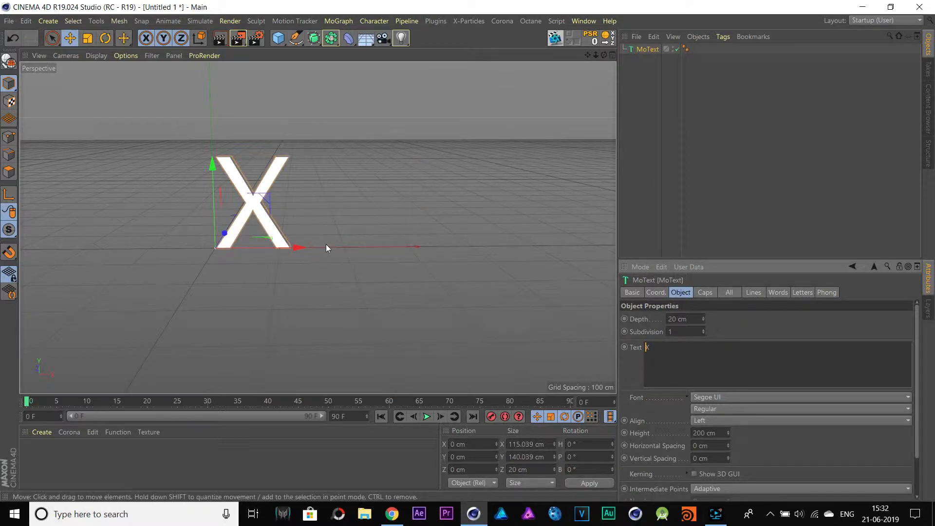
# Reduce the X text object's height to 108 cm and its depth to 8 cm.
pyautogui.moveTo(728, 433); pyautogui.dragTo(724, 449)
pyautogui.scroll(5, 228, 230)
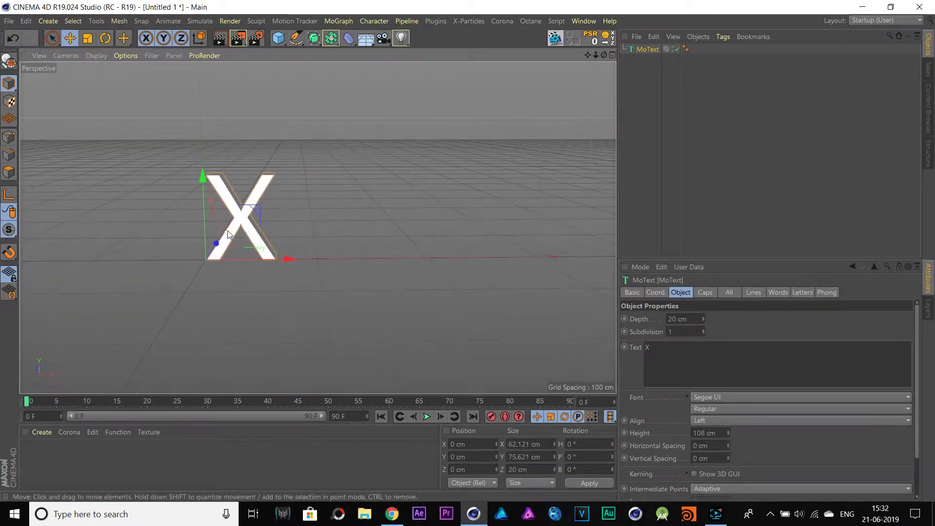
pyautogui.scroll(5, 228, 233)
pyautogui.keyDown('alt'); pyautogui.moveTo(251, 236); pyautogui.dragTo(210, 264); pyautogui.keyUp('alt')
pyautogui.moveTo(702, 320); pyautogui.dragTo(702, 329)
# Add a TurbulenceFD Emitter tag to the MoText object.
pyautogui.rightClick(643, 51)
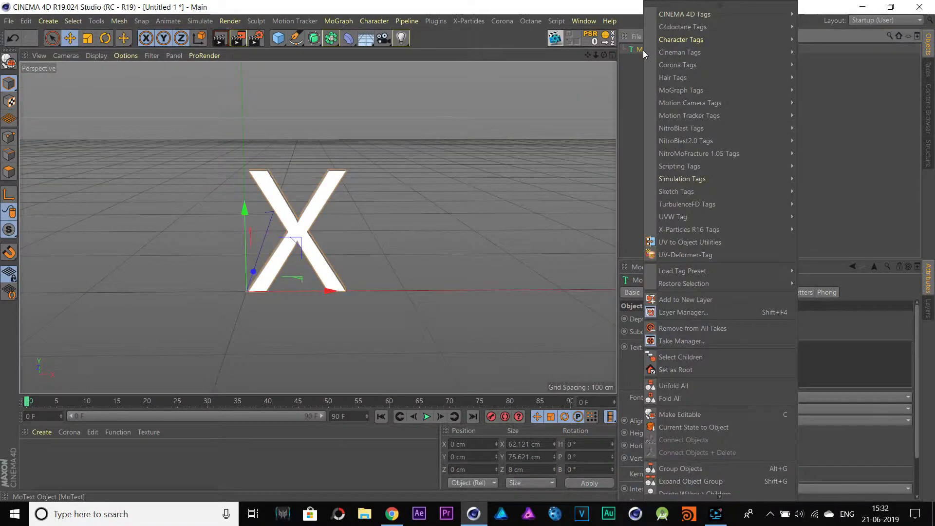
pyautogui.moveTo(714, 204)
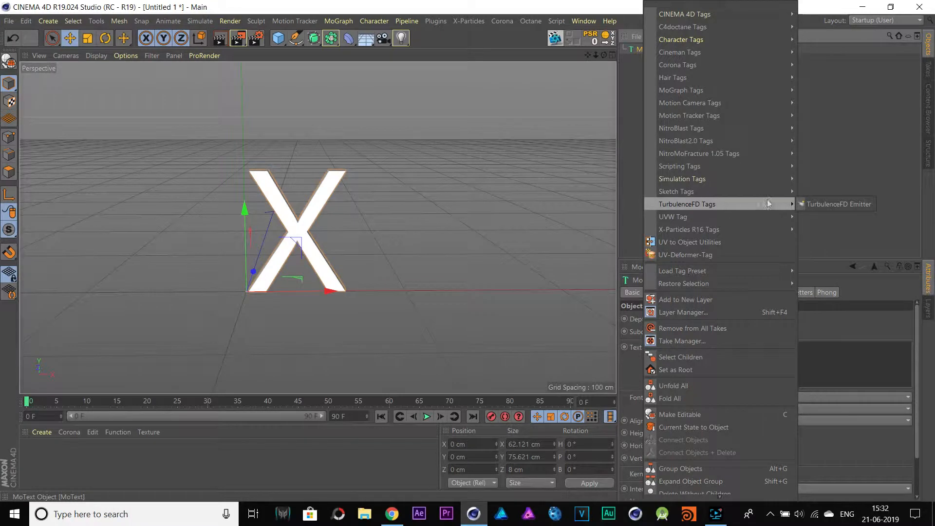
pyautogui.click(819, 203)
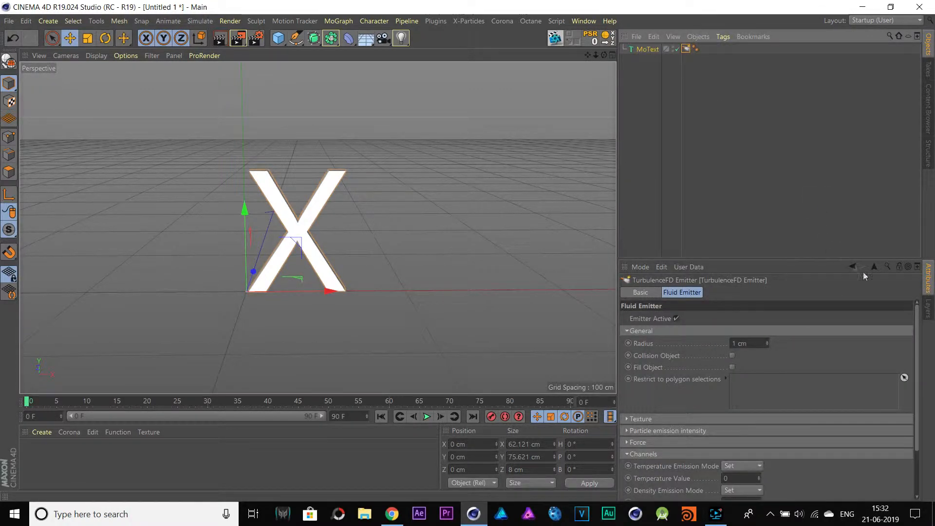
# Set the emitter's fuel value to 2 and its burn value to 1.
pyautogui.scroll(-3, 906, 315)
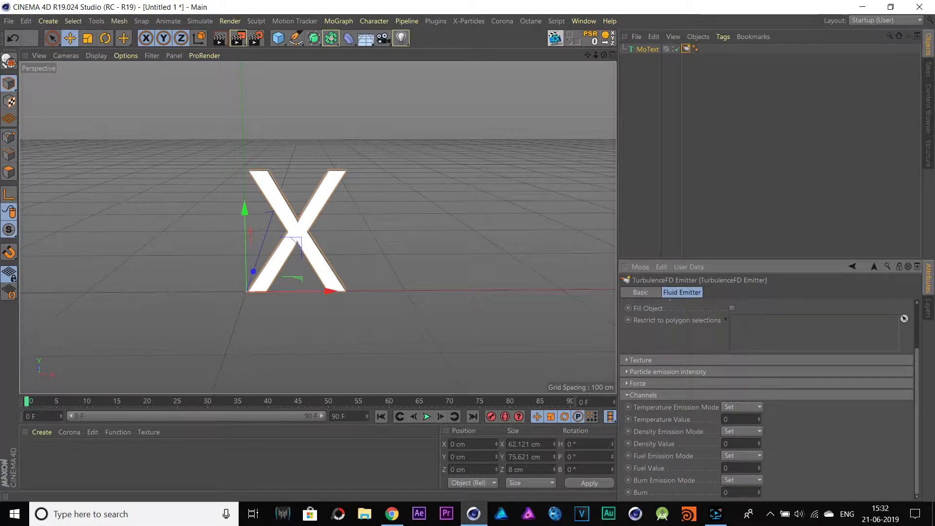
pyautogui.moveTo(742, 465); pyautogui.dragTo(688, 469)
pyautogui.write('1')
pyautogui.click(821, 461)
pyautogui.doubleClick(737, 466)
pyautogui.write('2')
pyautogui.doubleClick(736, 492)
pyautogui.write('1')
pyautogui.click(785, 471)
# Detach the TurbulenceFD commands as a floating palette and add a TurbulenceFD Container to the scene.
pyautogui.click(436, 21)
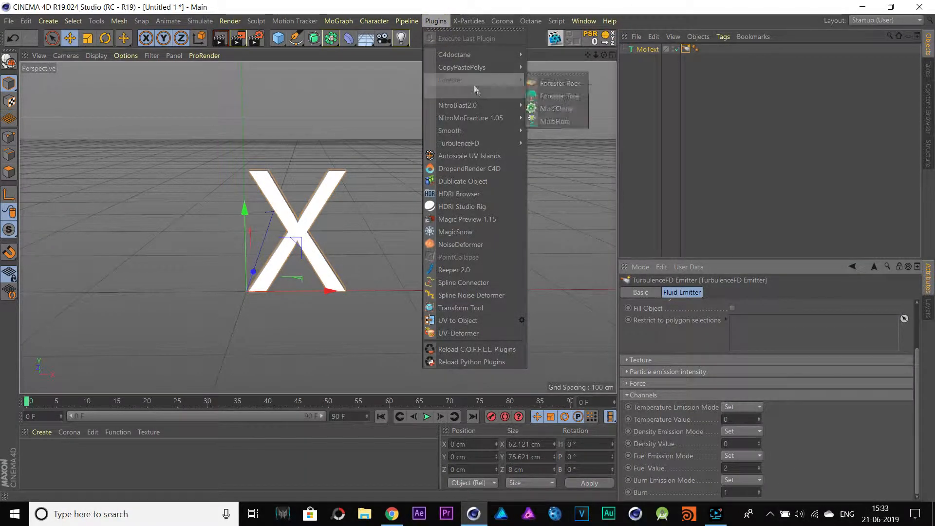
pyautogui.moveTo(482, 118)
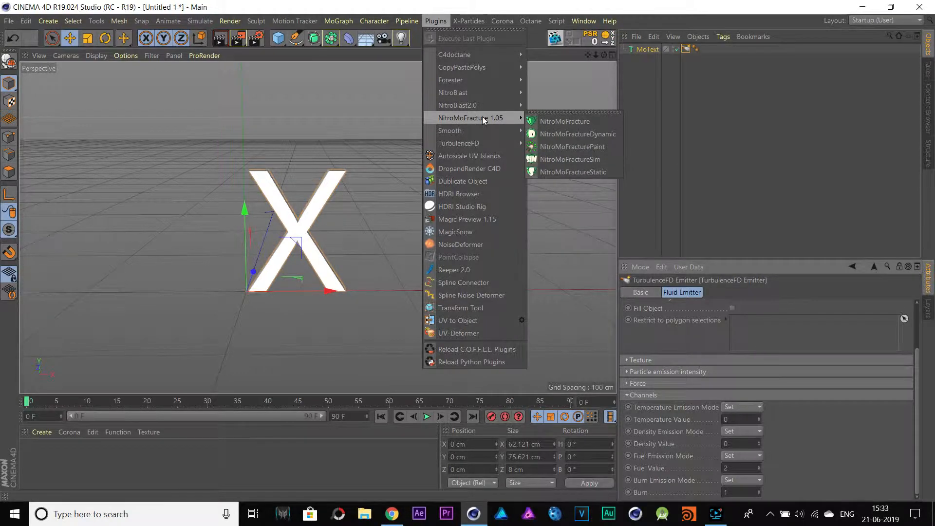
pyautogui.moveTo(484, 142)
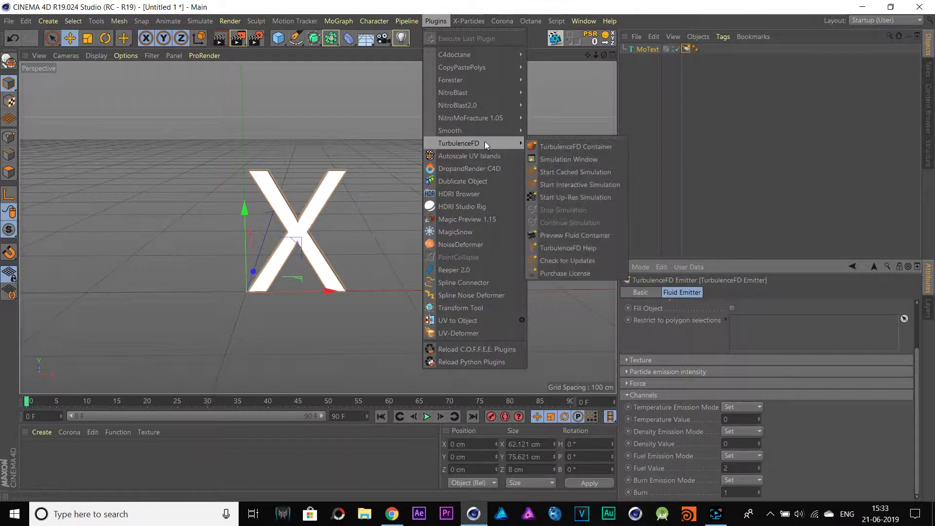
pyautogui.click(560, 138)
pyautogui.moveTo(550, 128); pyautogui.dragTo(850, 129)
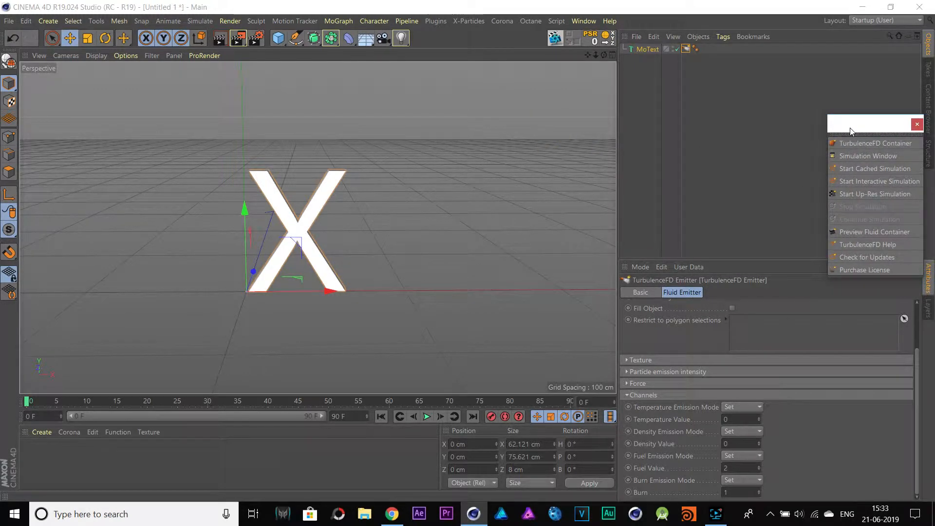
pyautogui.click(853, 143)
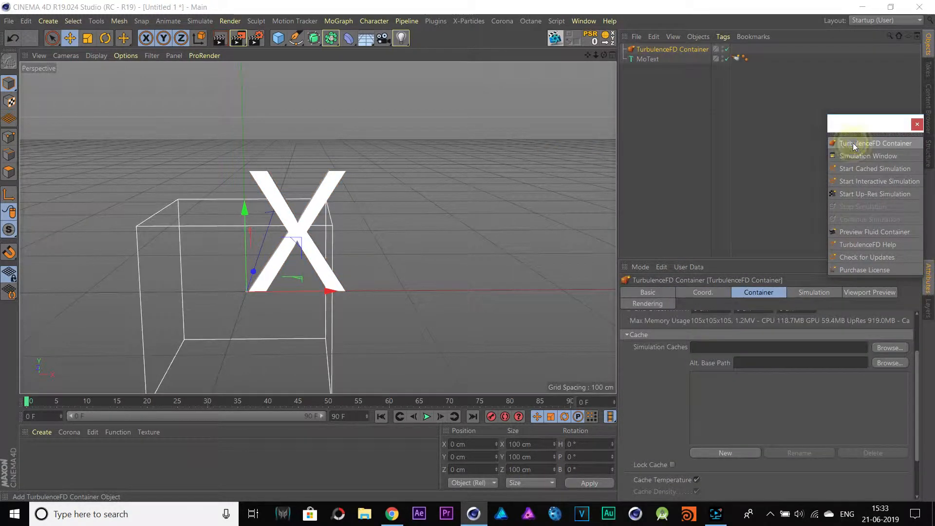
# Raise the container to about Y 41 cm, level with the letter.
pyautogui.scroll(-2, 335, 171)
pyautogui.keyDown('alt'); pyautogui.moveTo(359, 170); pyautogui.dragTo(345, 189); pyautogui.keyUp('alt')
pyautogui.moveTo(273, 169); pyautogui.dragTo(284, 124)
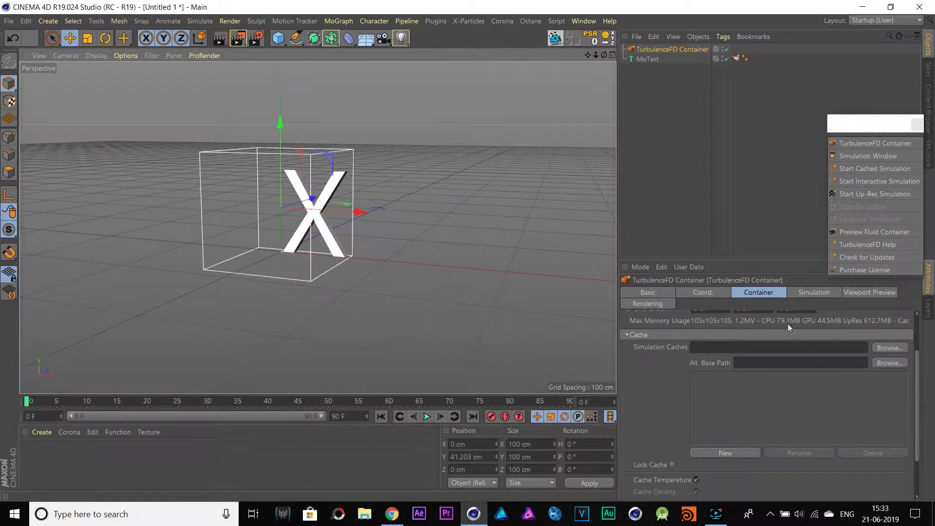
# Enlarge the container grid to about 231.3 cm wide and 266.3 cm high, and move it to about X 16.3 cm, Y 109.5 cm.
pyautogui.scroll(3, 779, 310)
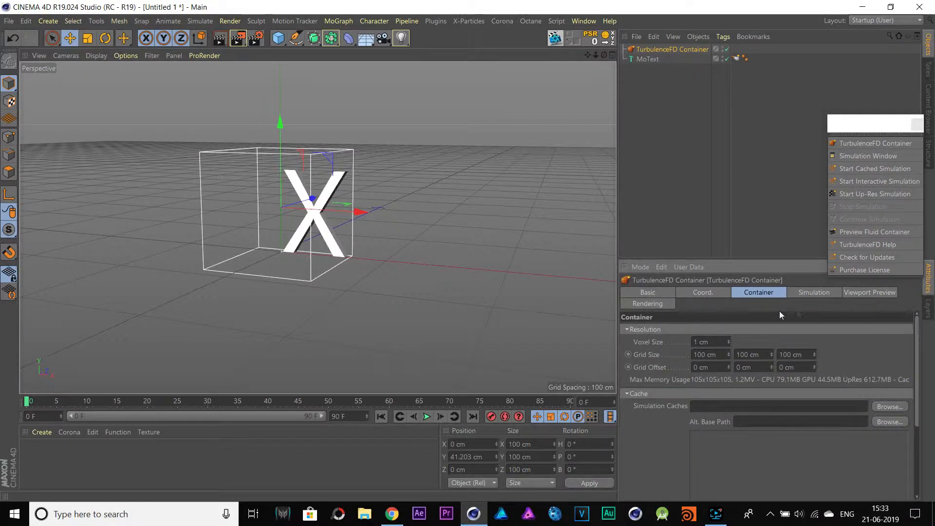
pyautogui.moveTo(729, 355); pyautogui.dragTo(772, 337)
pyautogui.moveTo(530, 319)
pyautogui.keyDown('alt'); pyautogui.mouseDown()
pyautogui.moveTo(440, 324)
pyautogui.moveTo(540, 304)
pyautogui.mouseUp(); pyautogui.keyUp('alt')
pyautogui.moveTo(273, 129); pyautogui.dragTo(274, 72)
pyautogui.keyDown('alt'); pyautogui.moveTo(385, 243); pyautogui.dragTo(368, 235); pyautogui.keyUp('alt')
pyautogui.moveTo(358, 131); pyautogui.dragTo(377, 132)
pyautogui.scroll(-4, 416, 295)
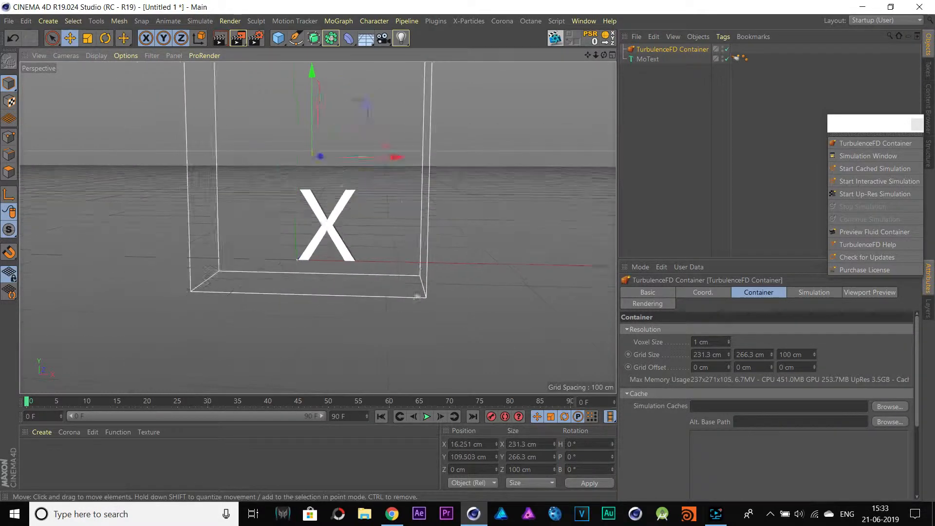
# Enlarge the container grid to about 303.3 cm high and 236.5 cm deep, and position it at about X 21.7, Y 135.9, Z 12.1 cm.
pyautogui.moveTo(772, 355); pyautogui.dragTo(772, 343)
pyautogui.moveTo(341, 140); pyautogui.dragTo(342, 128)
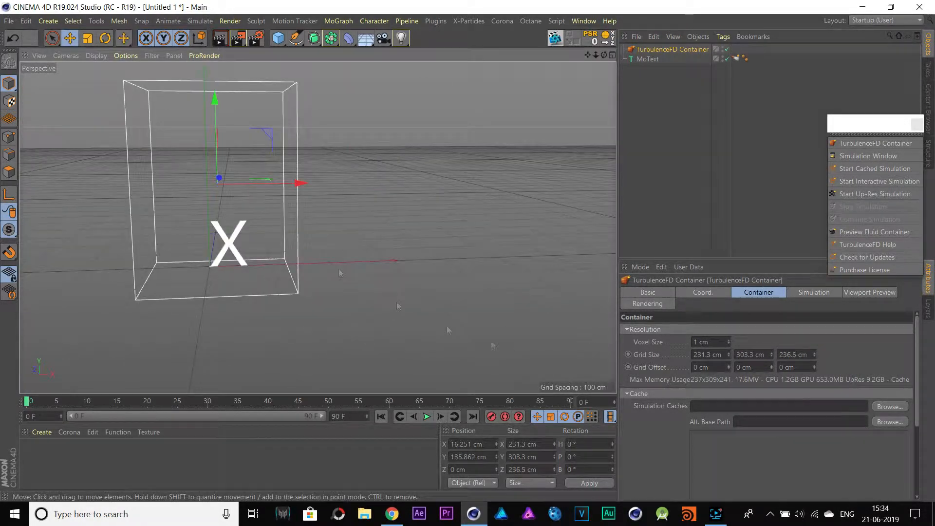
pyautogui.moveTo(298, 183); pyautogui.dragTo(300, 190)
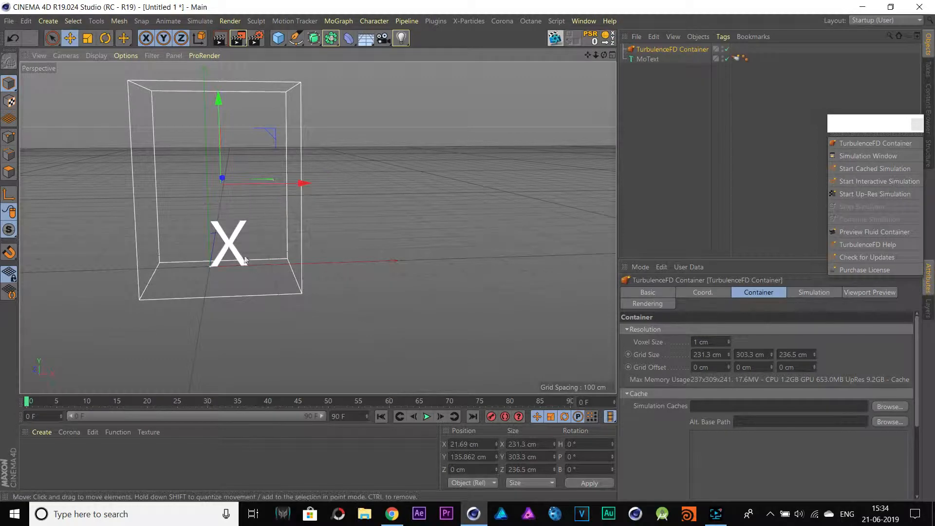
pyautogui.keyDown('alt'); pyautogui.moveTo(247, 274); pyautogui.dragTo(273, 265); pyautogui.keyUp('alt')
pyautogui.keyDown('alt'); pyautogui.moveTo(282, 265); pyautogui.dragTo(283, 292, button='middle'); pyautogui.keyUp('alt')
pyautogui.keyDown('alt'); pyautogui.moveTo(278, 306); pyautogui.dragTo(254, 305); pyautogui.keyUp('alt')
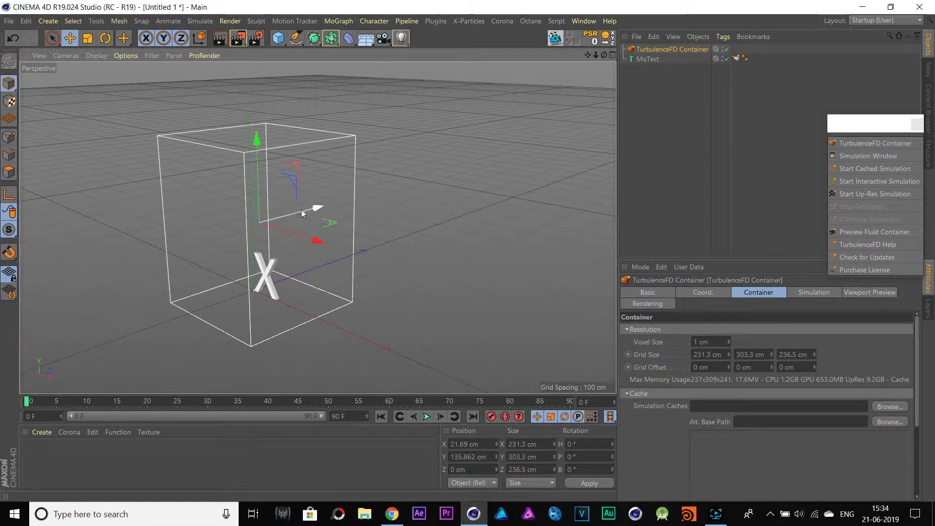
pyautogui.moveTo(317, 207); pyautogui.dragTo(326, 202)
# Set the container's simulation time scale to 70%.
pyautogui.click(811, 294)
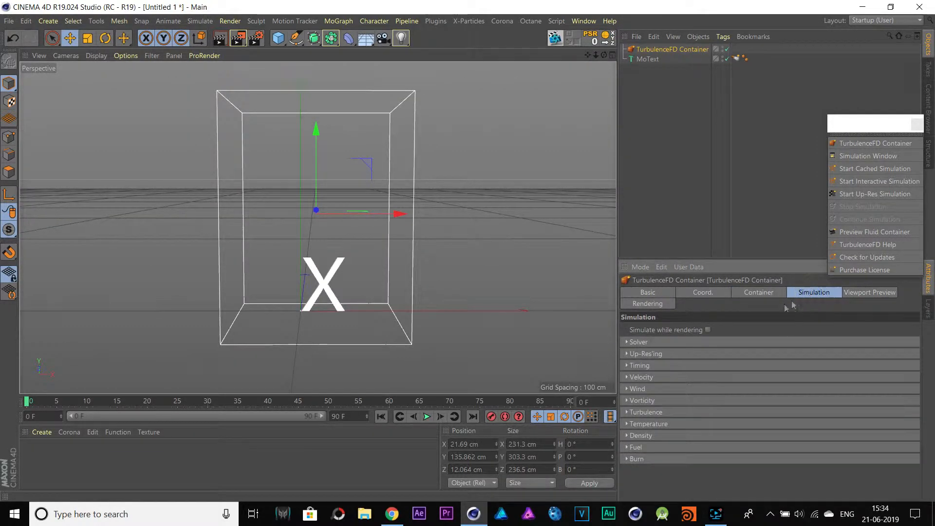
pyautogui.click(627, 365)
pyautogui.doubleClick(750, 378)
pyautogui.write('70')
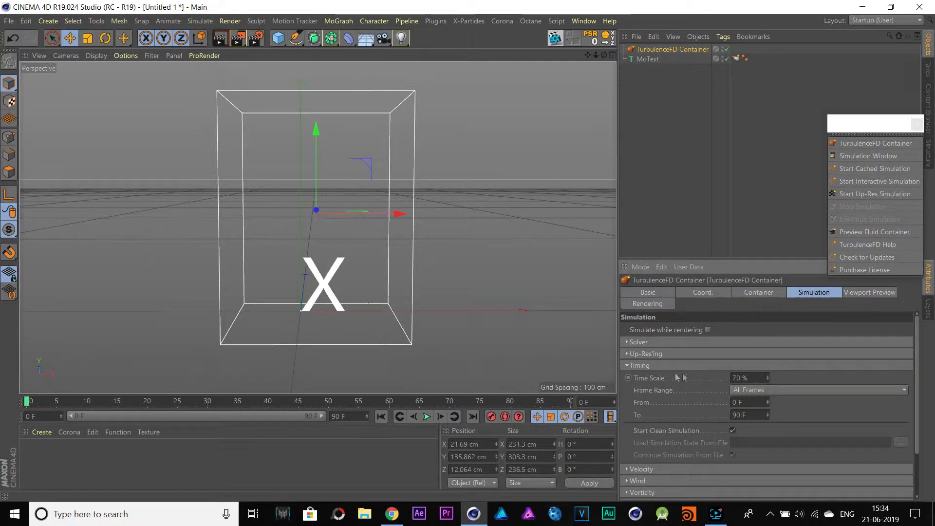
pyautogui.click(627, 365)
# Set the simulation's vorticity to 20 with Density as its intensity channel.
pyautogui.click(626, 401)
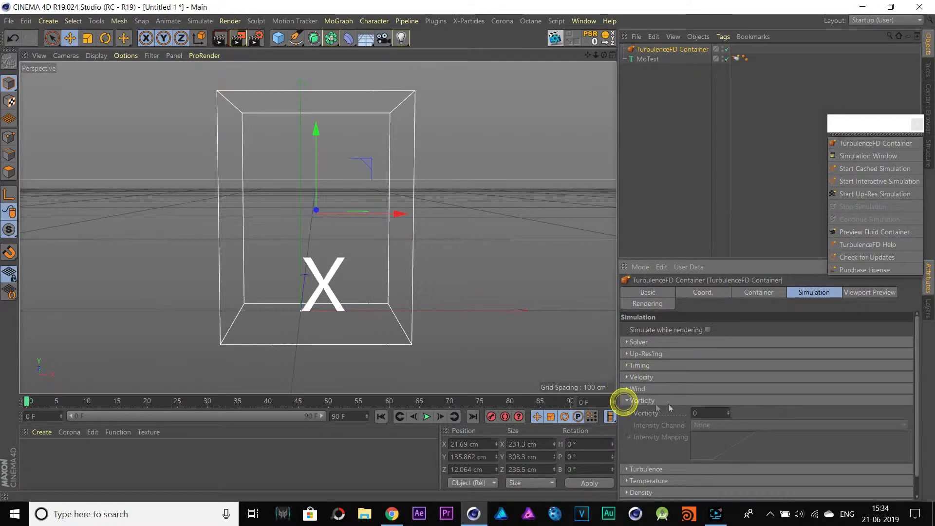
pyautogui.doubleClick(702, 413)
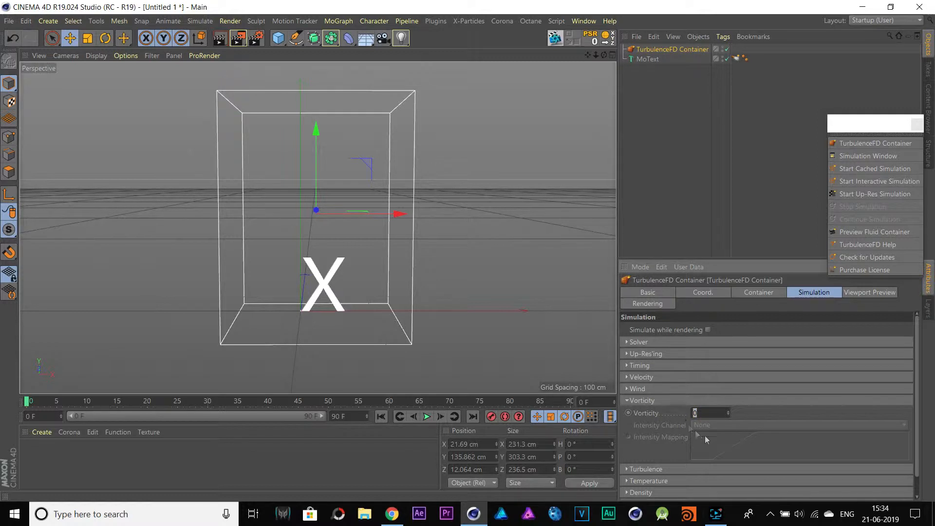
pyautogui.write('20')
pyautogui.press('Return')
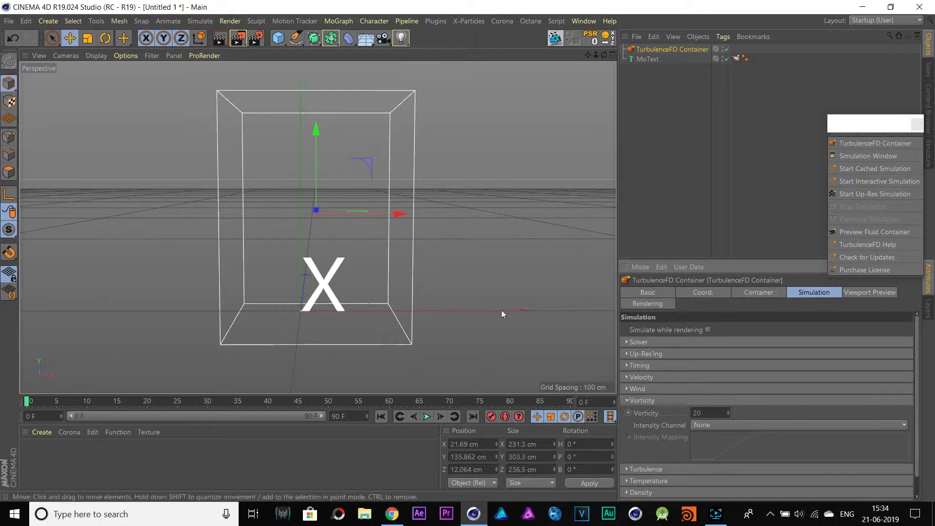
pyautogui.click(692, 425)
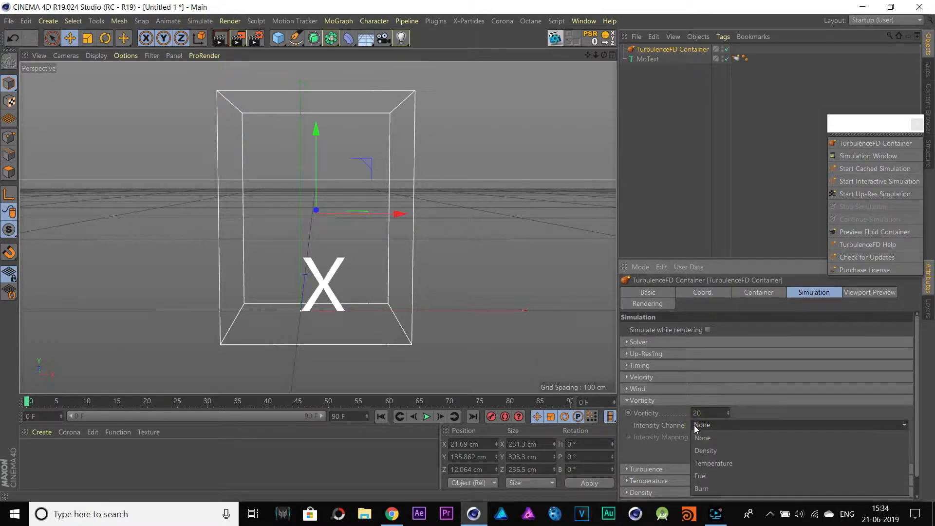
pyautogui.click(707, 451)
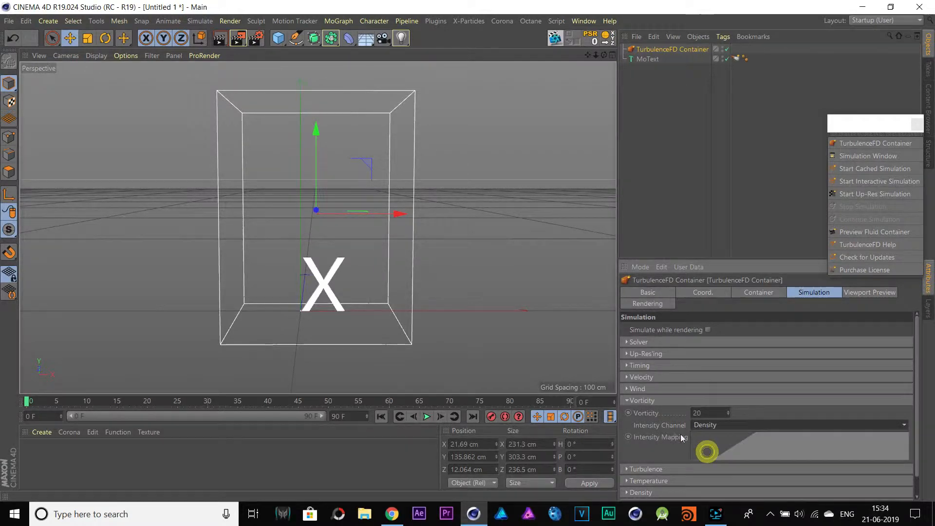
pyautogui.click(627, 400)
# Set the turbulence intensity to 15 cm with Temperature as its intensity channel.
pyautogui.click(628, 412)
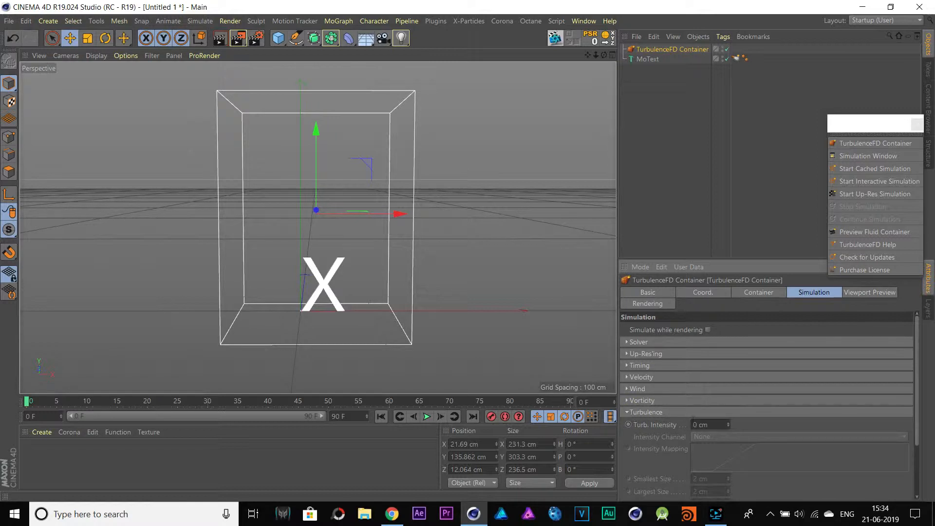
pyautogui.moveTo(716, 423); pyautogui.dragTo(656, 421)
pyautogui.write('15')
pyautogui.press('Return')
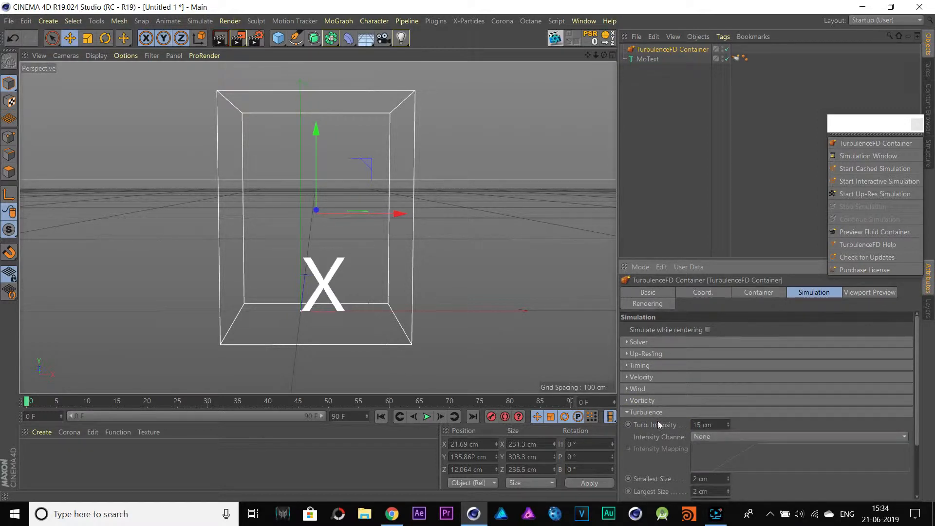
pyautogui.click(705, 437)
pyautogui.click(707, 399)
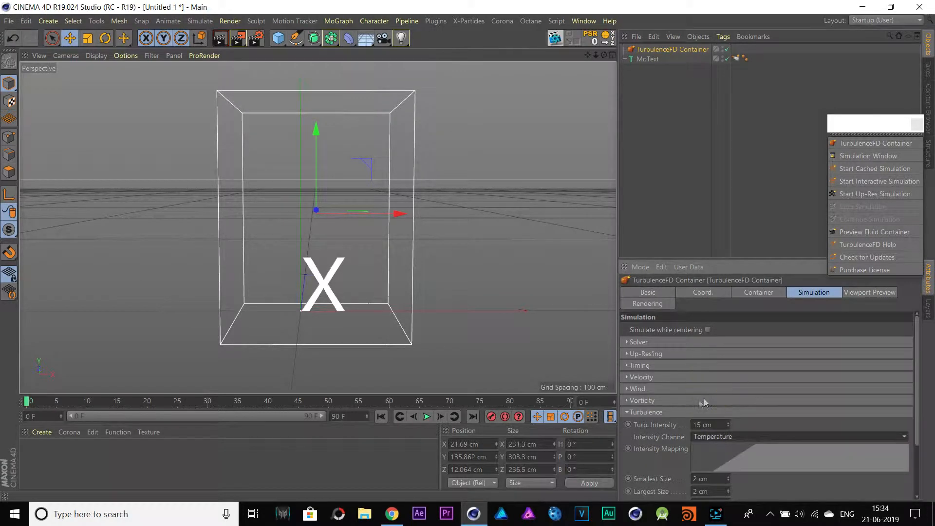
pyautogui.click(626, 412)
# Set the temperature cooling to 10% and the buoyancy to 70 cm.
pyautogui.click(627, 424)
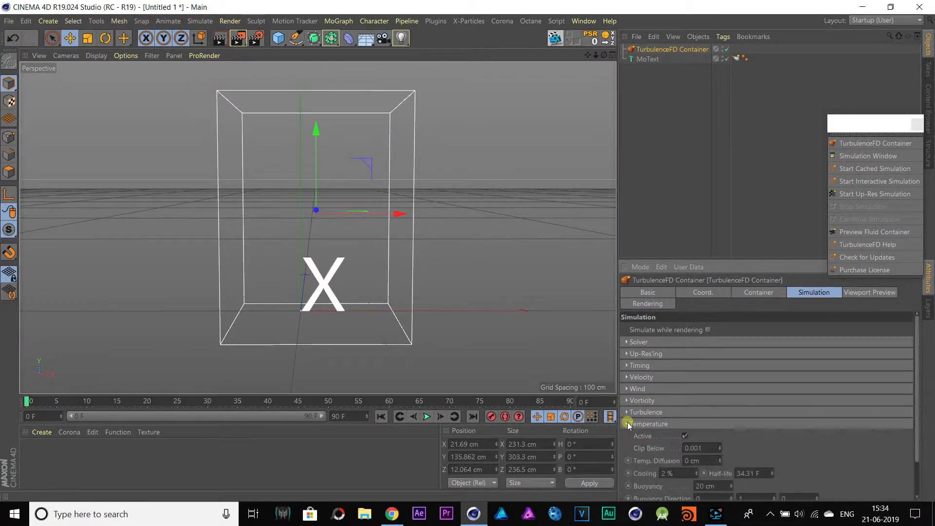
pyautogui.moveTo(916, 422); pyautogui.dragTo(917, 456)
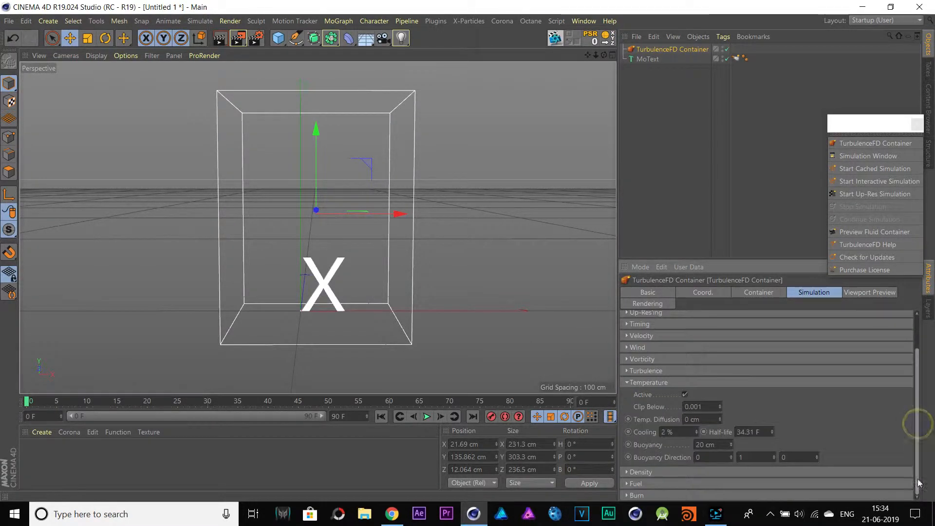
pyautogui.click(685, 432)
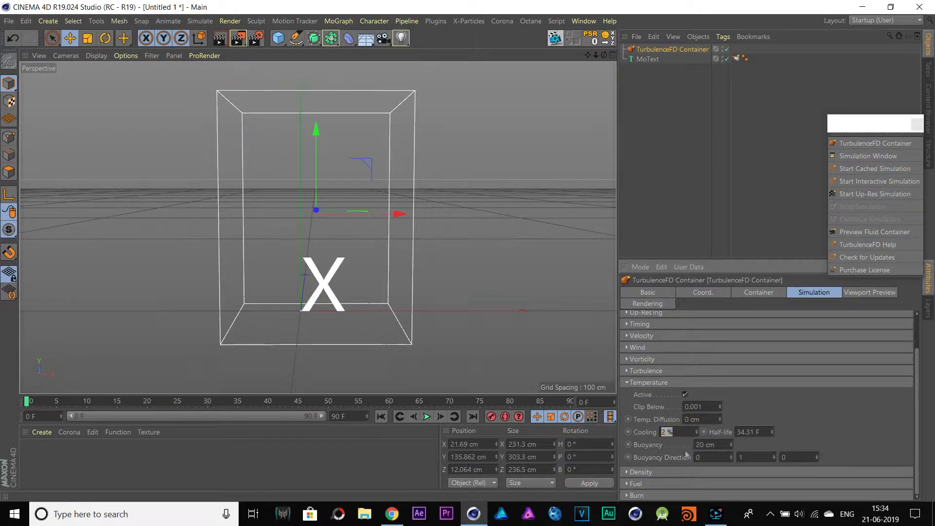
pyautogui.write('10')
pyautogui.press('Return')
pyautogui.click(716, 444)
pyautogui.write('70')
pyautogui.press('Return')
pyautogui.click(628, 383)
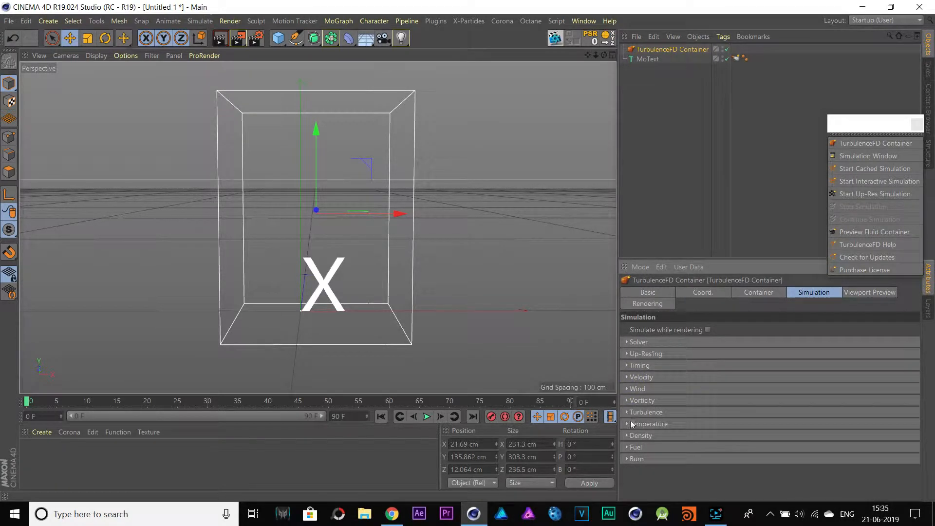
# Activate the density channel and set its dissipation to 10%.
pyautogui.click(627, 435)
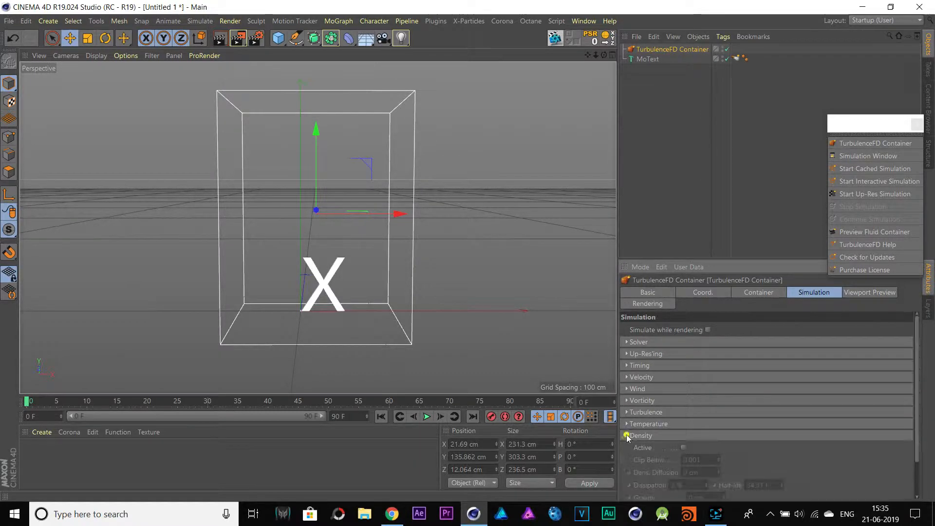
pyautogui.scroll(-3, 920, 453)
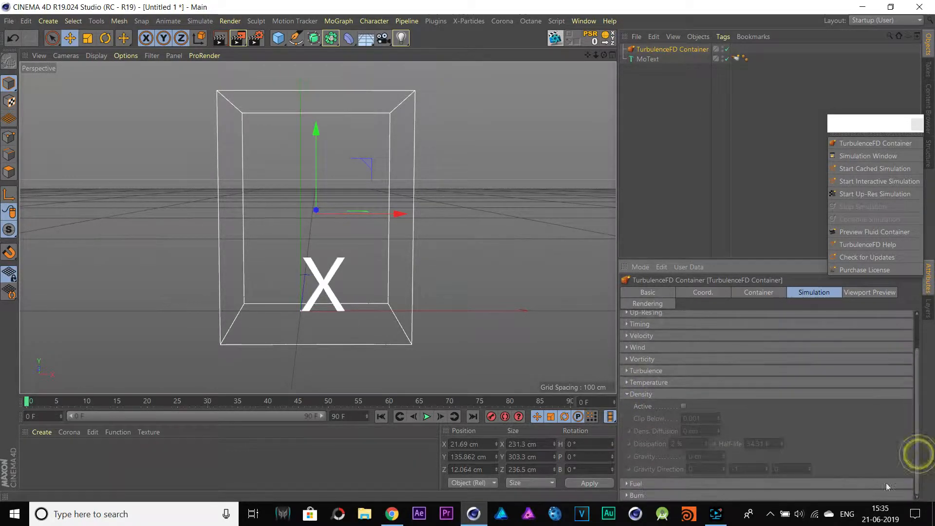
pyautogui.click(683, 405)
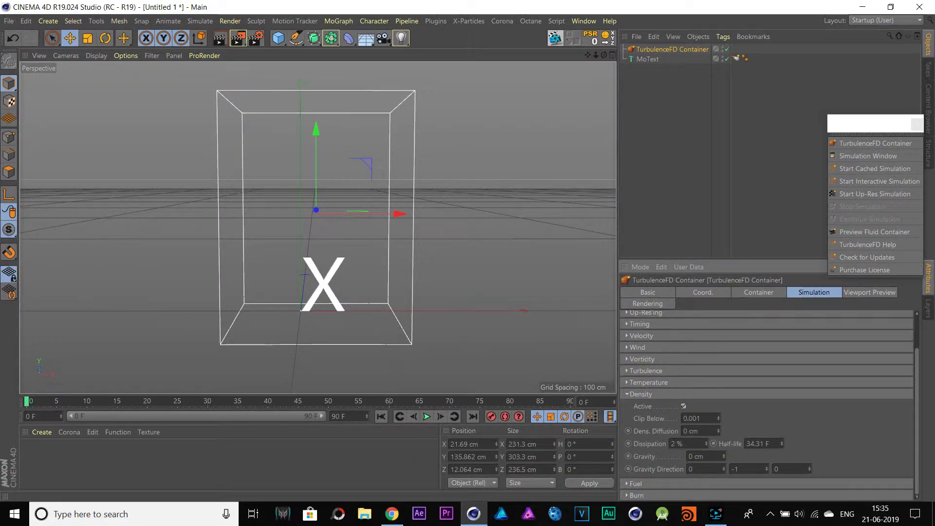
pyautogui.click(681, 444)
pyautogui.write('10')
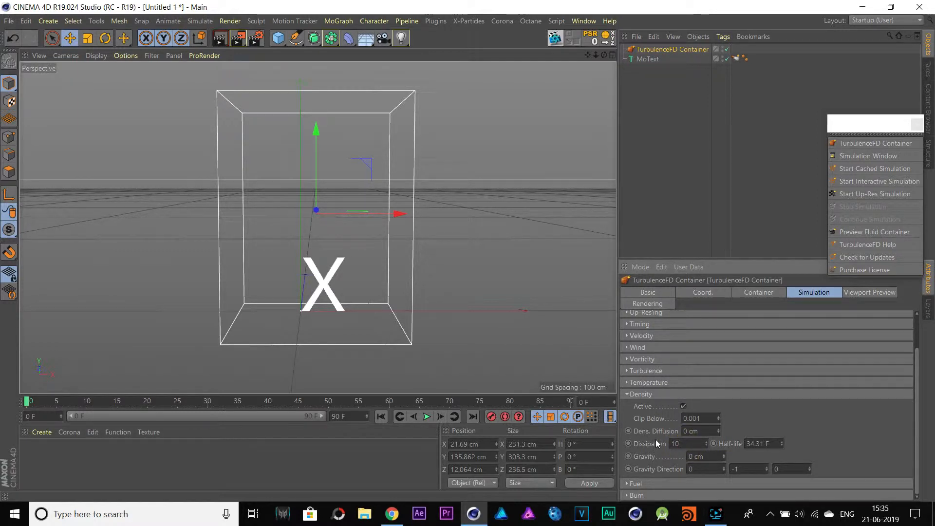
pyautogui.press('Return')
pyautogui.click(627, 394)
# Activate the container's fuel channel and set its fuel diffusion to 5 cm.
pyautogui.click(630, 447)
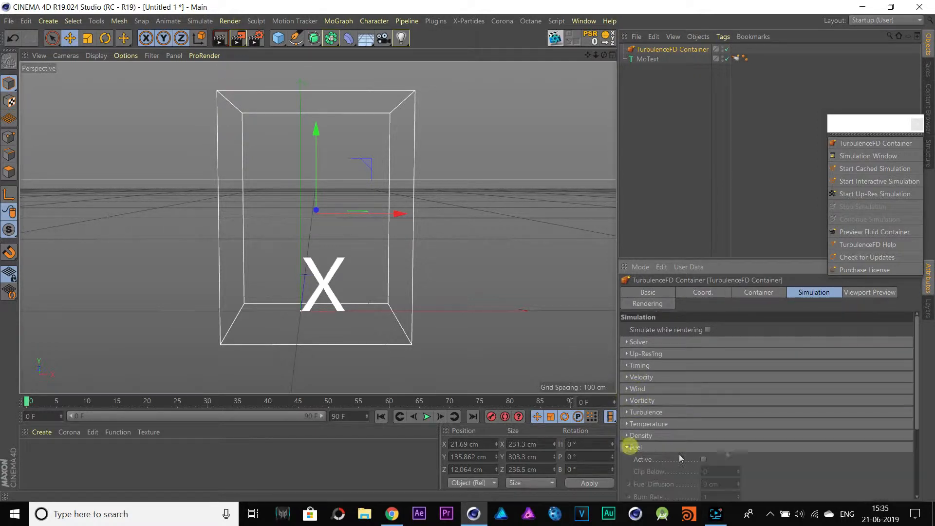
pyautogui.moveTo(920, 422); pyautogui.dragTo(911, 478)
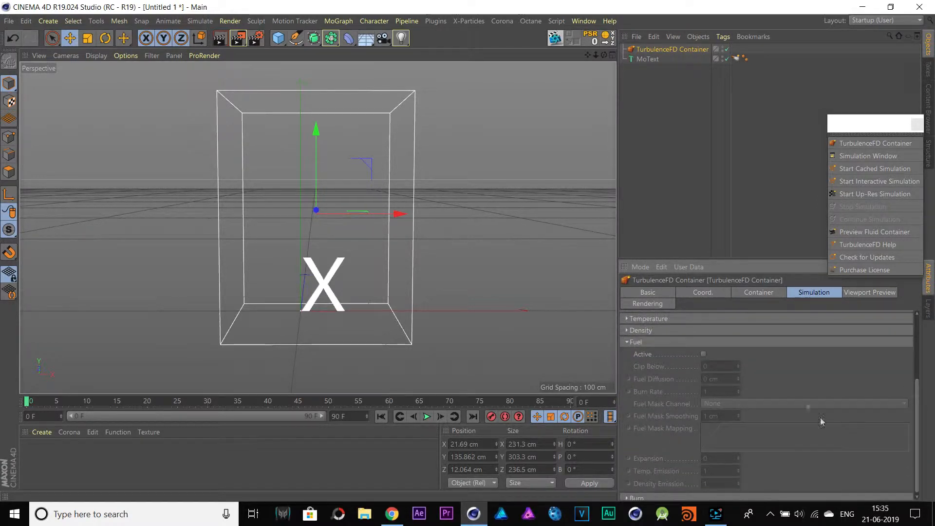
pyautogui.click(703, 353)
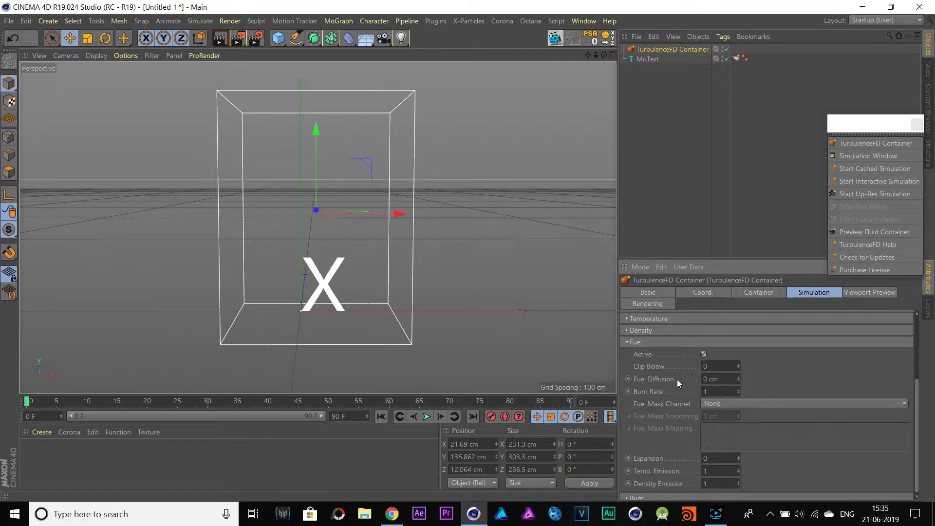
pyautogui.click(730, 378)
pyautogui.press('BackSpace')
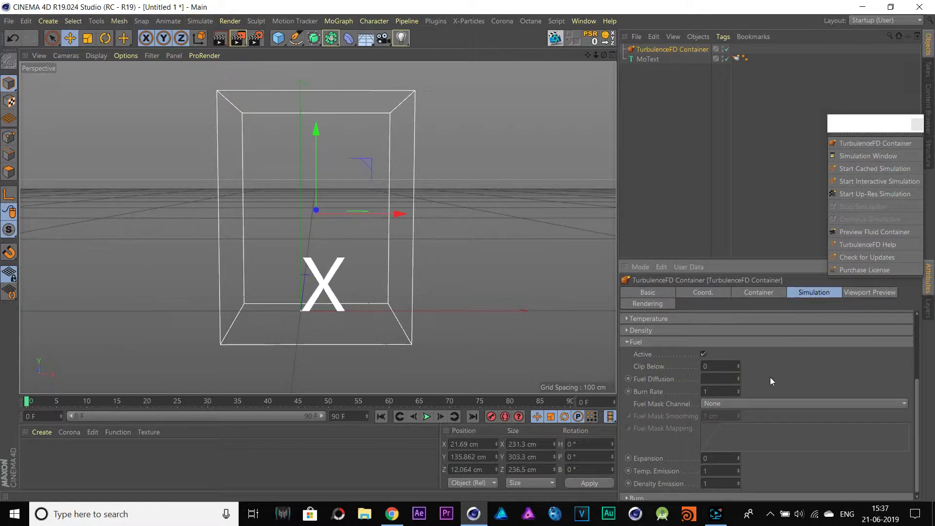
pyautogui.write('5')
pyautogui.press('Return')
pyautogui.click(712, 391)
# Set the fuel channel's expansion to 0.3.
pyautogui.click(919, 389)
pyautogui.moveTo(919, 388); pyautogui.dragTo(919, 400)
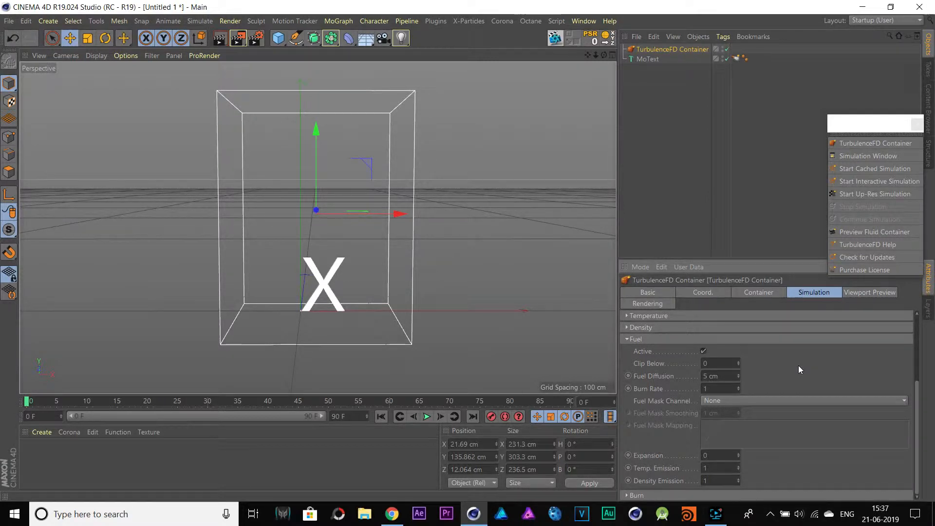
pyautogui.click(720, 455)
pyautogui.write('0.3')
# Set the fuel's temperature emission to 1.4 and its density emission to 7.
pyautogui.doubleClick(716, 467)
pyautogui.click(807, 469)
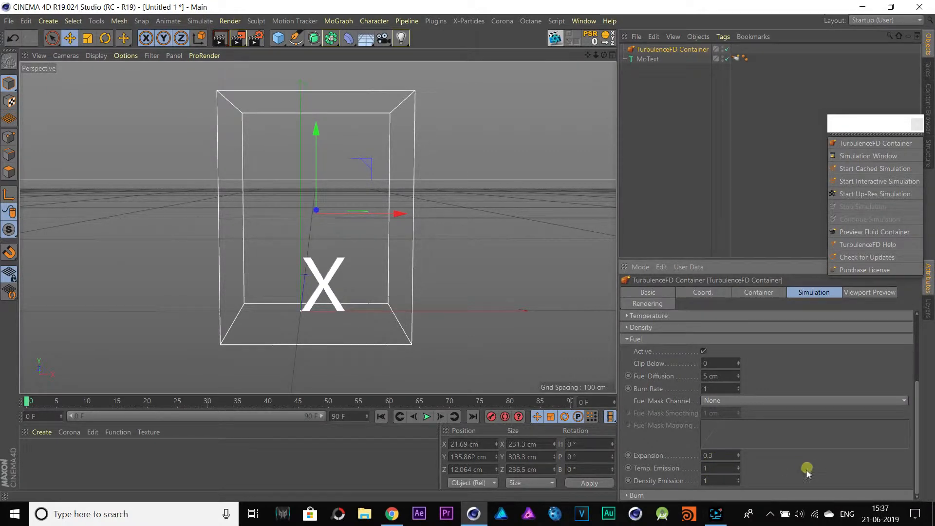
pyautogui.doubleClick(724, 468)
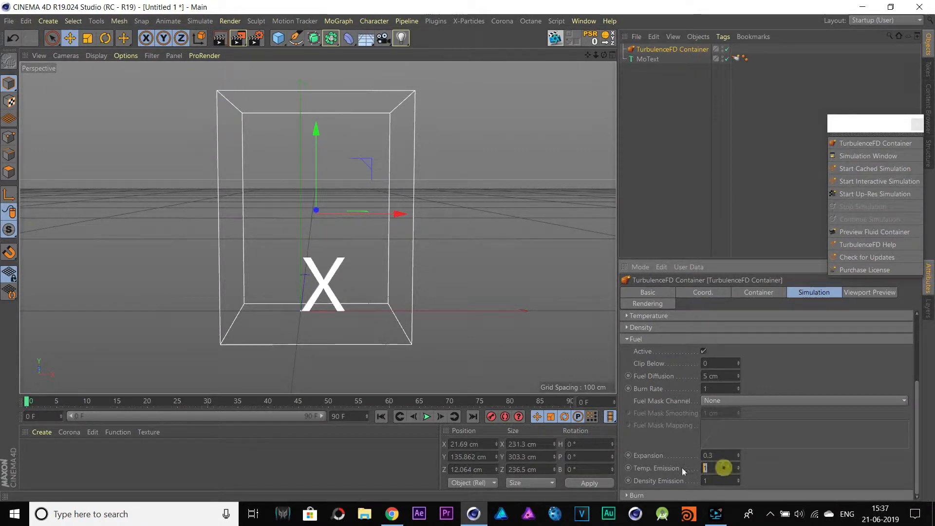
pyautogui.click(769, 468)
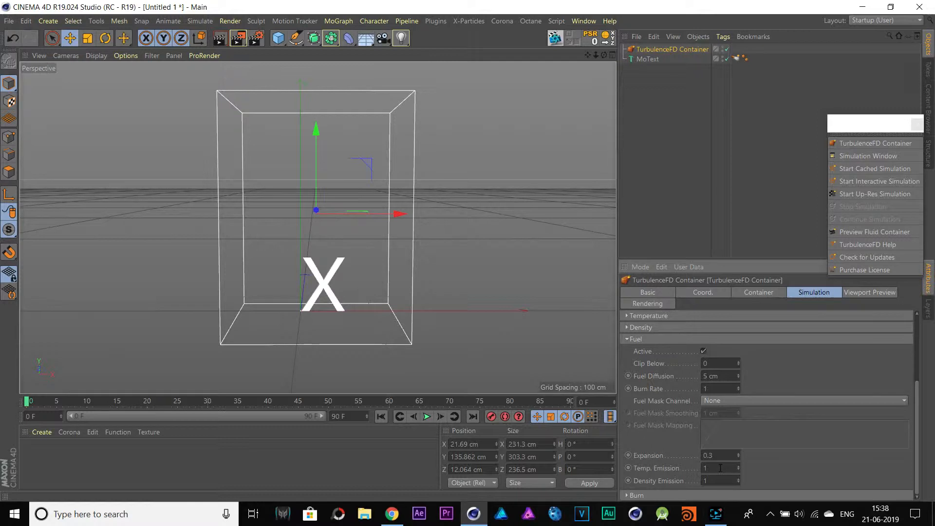
pyautogui.doubleClick(717, 468)
pyautogui.write('1.4')
pyautogui.doubleClick(711, 480)
pyautogui.click(814, 475)
pyautogui.doubleClick(719, 481)
pyautogui.write('7')
pyautogui.click(626, 339)
# Activate the simulation's burn channel.
pyautogui.click(626, 458)
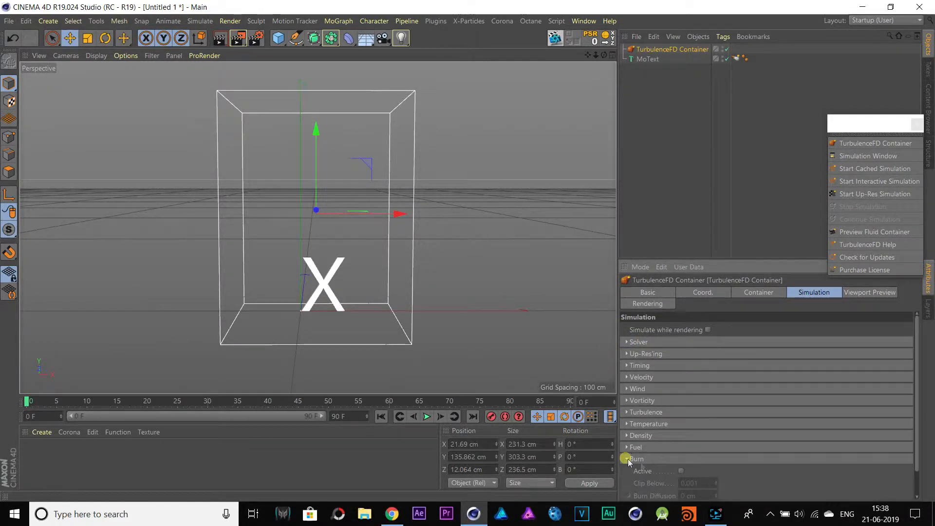
pyautogui.moveTo(917, 450); pyautogui.dragTo(917, 476)
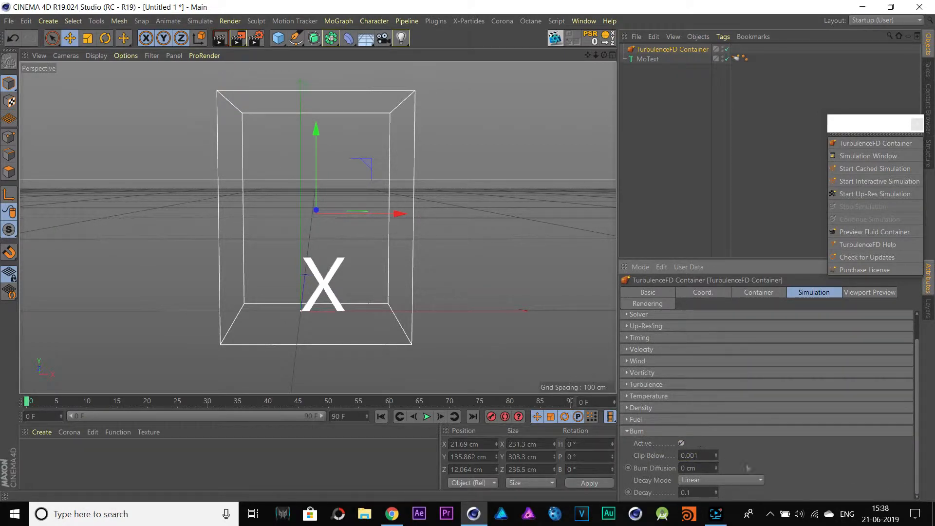
pyautogui.moveTo(917, 480); pyautogui.dragTo(917, 485)
# Set the container's viewport preview to show the Density channel.
pyautogui.click(871, 293)
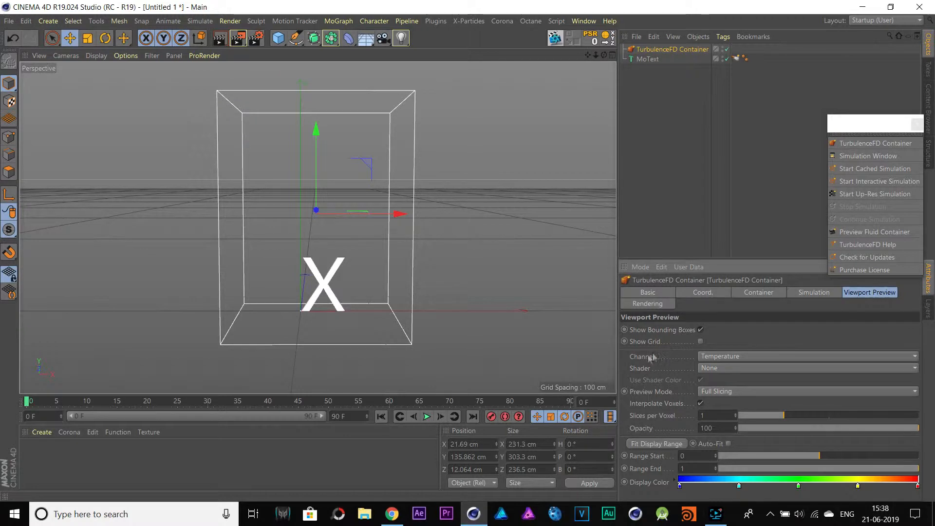
pyautogui.click(735, 356)
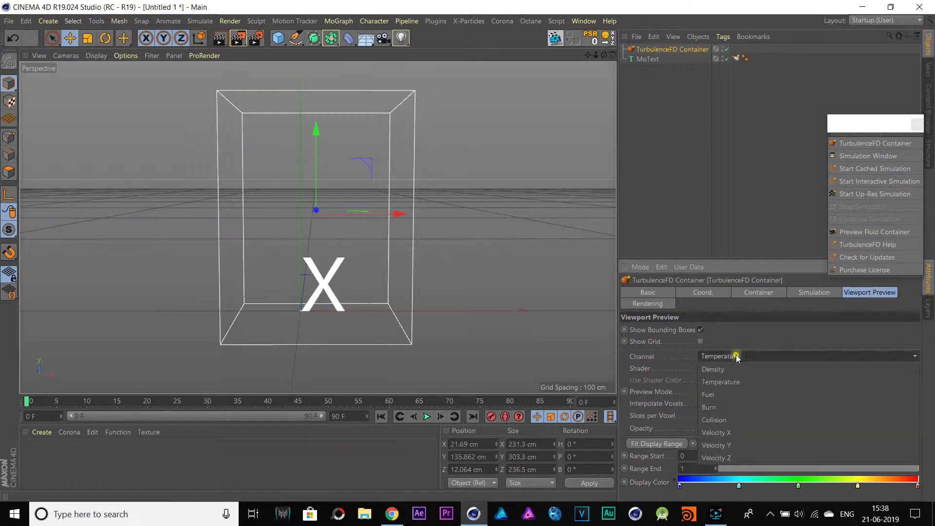
pyautogui.click(732, 369)
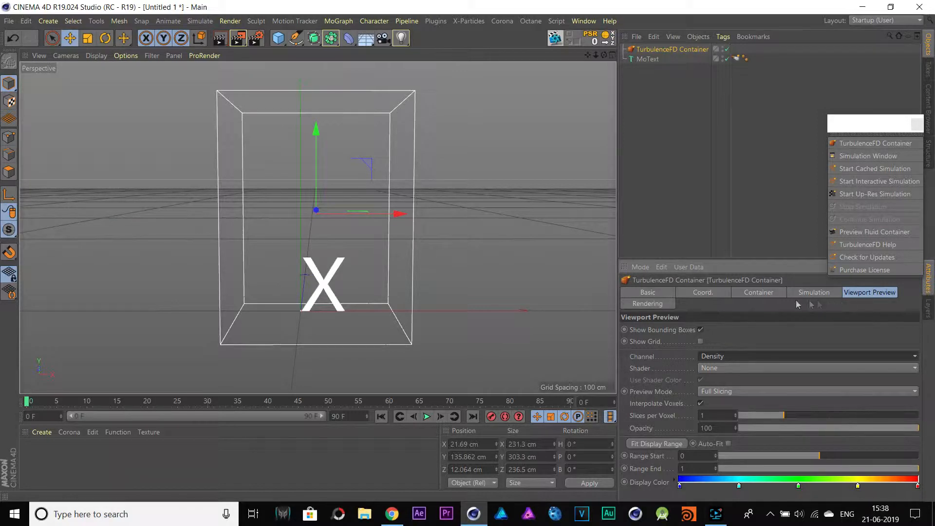
# Map the smoke shader to the Density channel in the container's rendering settings.
pyautogui.click(657, 305)
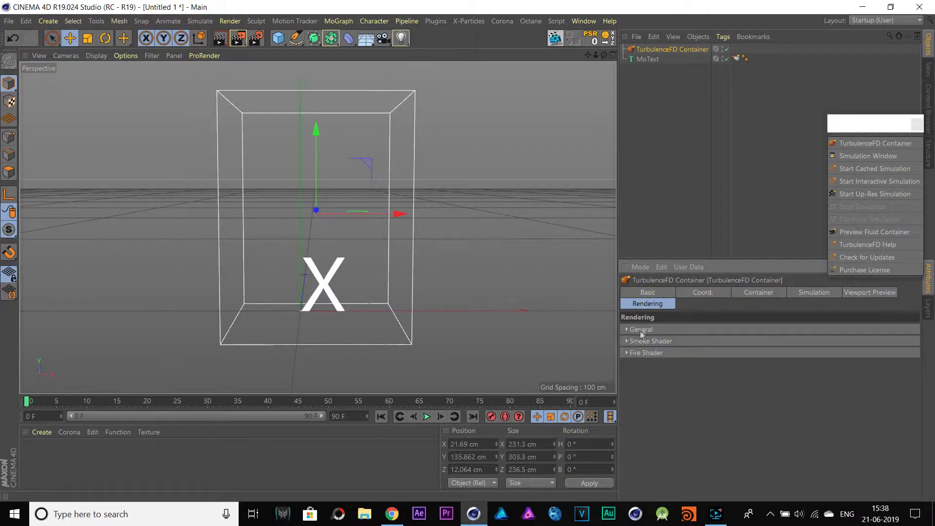
pyautogui.click(628, 340)
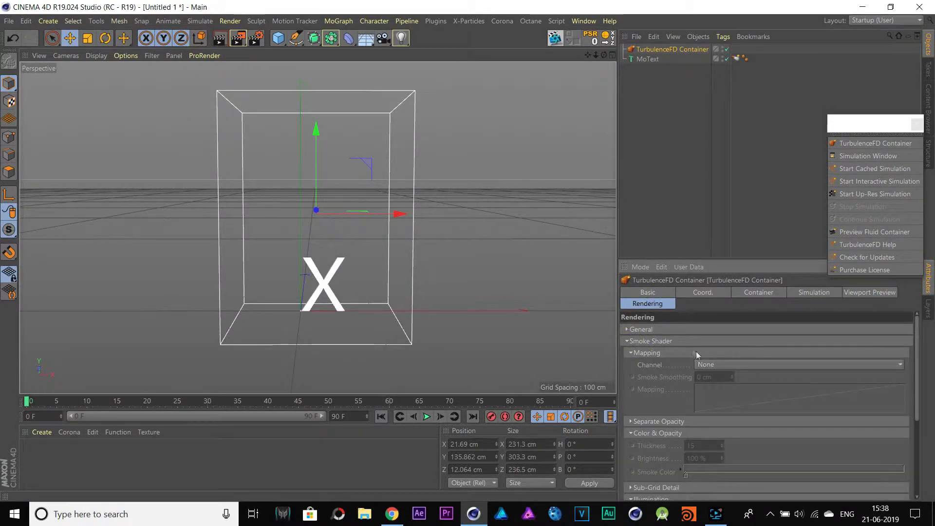
pyautogui.click(710, 365)
pyautogui.click(715, 392)
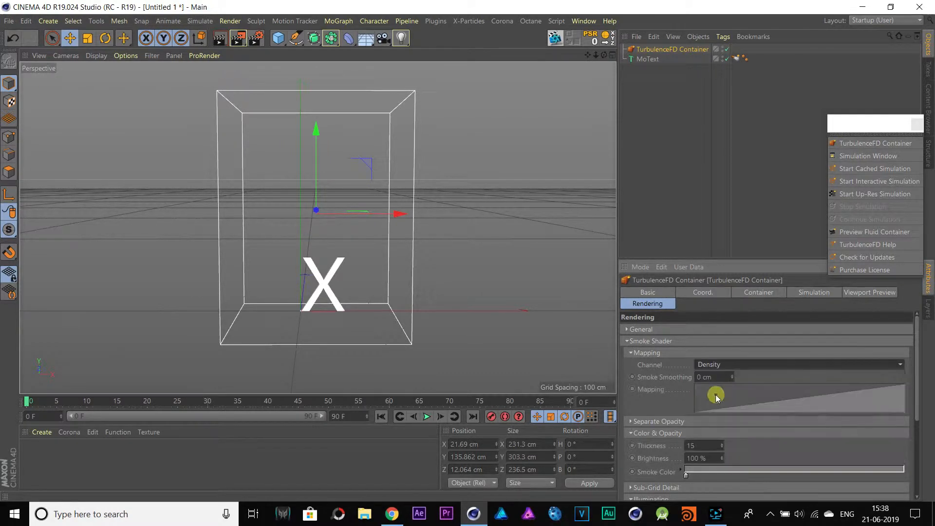
pyautogui.click(638, 342)
# Open the TurbulenceFD simulation window and extend the timeline and its preview range to 200 frames.
pyautogui.moveTo(846, 131); pyautogui.dragTo(806, 109)
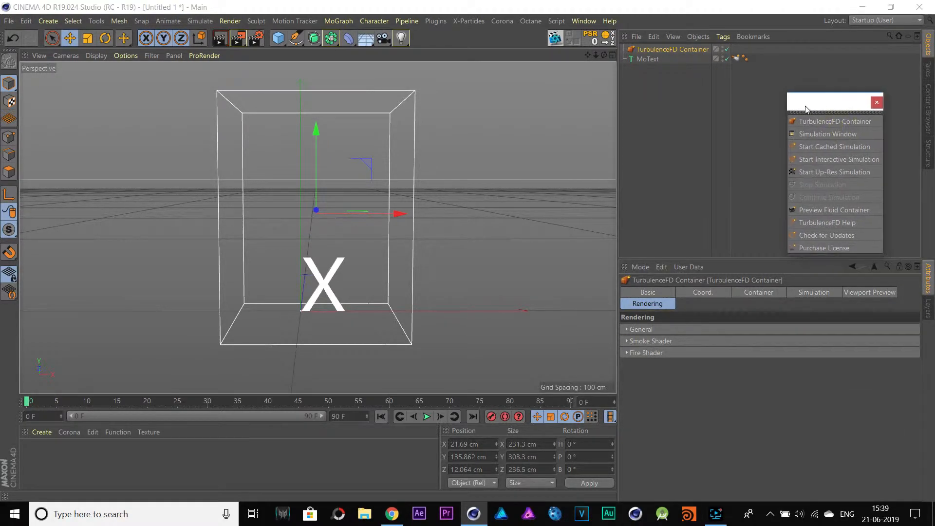
pyautogui.click(821, 133)
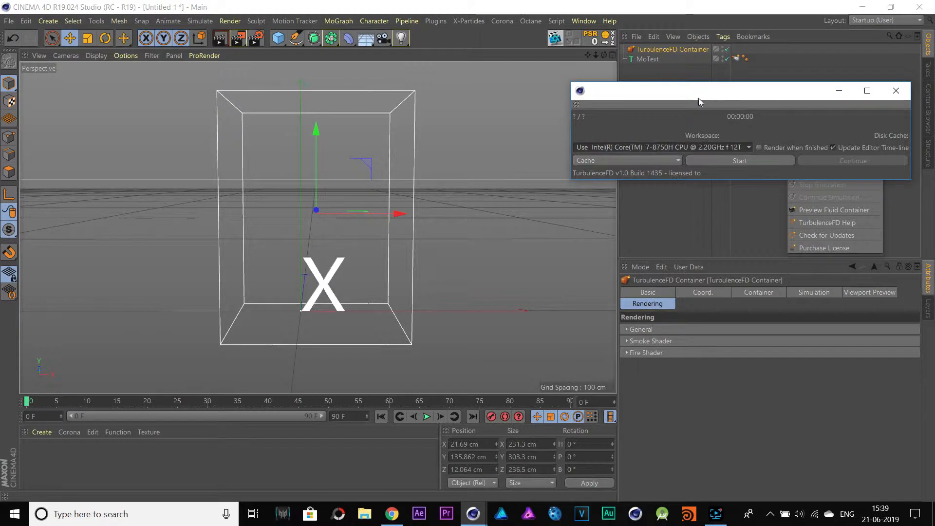
pyautogui.moveTo(699, 98); pyautogui.dragTo(673, 93)
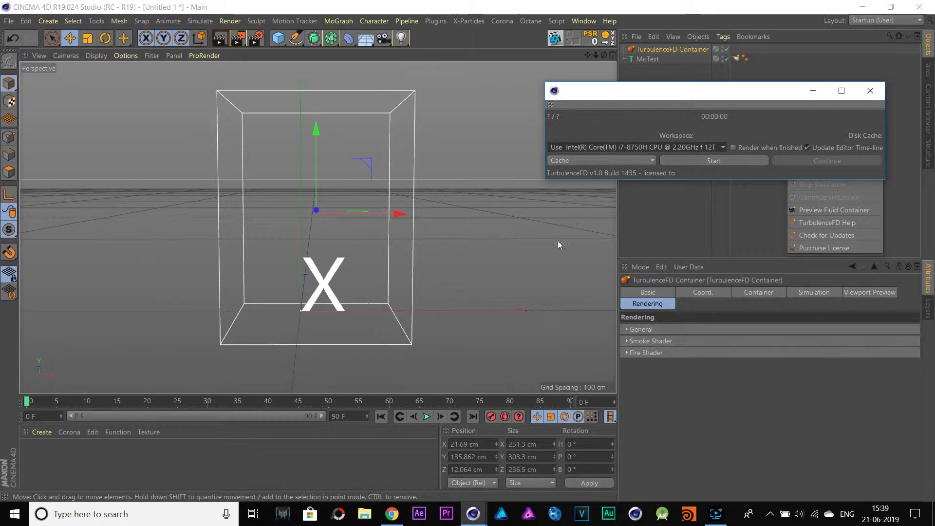
pyautogui.click(348, 417)
pyautogui.write('200')
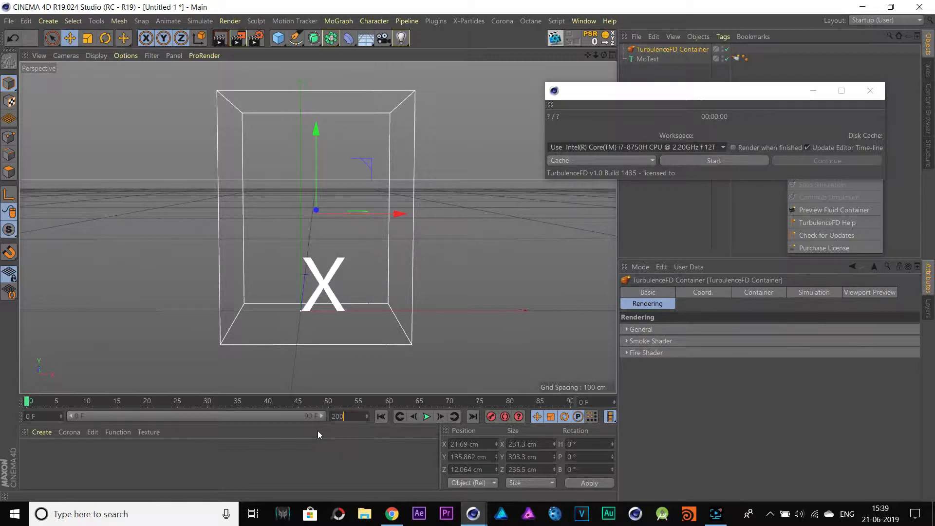
pyautogui.press('Return')
pyautogui.moveTo(187, 416); pyautogui.dragTo(340, 417)
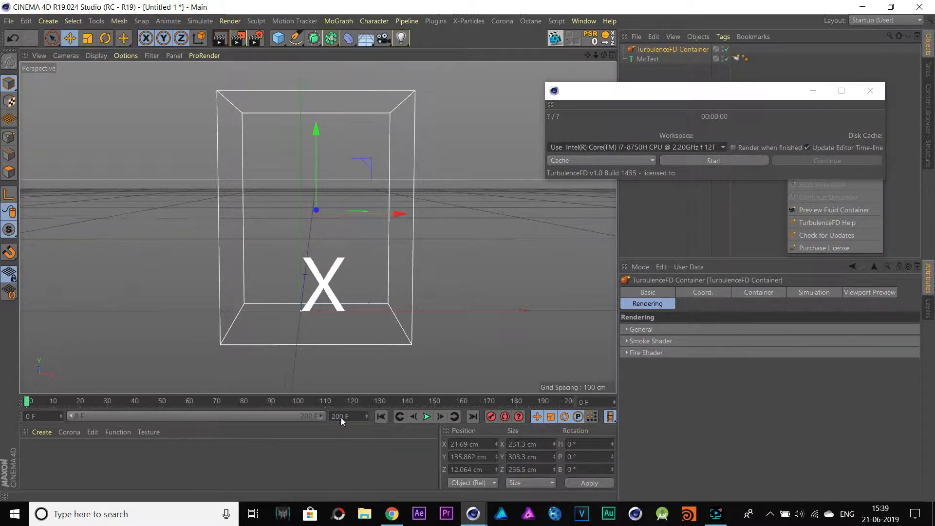
# Run a first cached simulation of the container and stop it at about frame 24.
pyautogui.click(703, 163)
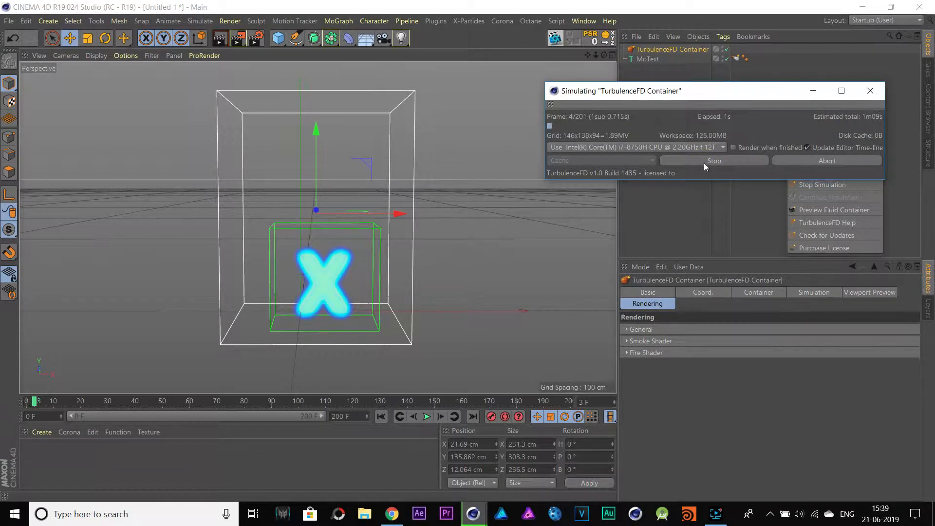
pyautogui.click(703, 162)
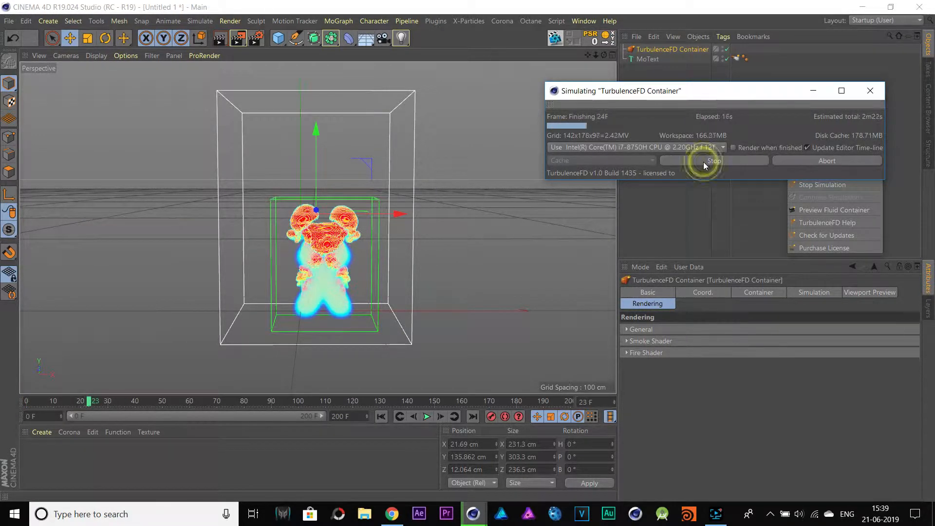
# Set the voxel size to 3 cm and rerun the simulation over the existing cache, stopping at about frame 64.
pyautogui.click(754, 292)
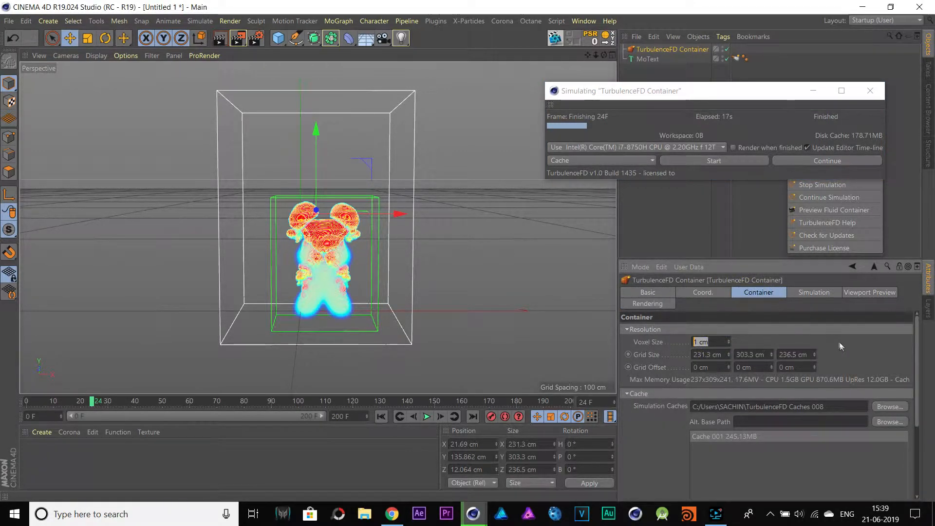
pyautogui.click(702, 161)
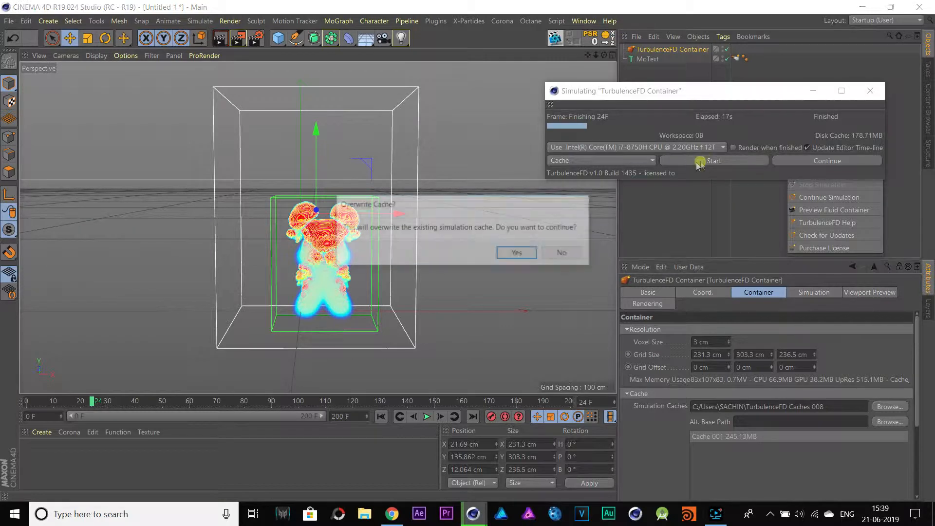
pyautogui.click(517, 254)
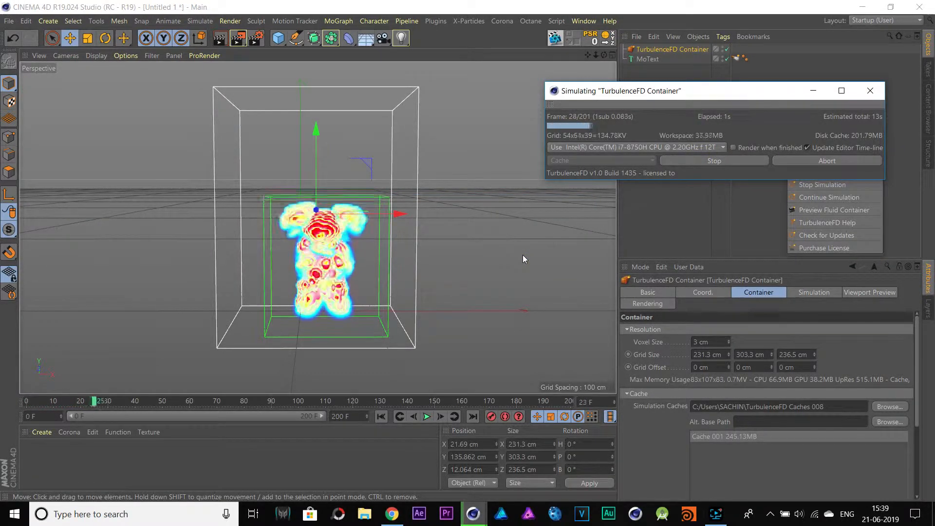
pyautogui.click(698, 159)
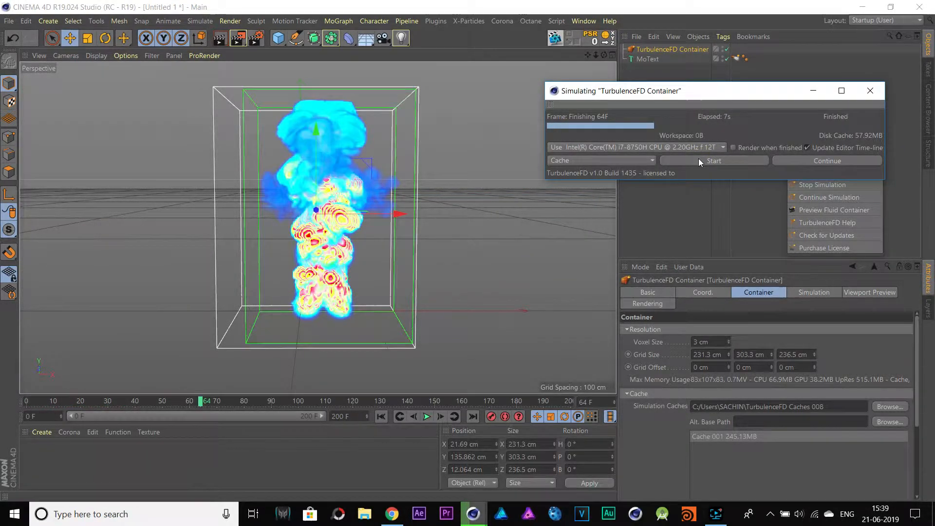
# Render the active view to check the fire and smoke on the letter.
pyautogui.click(220, 43)
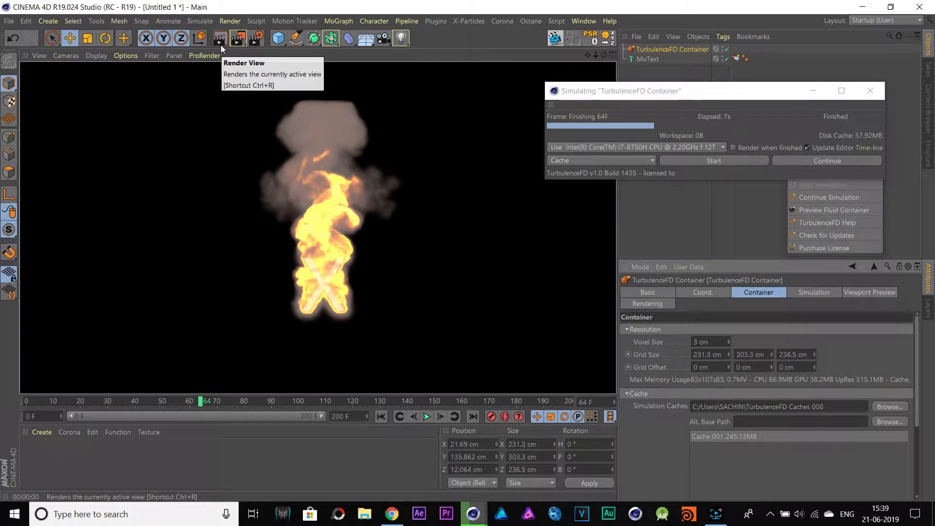
pyautogui.click(505, 323)
# Enlarge the container's grid size to 304.2 cm in X and 404.2 cm in Y.
pyautogui.click(772, 355)
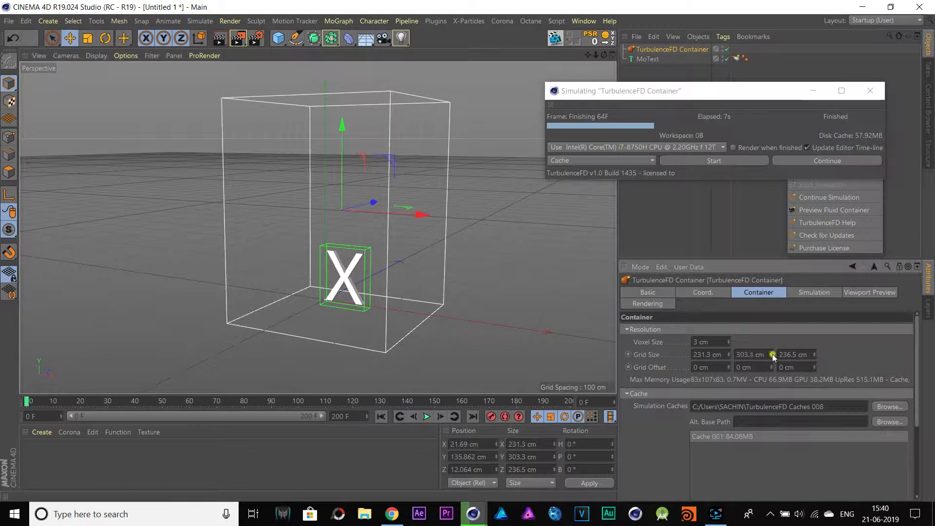
pyautogui.moveTo(772, 354); pyautogui.dragTo(773, 314)
pyautogui.moveTo(728, 354); pyautogui.dragTo(728, 327)
pyautogui.click(706, 342)
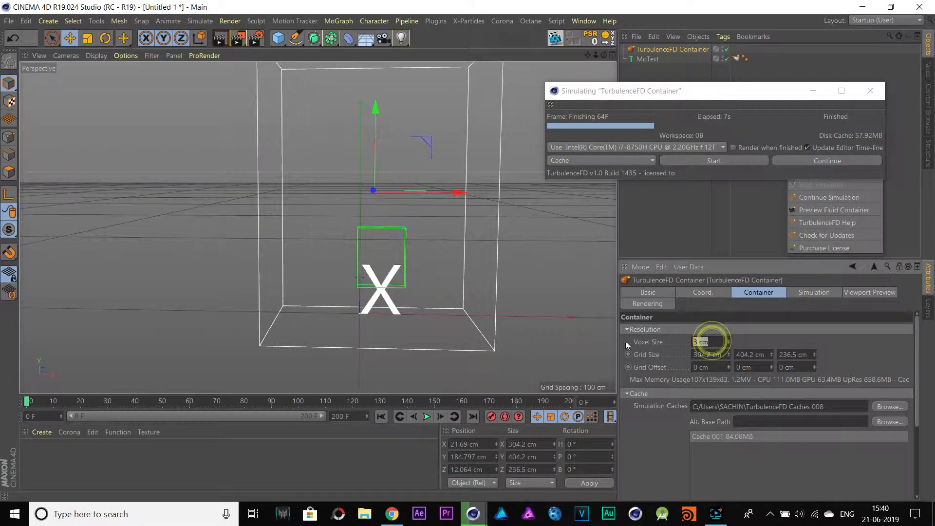
pyautogui.write('0.001')
pyautogui.press('Return')
pyautogui.click(729, 340)
# Set the container's voxel size to 4 cm.
pyautogui.click(720, 341)
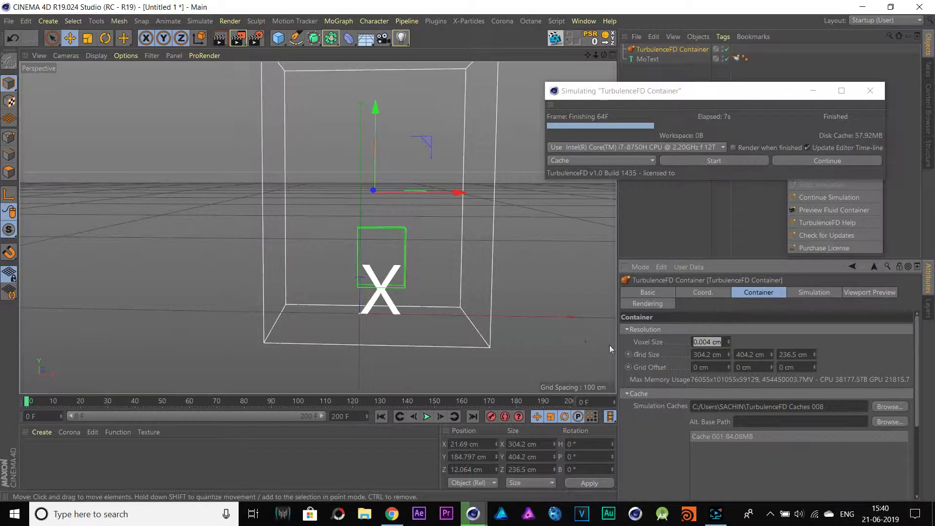
pyautogui.write('4')
pyautogui.click(846, 353)
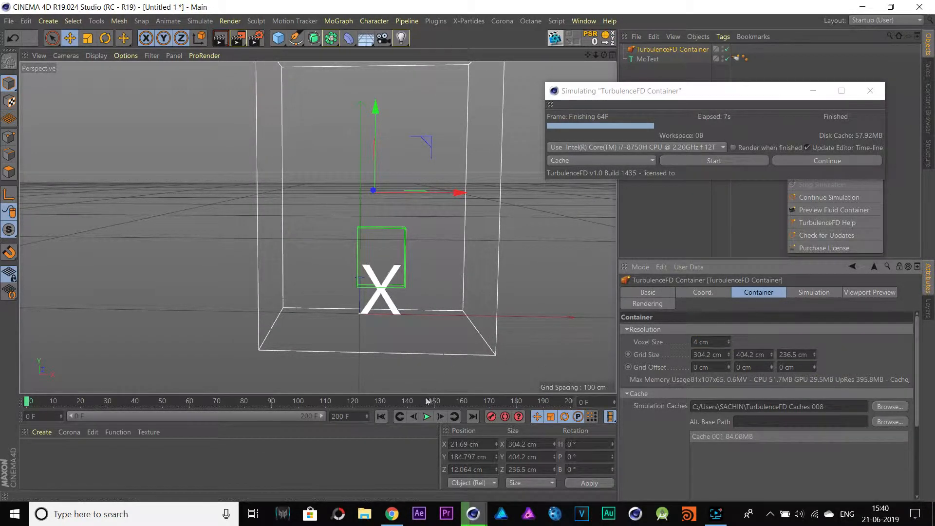
# Rerun the simulation over the existing cache, stop it at about frame 73, and render the active view.
pyautogui.click(688, 161)
pyautogui.click(519, 252)
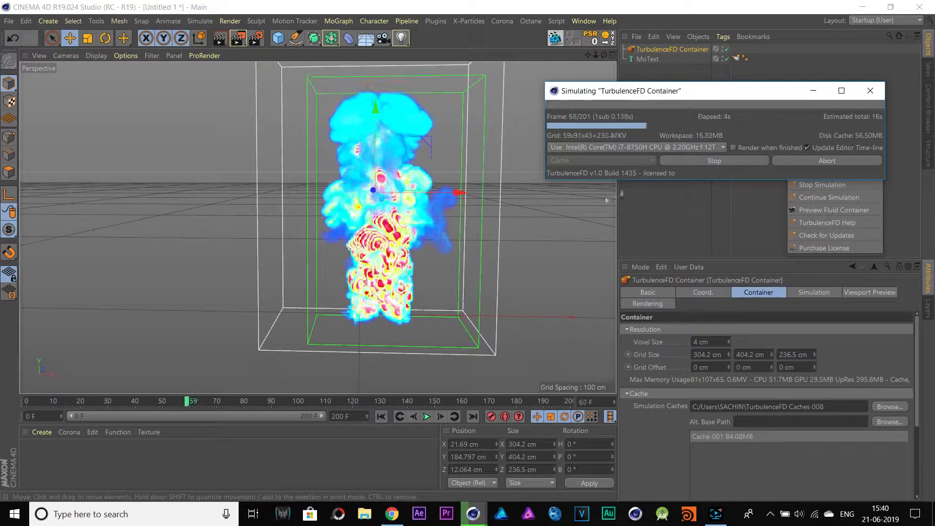
pyautogui.click(692, 162)
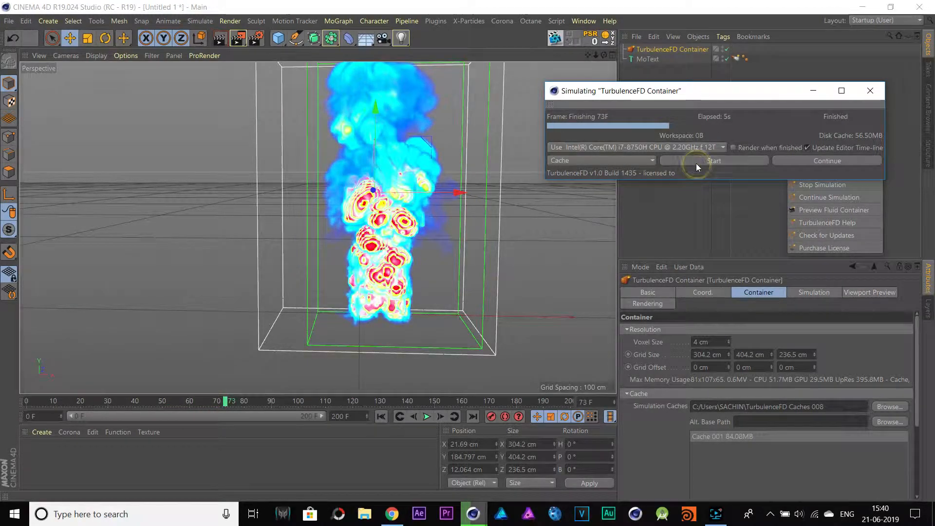
pyautogui.click(219, 38)
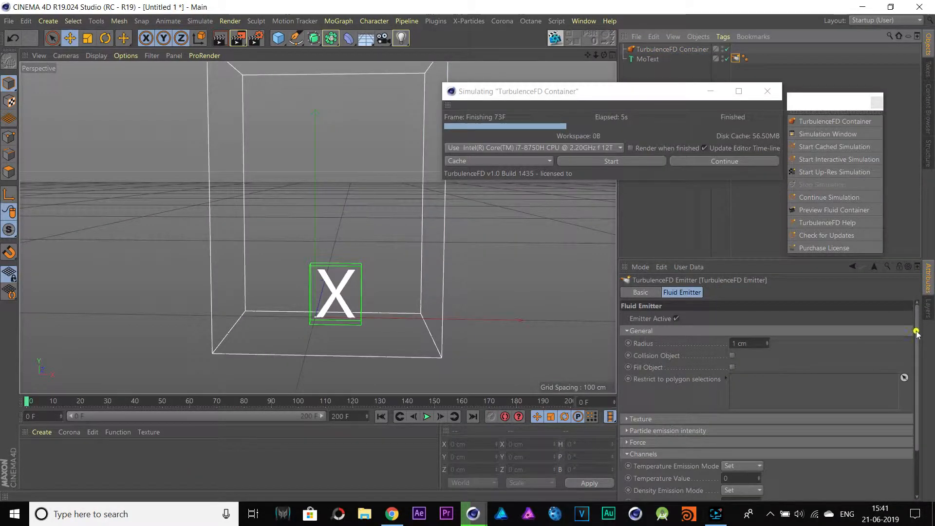
# Assign a Gradient shader as the letter emitter's volume texture and open the shader's settings.
pyautogui.moveTo(915, 333); pyautogui.dragTo(915, 340)
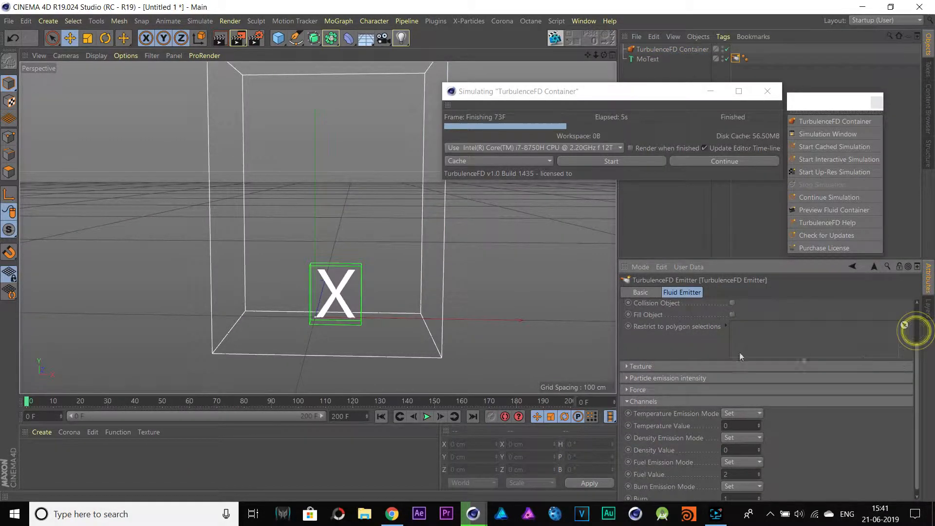
pyautogui.click(627, 366)
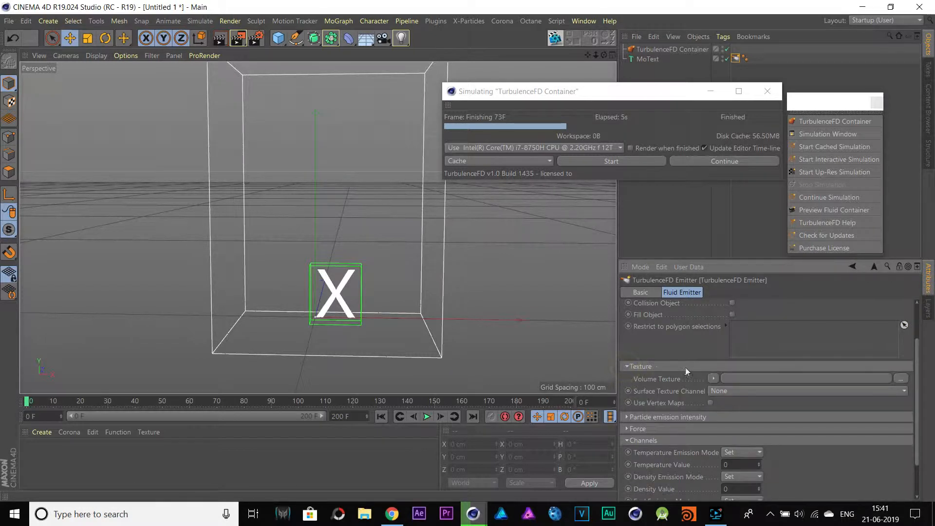
pyautogui.click(714, 379)
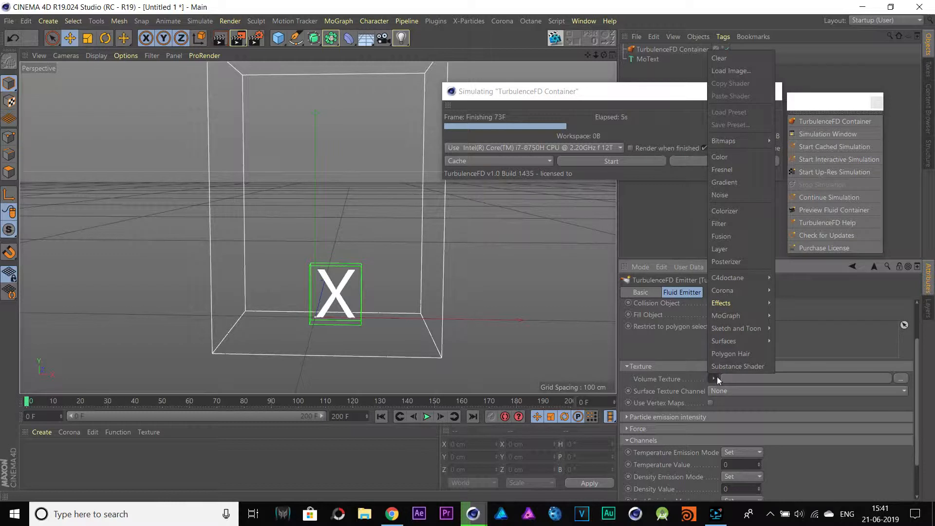
pyautogui.click(766, 185)
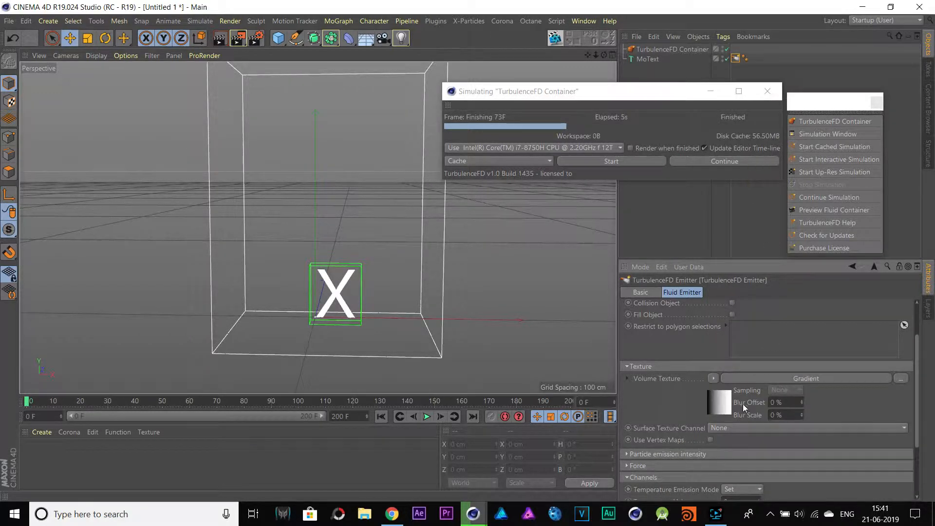
pyautogui.click(719, 411)
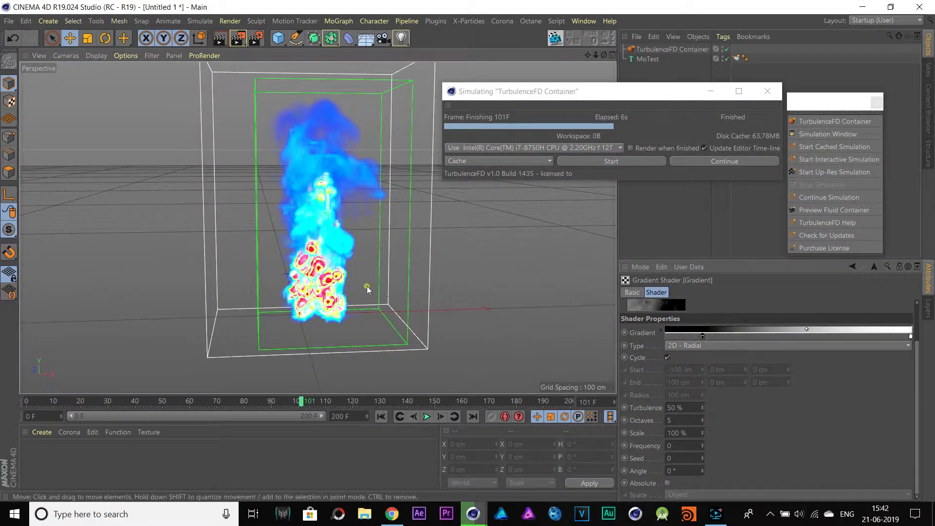
# Return to frame 0, add a Tube primitive, and rotate its pitch to 90° so its opening faces forward.
pyautogui.click(381, 416)
pyautogui.click(677, 53)
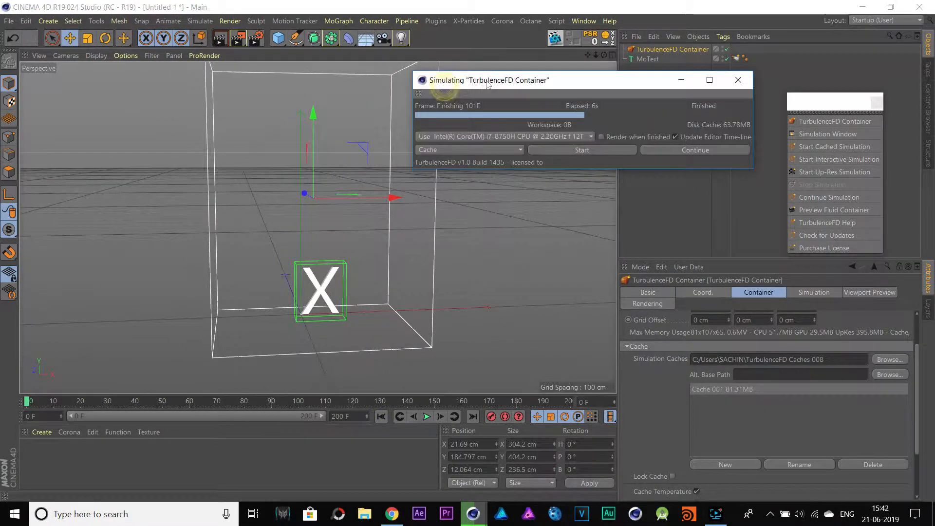
pyautogui.click(281, 46)
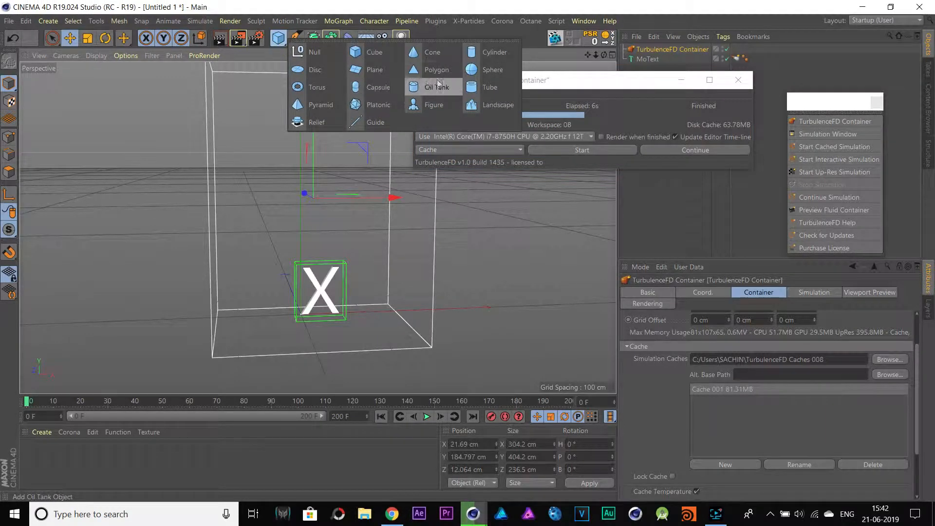
pyautogui.click(487, 88)
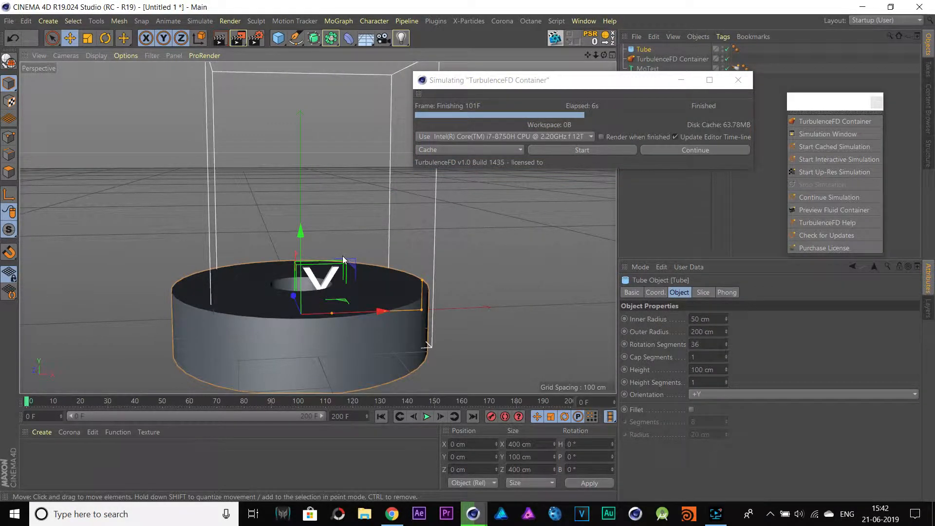
pyautogui.press('r')
pyautogui.moveTo(302, 282); pyautogui.dragTo(310, 386)
# Reposition the tube and shrink it to a thin ring around the X, about 57 cm outer radius and 17 cm high.
pyautogui.press('e')
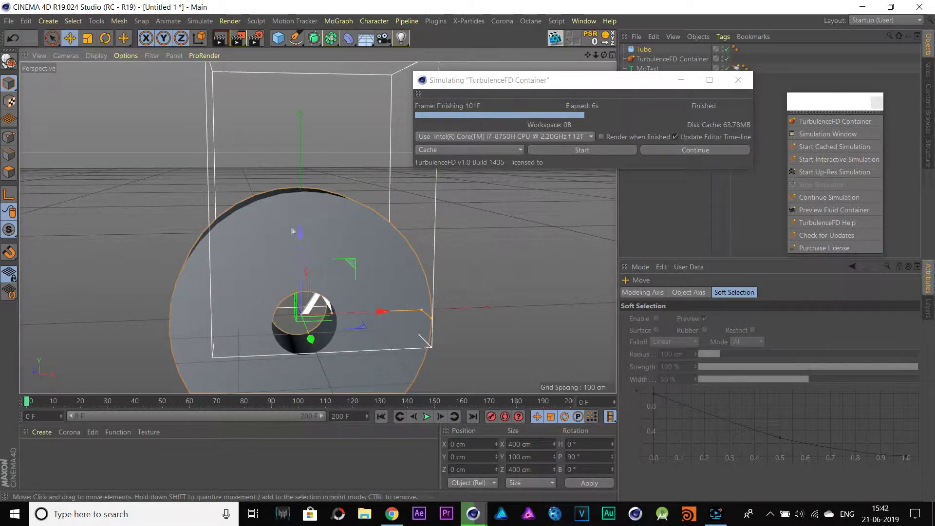
pyautogui.moveTo(301, 233); pyautogui.dragTo(301, 203)
pyautogui.moveTo(382, 282); pyautogui.dragTo(347, 295)
pyautogui.scroll(8, 357, 293)
pyautogui.moveTo(432, 285); pyautogui.dragTo(382, 279)
pyautogui.keyDown('alt'); pyautogui.moveTo(383, 288); pyautogui.dragTo(338, 286); pyautogui.keyUp('alt')
# Enable Slice on the tube and adjust its start and end angles to leave the ring open below the X.
pyautogui.click(644, 51)
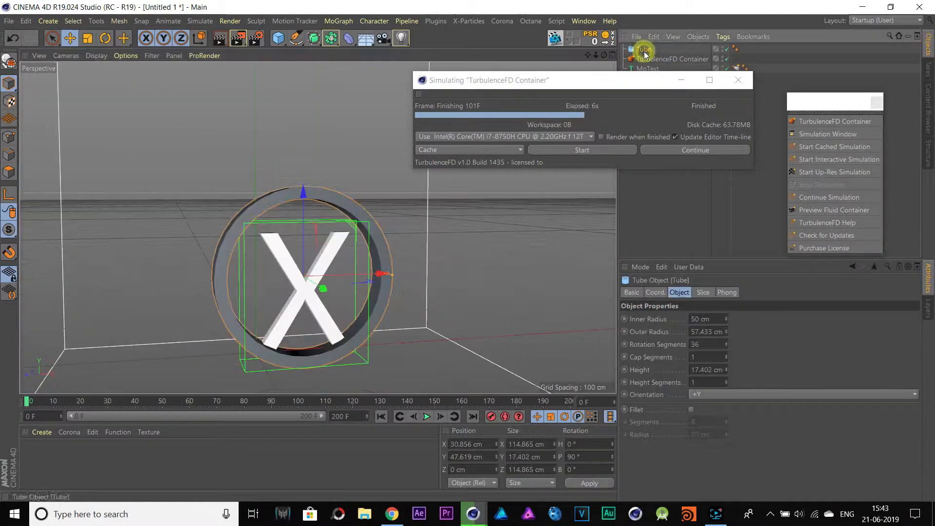
pyautogui.click(706, 293)
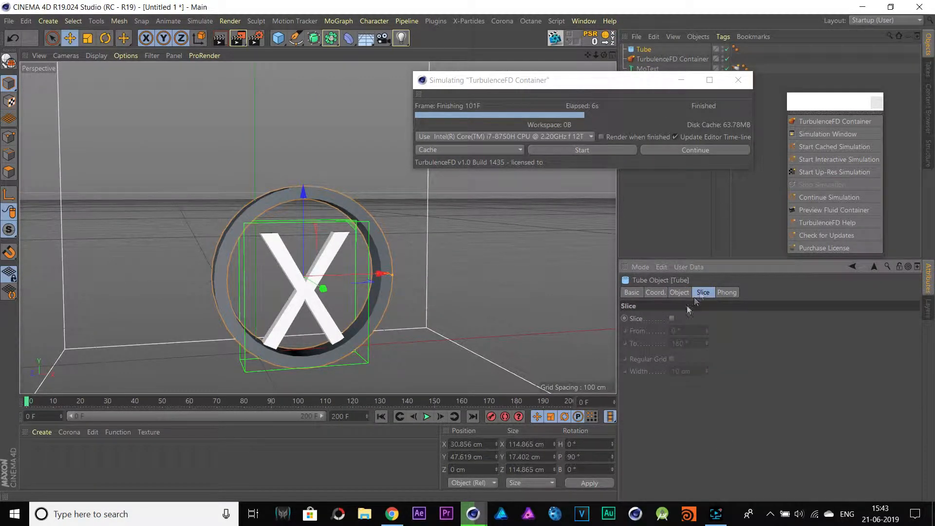
pyautogui.click(672, 319)
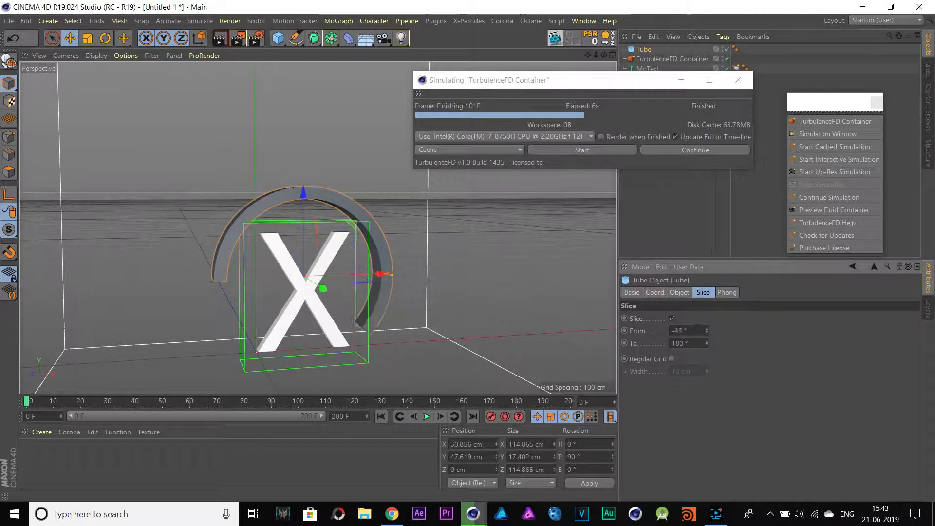
pyautogui.moveTo(706, 343); pyautogui.dragTo(707, 336)
# Add a TurbulenceFD Emitter tag to the tube and enable Collision Object in it.
pyautogui.keyDown('alt'); pyautogui.moveTo(424, 314); pyautogui.dragTo(501, 336); pyautogui.keyUp('alt')
pyautogui.moveTo(647, 83); pyautogui.dragTo(435, 69)
pyautogui.rightClick(643, 50)
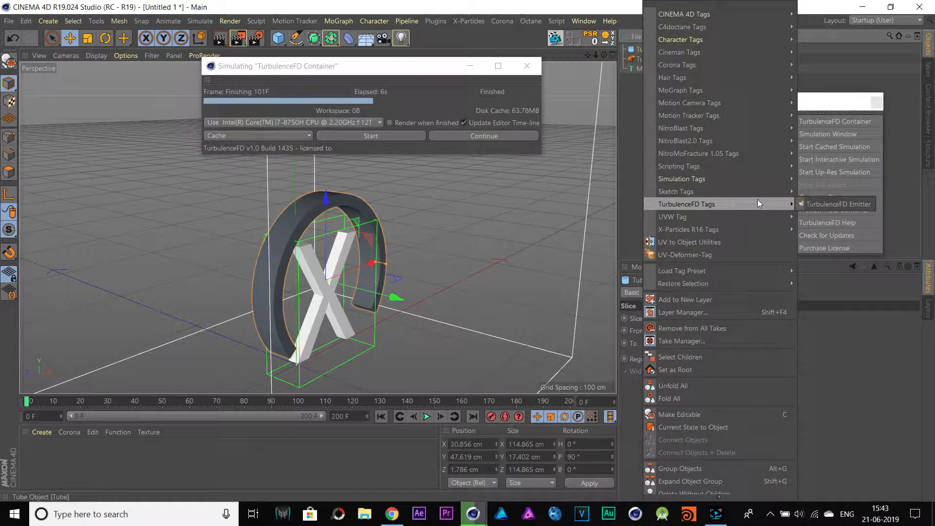
pyautogui.click(831, 203)
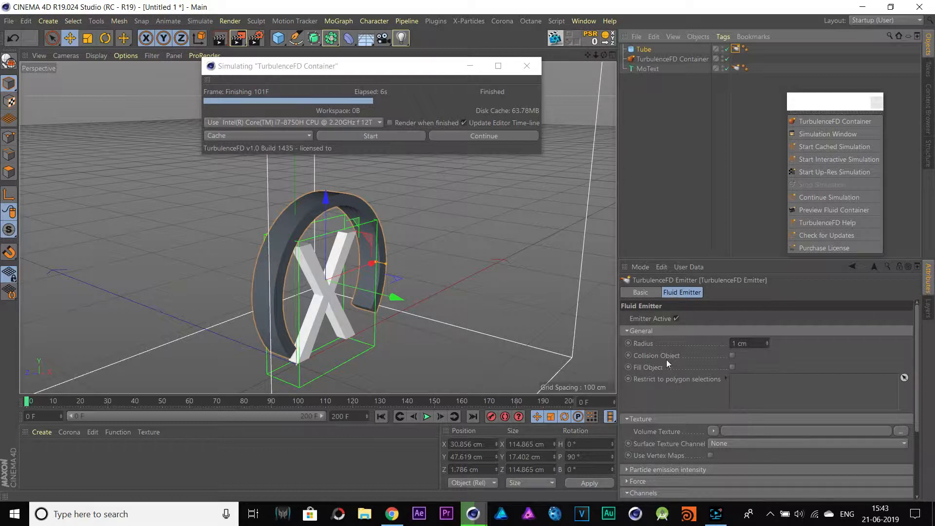
pyautogui.click(731, 356)
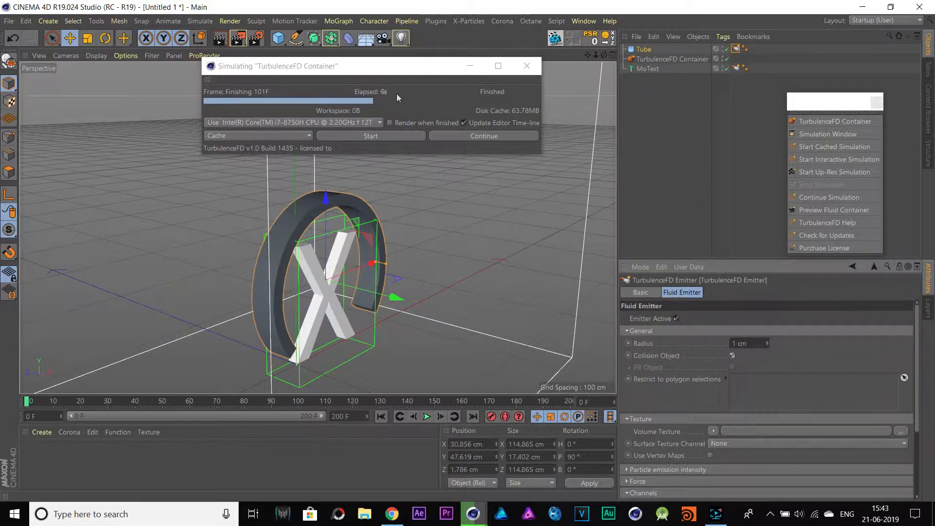
# Rerun the simulation with the tube collider, overwriting the cache, and stop it at about frame 89.
pyautogui.moveTo(378, 75); pyautogui.dragTo(635, 93)
pyautogui.click(634, 153)
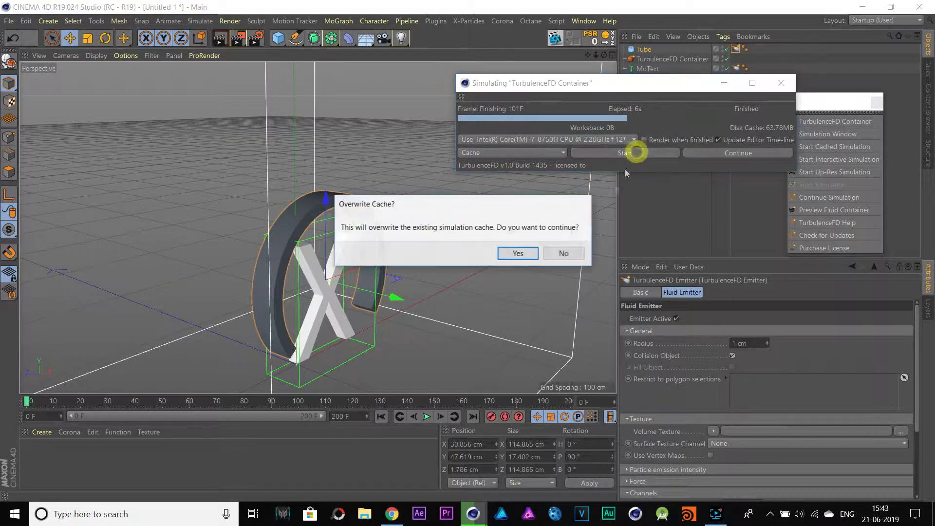
pyautogui.click(515, 253)
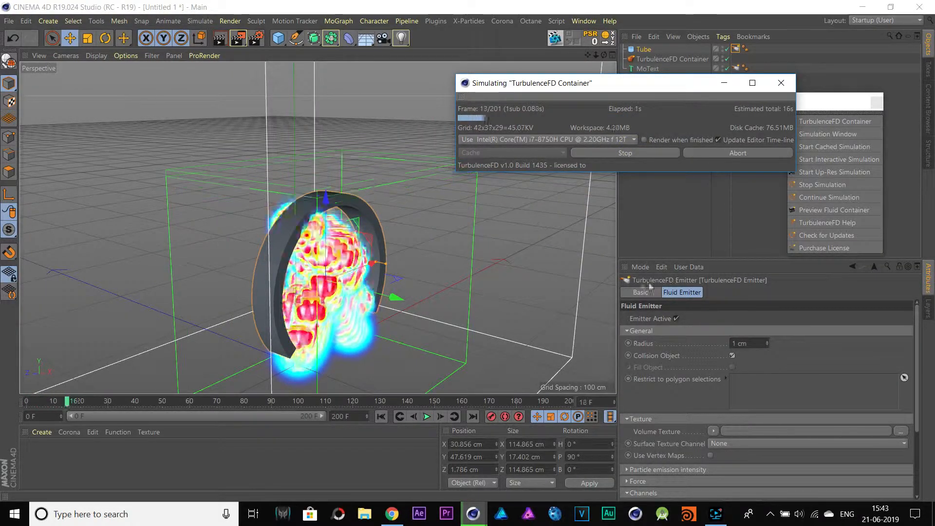
pyautogui.keyDown('alt'); pyautogui.moveTo(316, 292); pyautogui.dragTo(458, 205); pyautogui.keyUp('alt')
pyautogui.click(595, 153)
# Render the active view from the front to check the fire inside the ring, and close the preview.
pyautogui.keyDown('alt'); pyautogui.moveTo(329, 230); pyautogui.dragTo(325, 281, button='middle'); pyautogui.keyUp('alt')
pyautogui.scroll(-3, 325, 275)
pyautogui.keyDown('alt'); pyautogui.moveTo(325, 272); pyautogui.dragTo(300, 236); pyautogui.keyUp('alt')
pyautogui.click(220, 38)
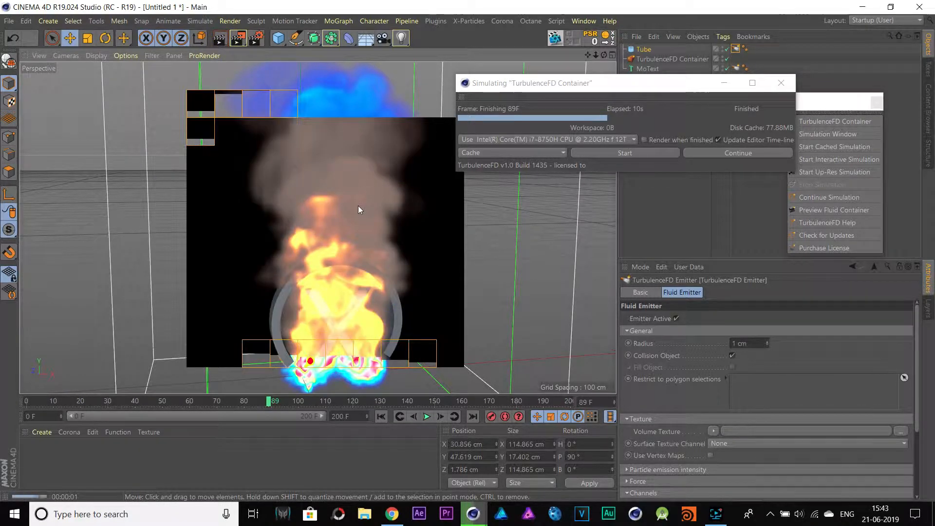
pyautogui.click(358, 206)
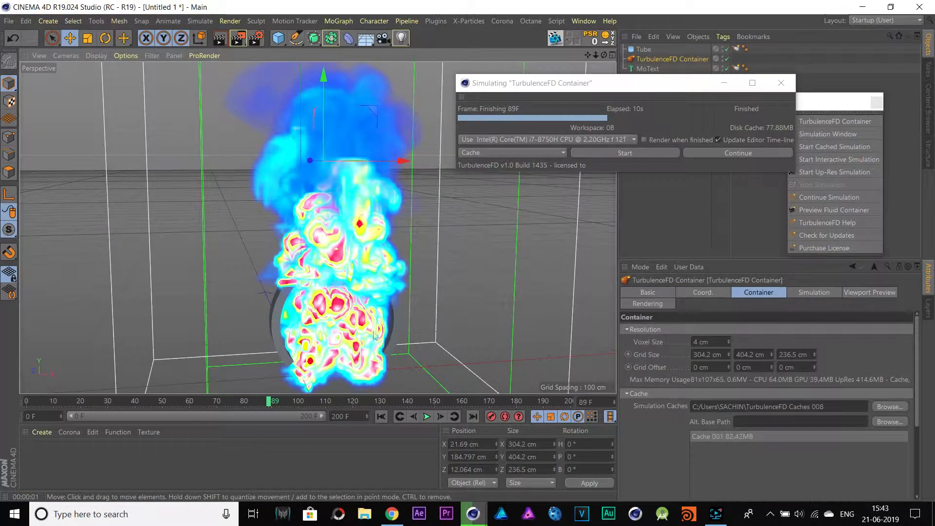
# Return to frame 0 and set the TurbulenceFD container's voxel size to 1 cm.
pyautogui.click(381, 416)
pyautogui.keyDown('alt'); pyautogui.moveTo(280, 266); pyautogui.dragTo(371, 263); pyautogui.keyUp('alt')
pyautogui.moveTo(718, 340); pyautogui.dragTo(680, 343)
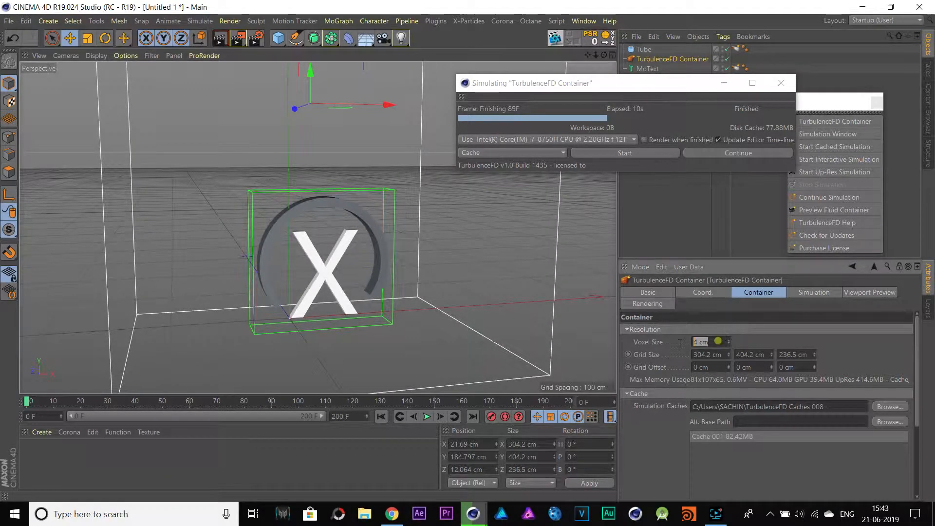
pyautogui.click(856, 352)
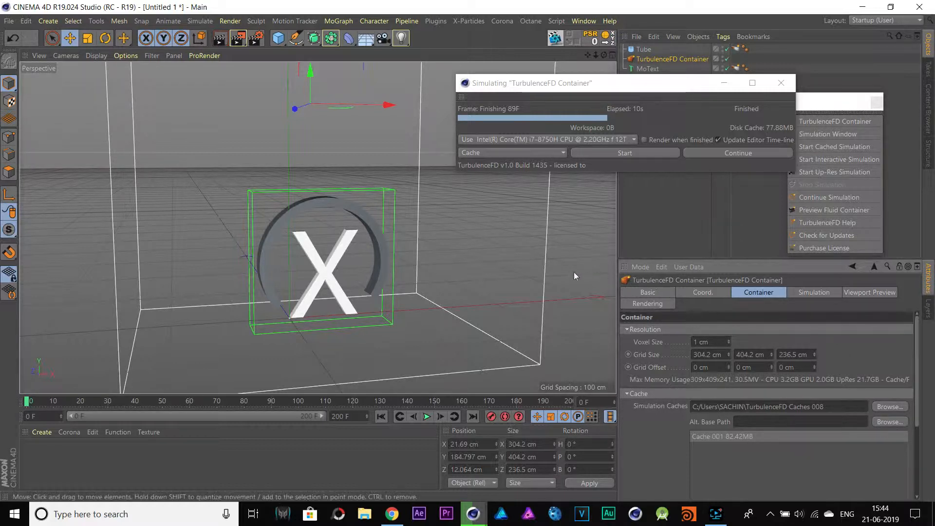
# Rerun the simulation at the finer 1 cm resolution, overwriting the cache, and stop it at about frame 83.
pyautogui.click(595, 153)
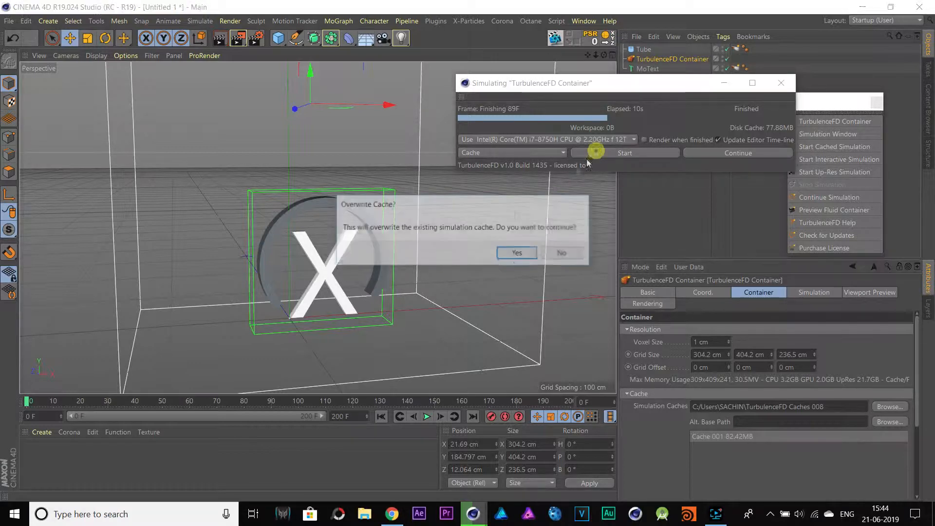
pyautogui.click(512, 249)
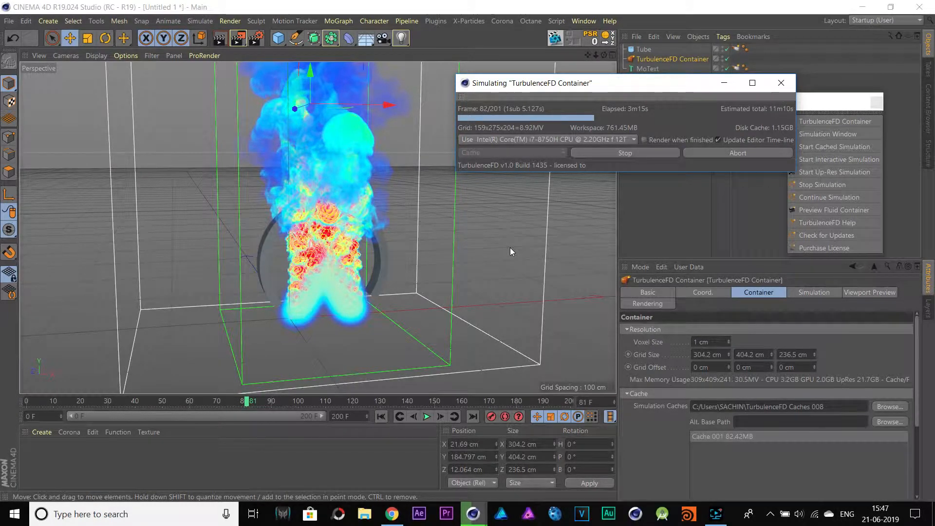
pyautogui.click(634, 153)
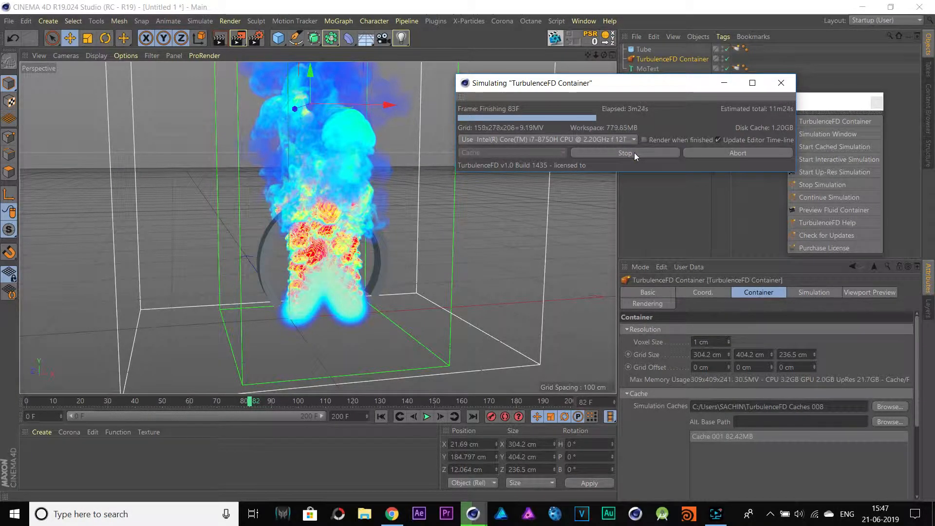
# Play the cached fire simulation from frame 0 to review its motion around the ring.
pyautogui.keyDown('alt'); pyautogui.moveTo(473, 331); pyautogui.dragTo(451, 319); pyautogui.keyUp('alt')
pyautogui.moveTo(251, 402); pyautogui.dragTo(25, 405)
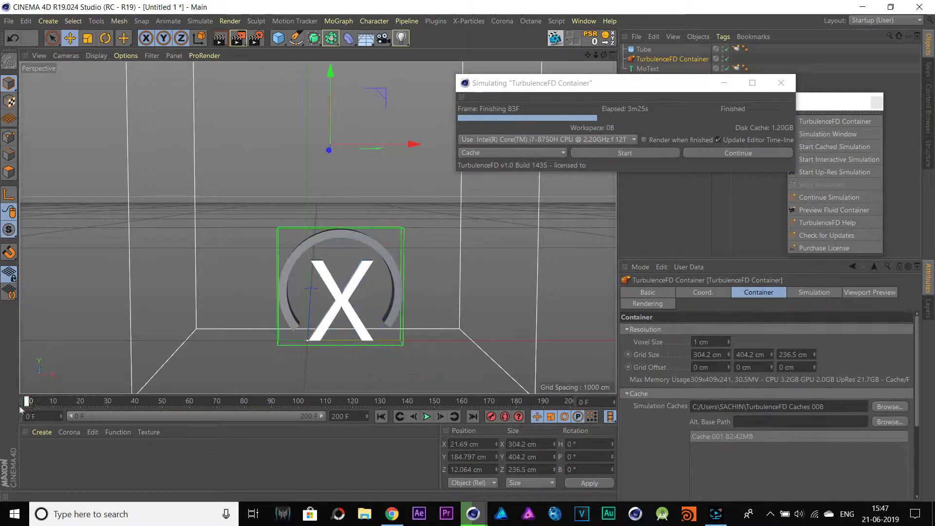
pyautogui.click(427, 417)
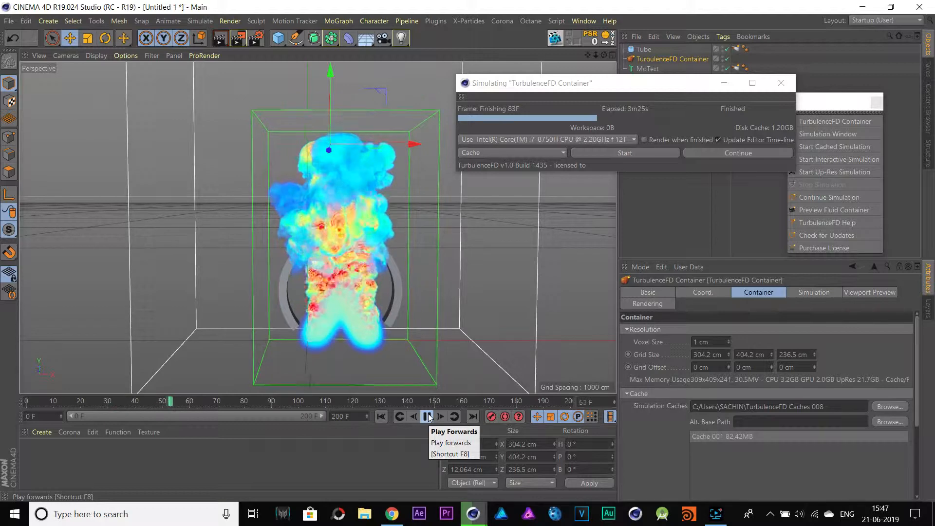
pyautogui.click(429, 417)
# Go to frame 74 and render the active view to check the finer fire and smoke.
pyautogui.click(208, 402)
pyautogui.moveTo(208, 402); pyautogui.dragTo(228, 401)
pyautogui.keyDown('alt'); pyautogui.moveTo(233, 285); pyautogui.dragTo(161, 262); pyautogui.keyUp('alt')
pyautogui.keyDown('alt'); pyautogui.moveTo(383, 263); pyautogui.dragTo(320, 275); pyautogui.keyUp('alt')
pyautogui.click(221, 39)
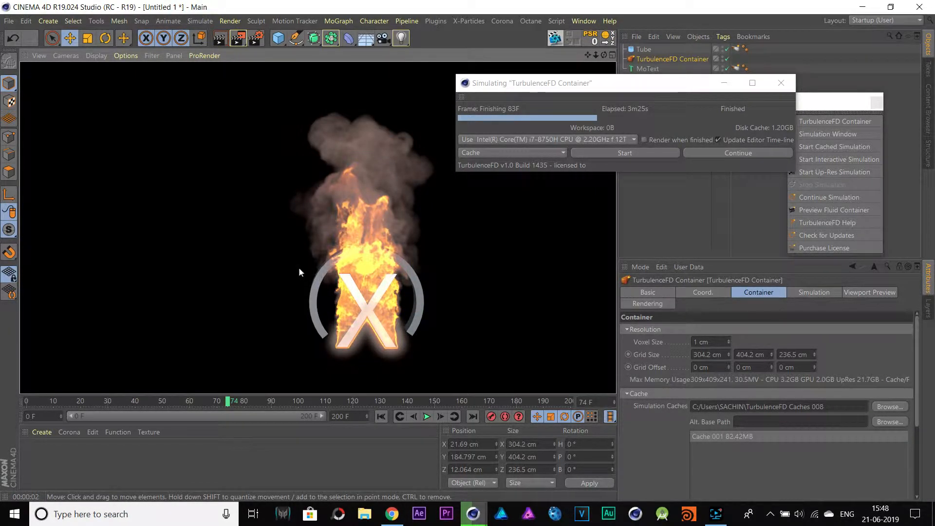
pyautogui.click(356, 270)
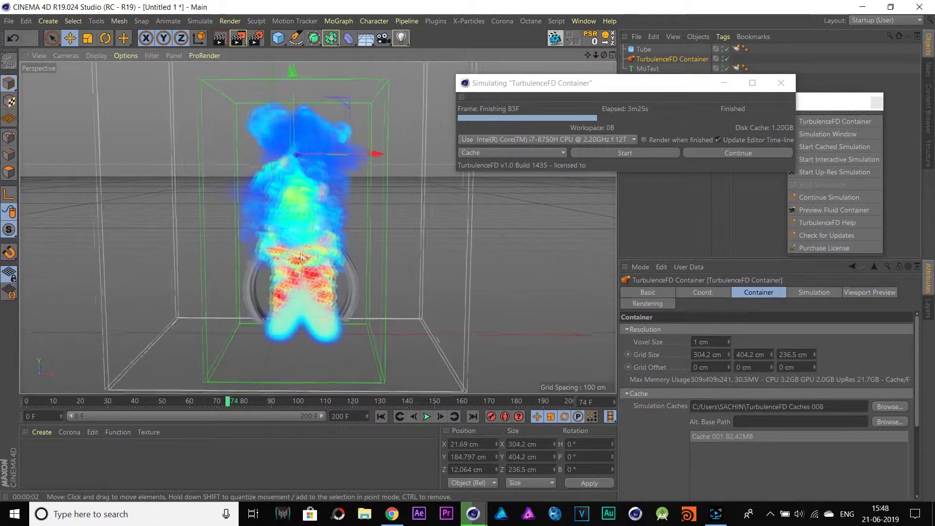
# Open the Octane Live Viewer, start rendering the scene in it, and resize its window over the viewport.
pyautogui.click(527, 21)
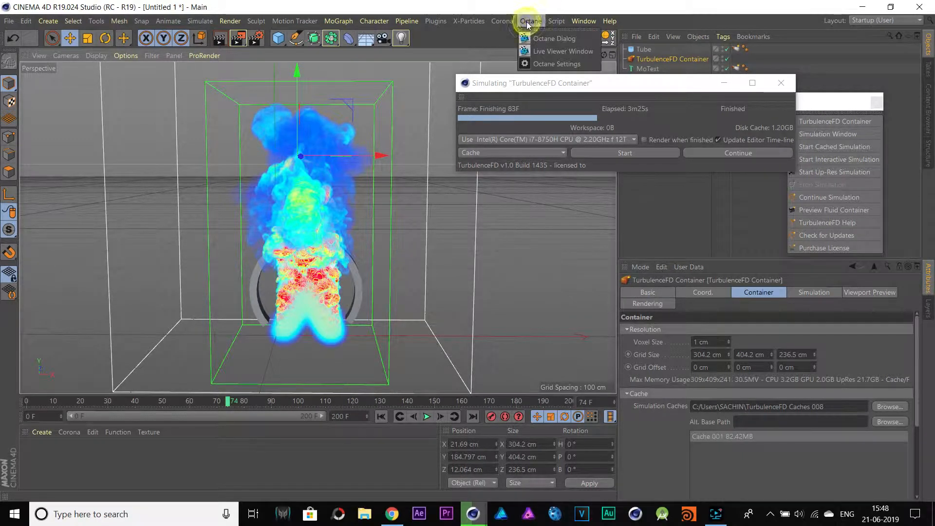
pyautogui.click(539, 55)
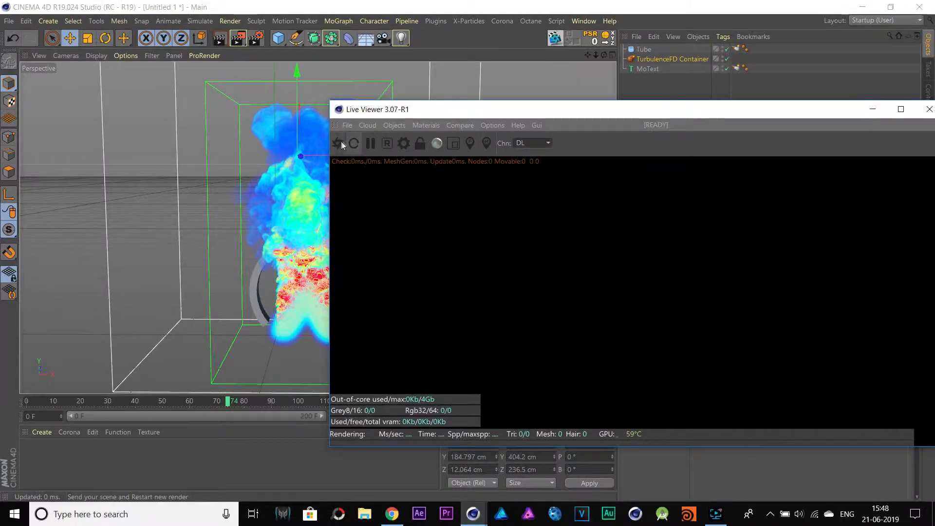
pyautogui.click(339, 143)
pyautogui.moveTo(606, 115); pyautogui.dragTo(444, 94)
pyautogui.moveTo(171, 77); pyautogui.dragTo(271, 73)
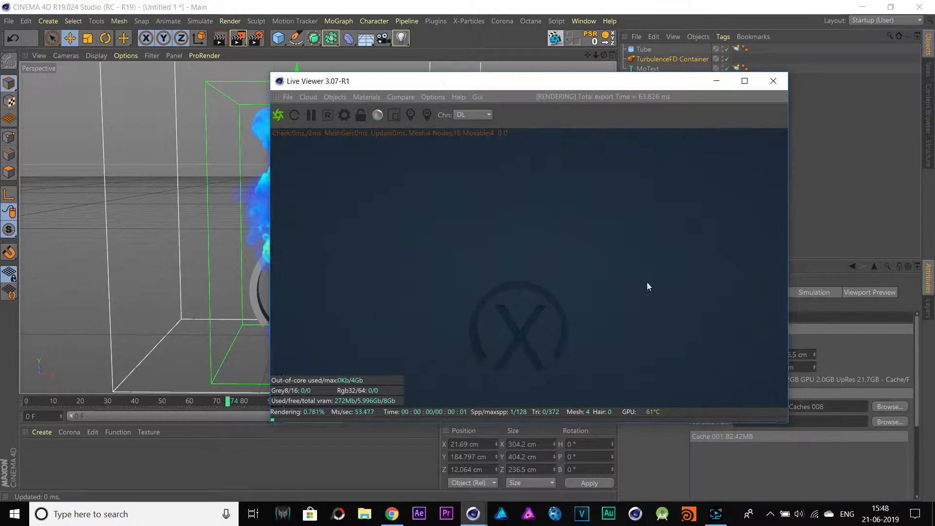
# Change the Octane environment color to a neutral grey with 0% saturation and 47% value.
pyautogui.click(344, 116)
pyautogui.click(115, 39)
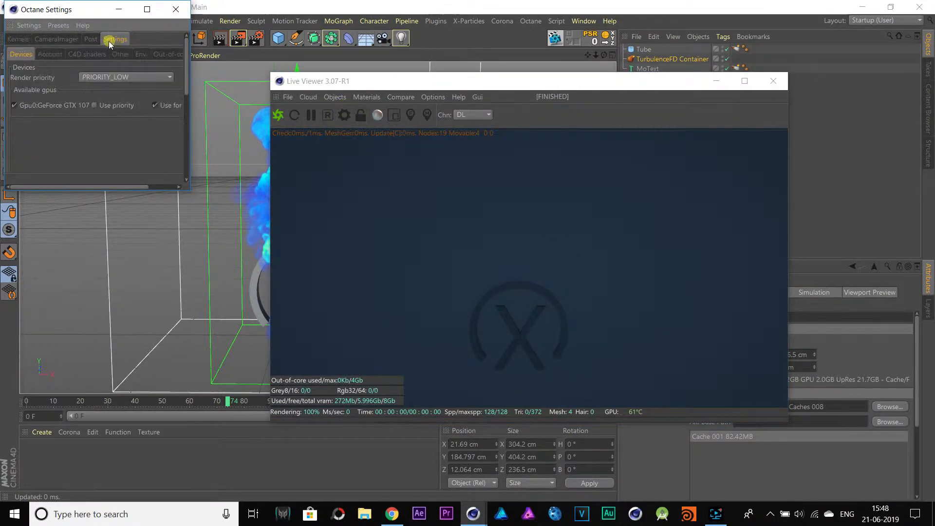
pyautogui.click(141, 54)
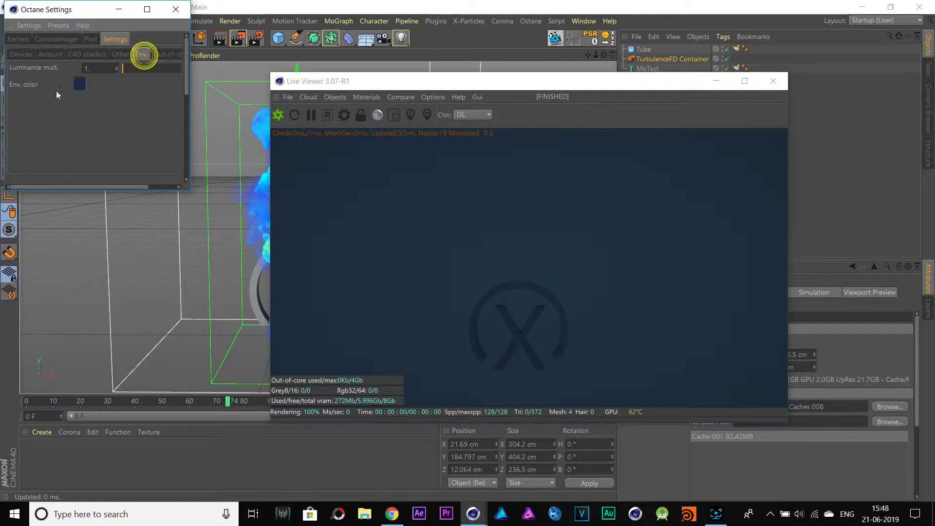
pyautogui.click(80, 87)
pyautogui.click(79, 96)
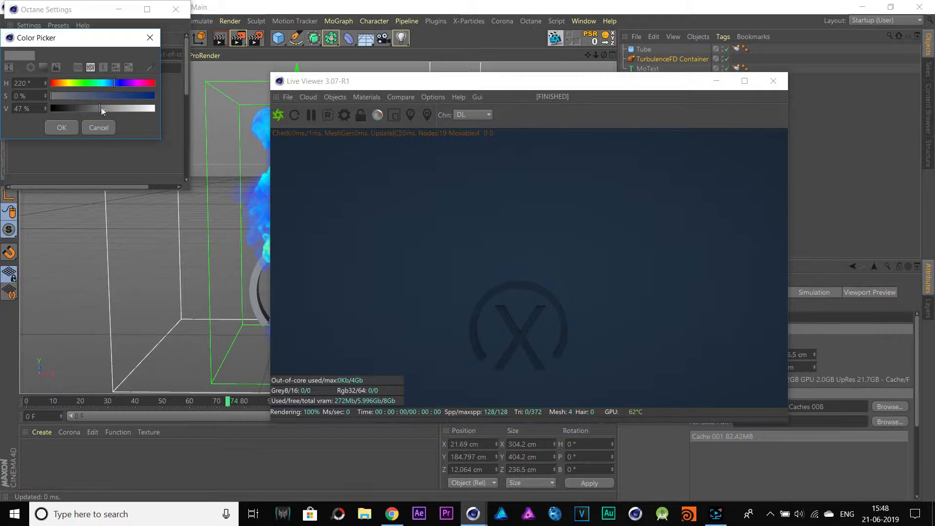
pyautogui.click(59, 129)
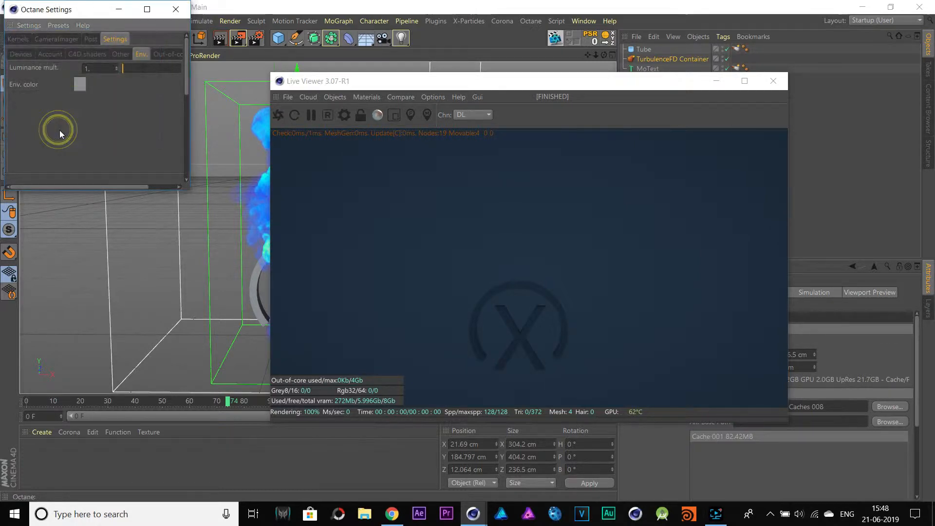
# Close the Octane settings and restart the Live Viewer render with the grey environment.
pyautogui.click(175, 9)
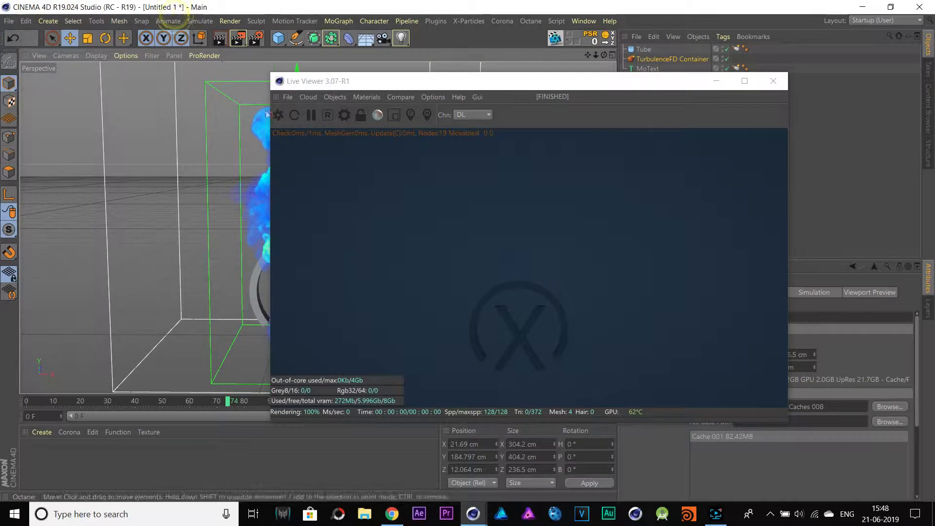
pyautogui.click(278, 115)
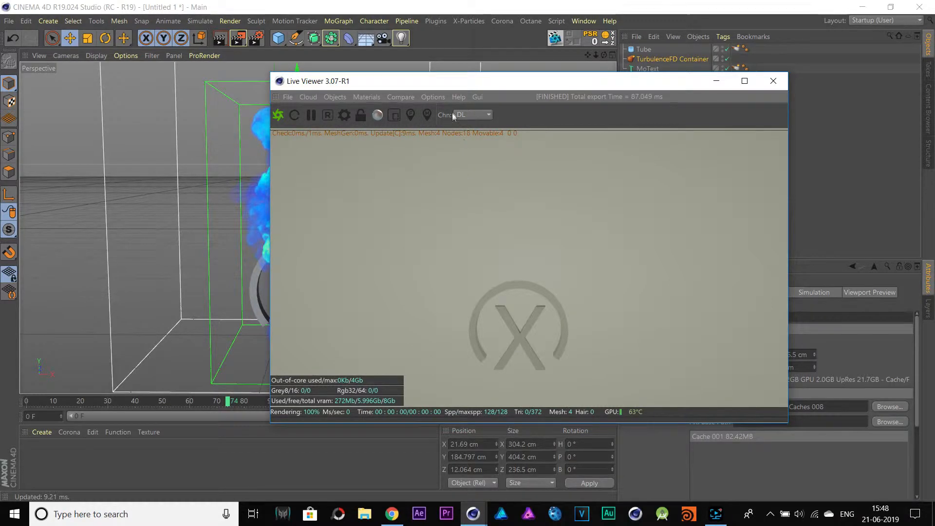
pyautogui.moveTo(459, 88); pyautogui.dragTo(322, 101)
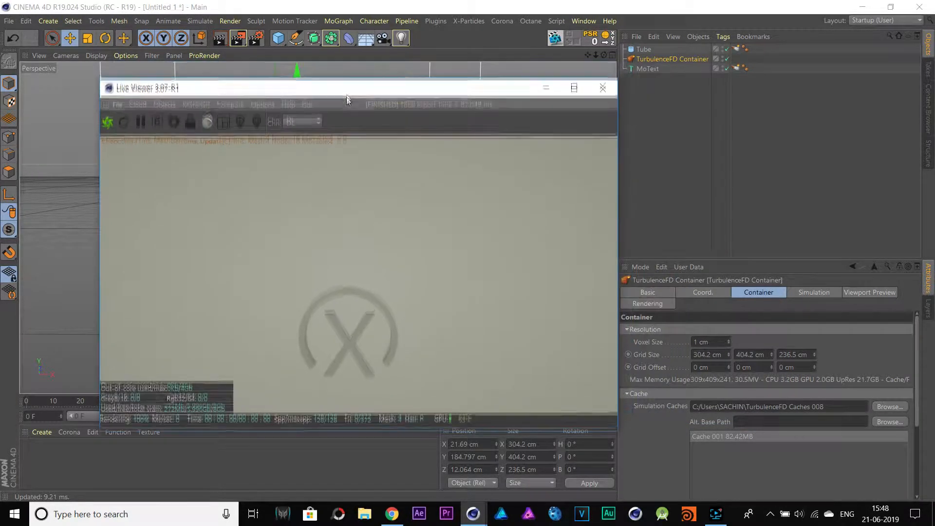
pyautogui.click(399, 10)
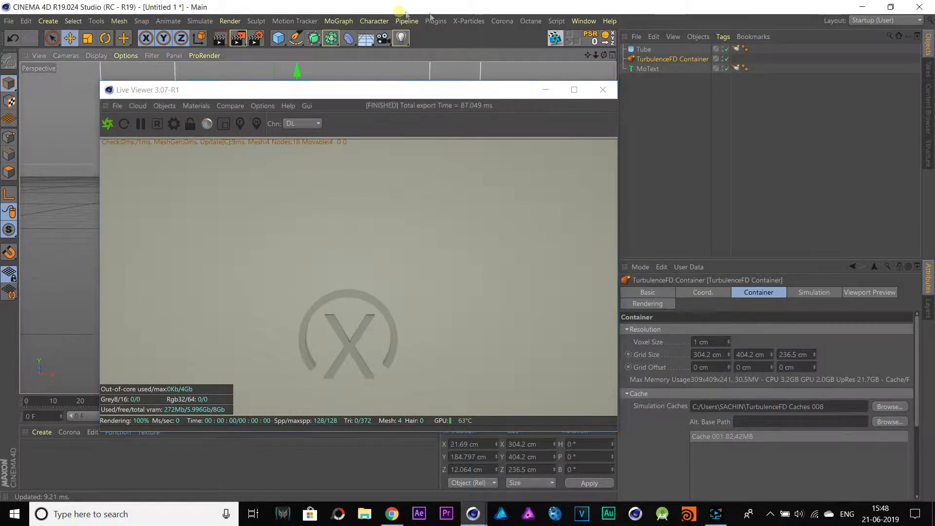
# Add an Octane Object tag to the TurbulenceFD container, then pause the live render and move its window off the scene.
pyautogui.rightClick(656, 58)
pyautogui.moveTo(706, 27)
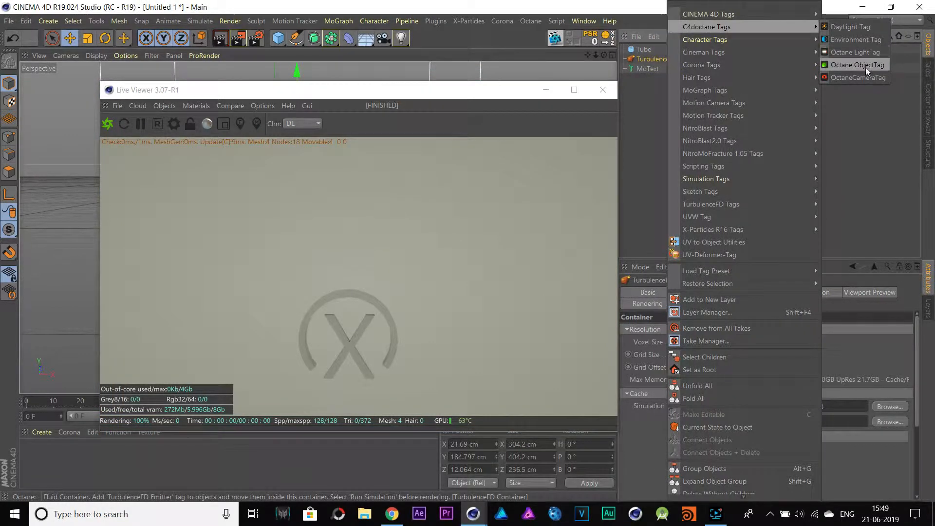
pyautogui.click(866, 67)
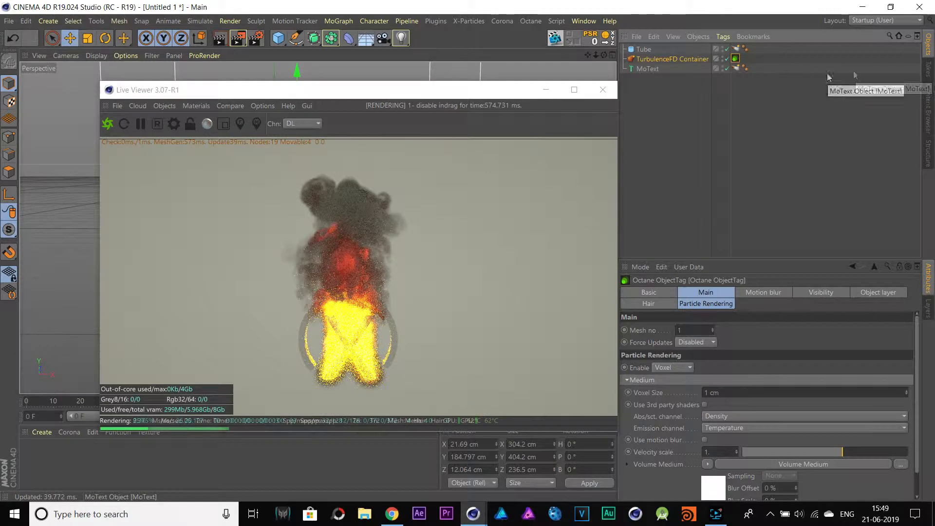
pyautogui.moveTo(452, 96); pyautogui.dragTo(633, 72)
pyautogui.moveTo(210, 244)
pyautogui.keyDown('alt'); pyautogui.mouseDown()
pyautogui.moveTo(219, 245)
pyautogui.moveTo(203, 243)
pyautogui.moveTo(213, 252)
pyautogui.mouseUp(); pyautogui.keyUp('alt')
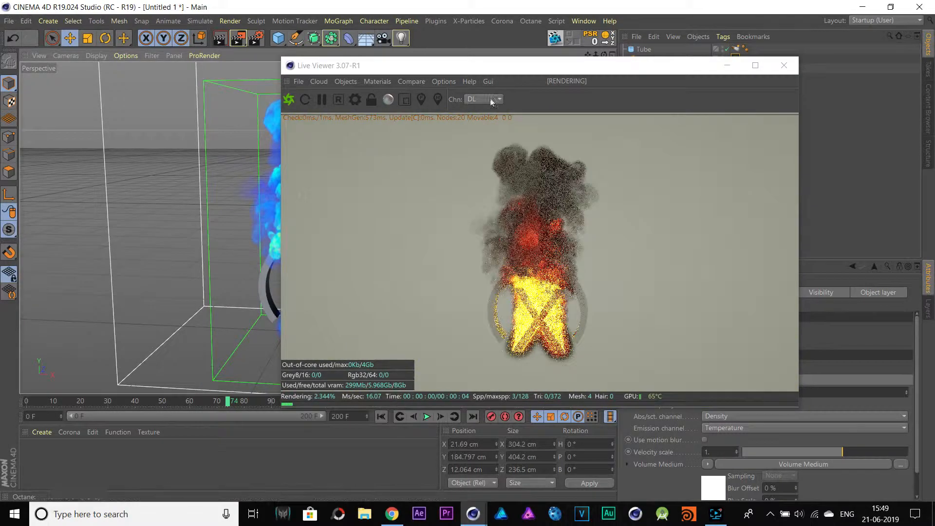
pyautogui.click(321, 99)
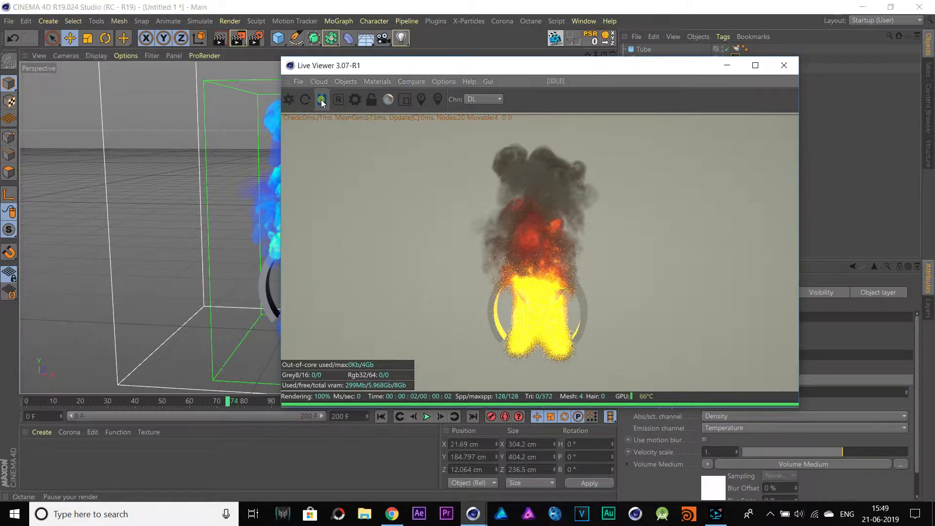
pyautogui.moveTo(390, 65); pyautogui.dragTo(599, 209)
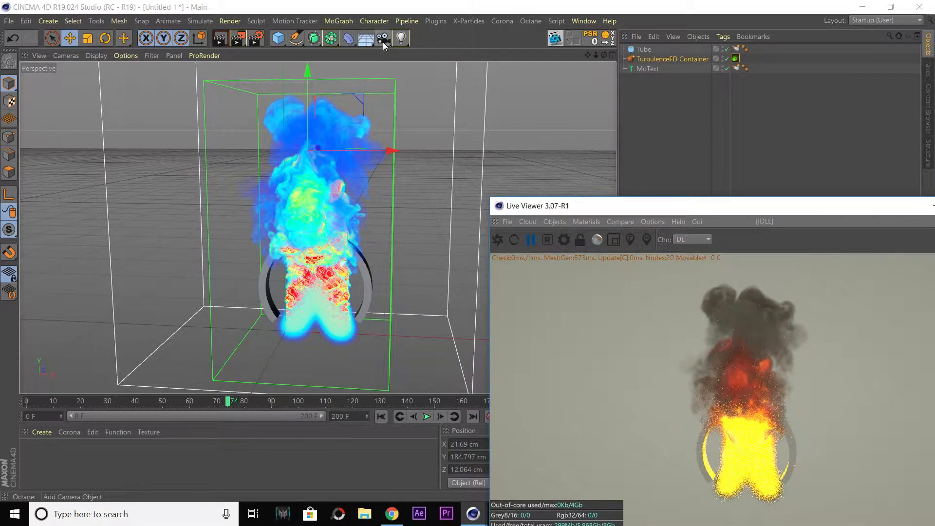
# Add a floor plane about 830 by 507 cm under the fire, with 1 width segment and 1 height segment.
pyautogui.click(278, 38)
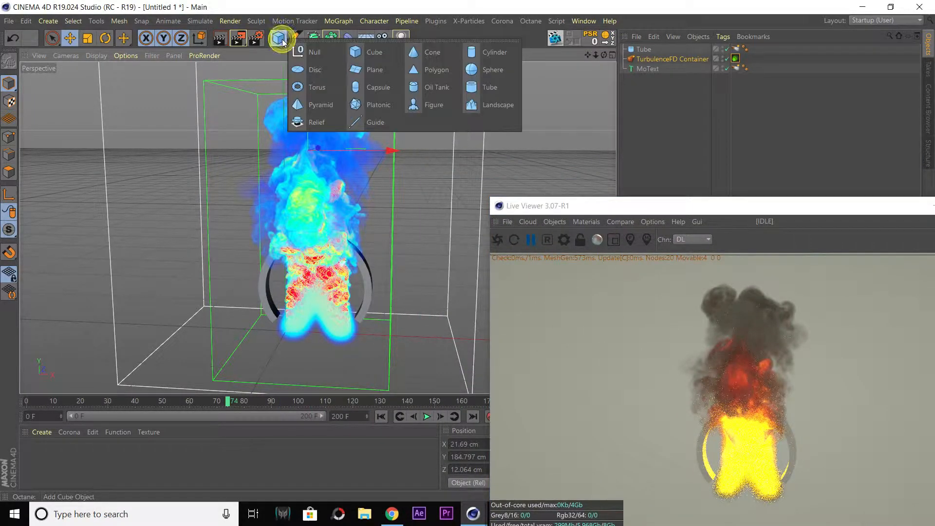
pyautogui.click(382, 64)
pyautogui.keyDown('alt'); pyautogui.moveTo(382, 102); pyautogui.dragTo(305, 249); pyautogui.keyUp('alt')
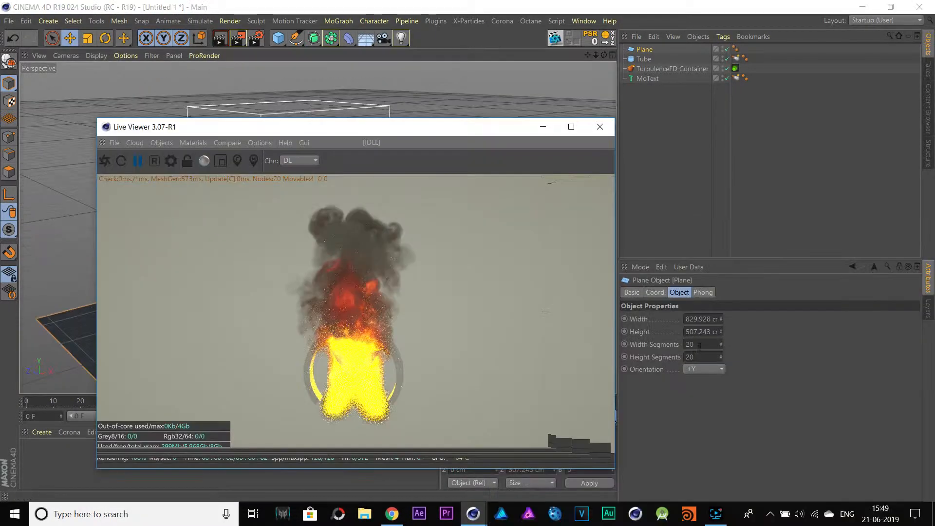
pyautogui.click(543, 127)
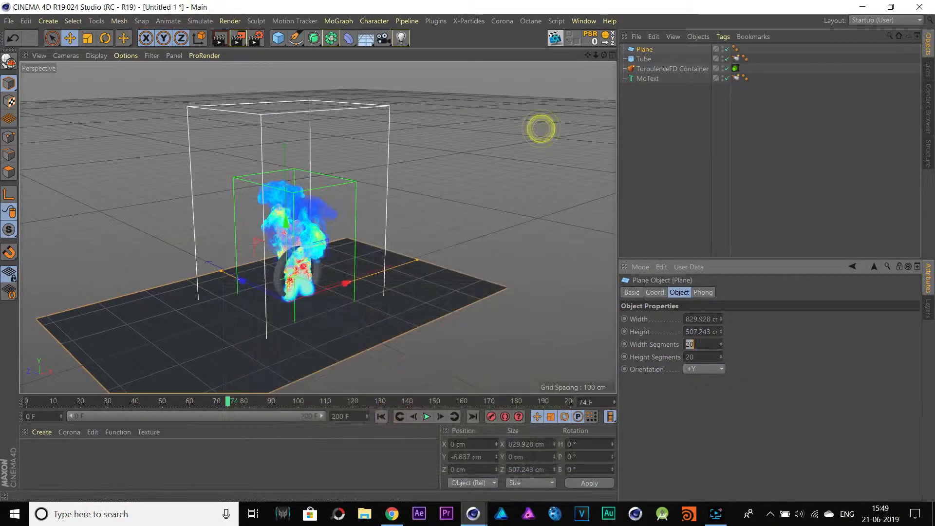
pyautogui.write('1')
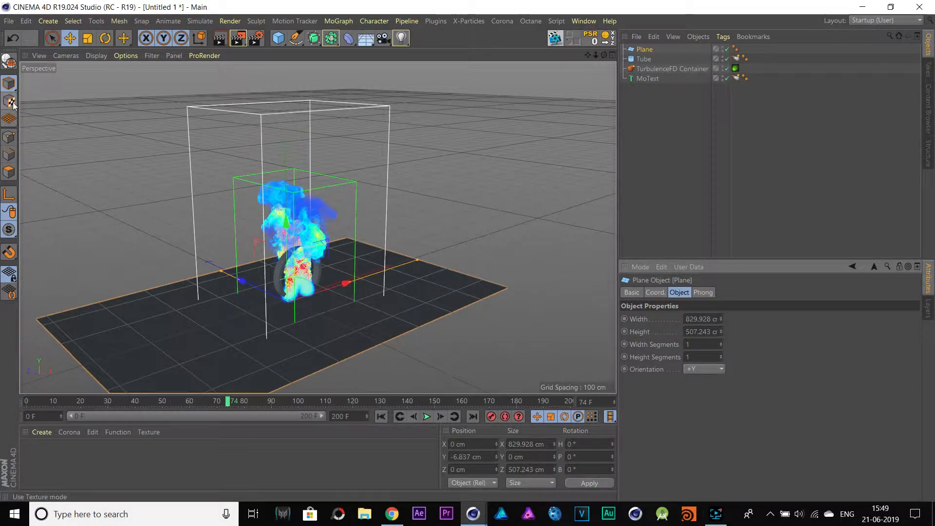
# Make the plane editable and extrude its back edge upward to about 425 cm as a wall behind the fire.
pyautogui.click(9, 61)
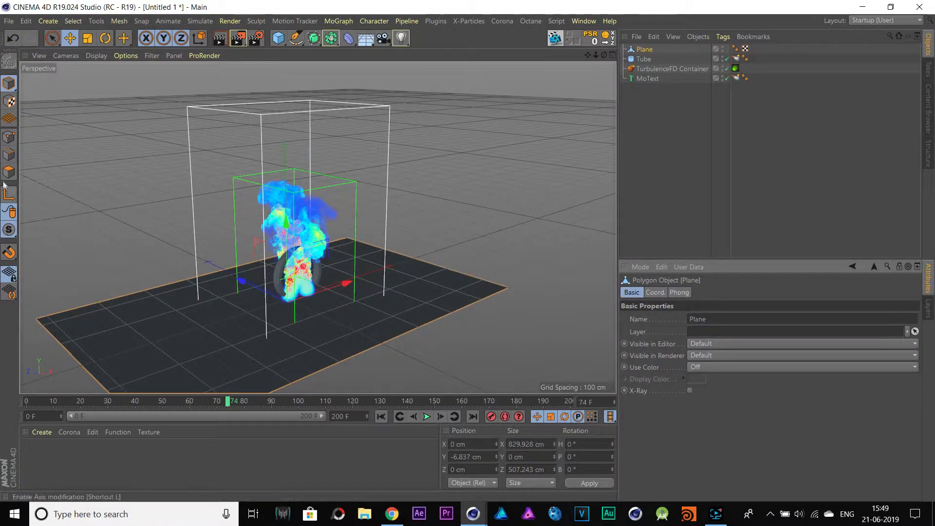
pyautogui.click(8, 156)
pyautogui.click(142, 291)
pyautogui.keyDown('ctrl'); pyautogui.moveTo(219, 218); pyautogui.dragTo(222, 64); pyautogui.keyUp('ctrl')
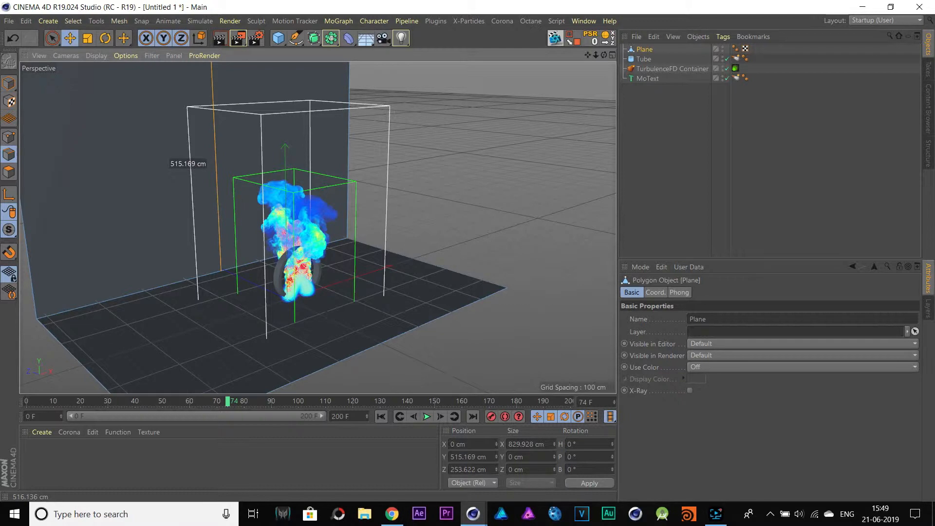
pyautogui.moveTo(189, 171)
pyautogui.keyDown('ctrl'); pyautogui.mouseDown()
pyautogui.moveTo(188, 198)
pyautogui.moveTo(188, 179)
pyautogui.mouseUp(); pyautogui.keyUp('ctrl')
pyautogui.keyDown('alt'); pyautogui.moveTo(329, 300); pyautogui.dragTo(267, 299); pyautogui.keyUp('alt')
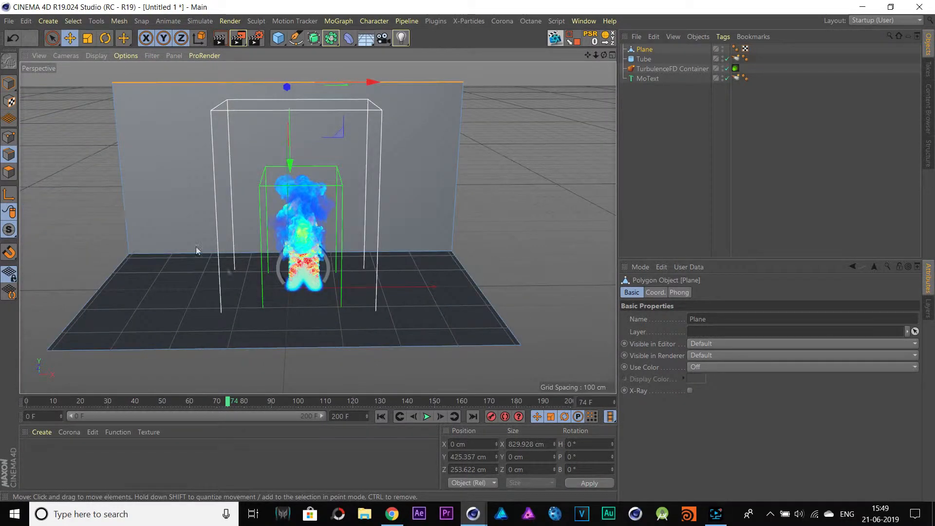
pyautogui.click(11, 85)
pyautogui.keyDown('alt'); pyautogui.moveTo(389, 228); pyautogui.dragTo(381, 218); pyautogui.keyUp('alt')
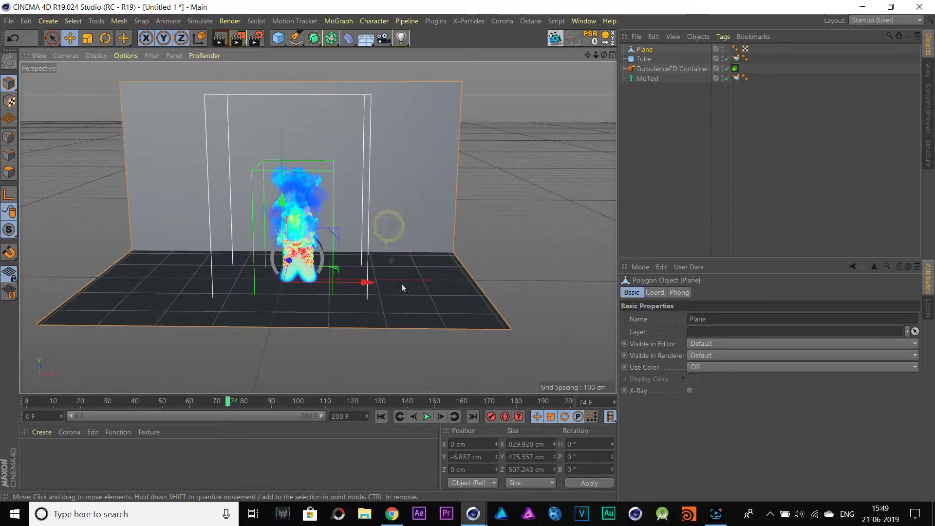
# Bring back the Live Viewer and restart the render, framing the fire closely against the new floor and wall.
pyautogui.click(472, 516)
pyautogui.click(523, 466)
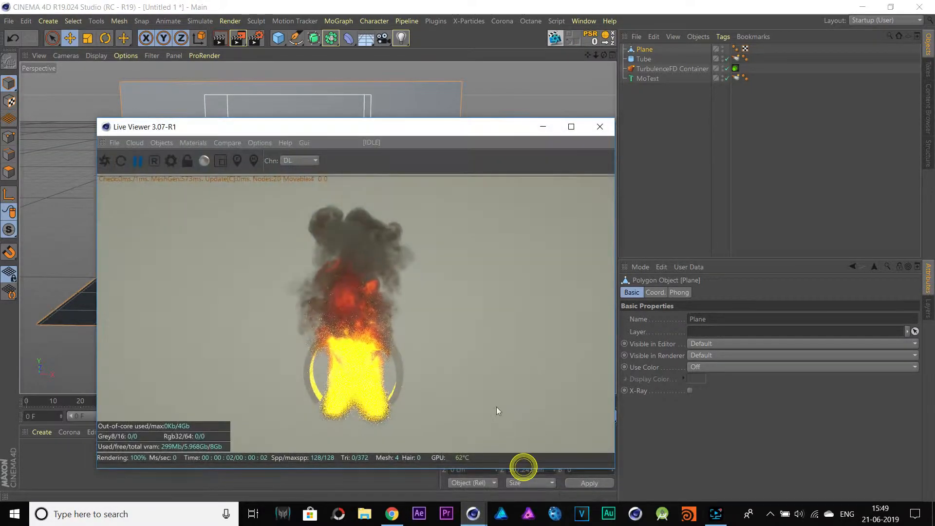
pyautogui.click(104, 160)
pyautogui.moveTo(167, 129); pyautogui.dragTo(398, 113)
pyautogui.keyDown('alt'); pyautogui.moveTo(226, 215); pyautogui.dragTo(169, 287); pyautogui.keyUp('alt')
pyautogui.scroll(2, 241, 276)
pyautogui.scroll(4, 236, 298)
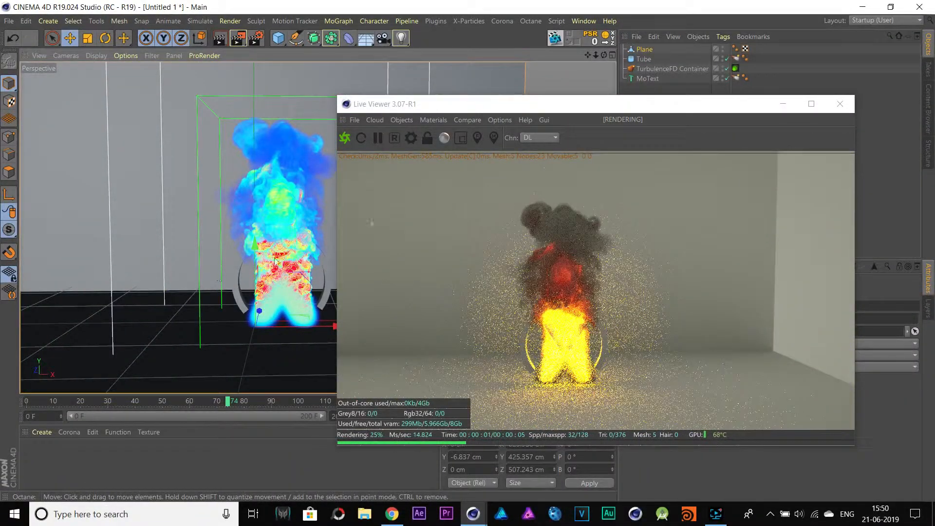
pyautogui.moveTo(475, 108); pyautogui.dragTo(198, 81)
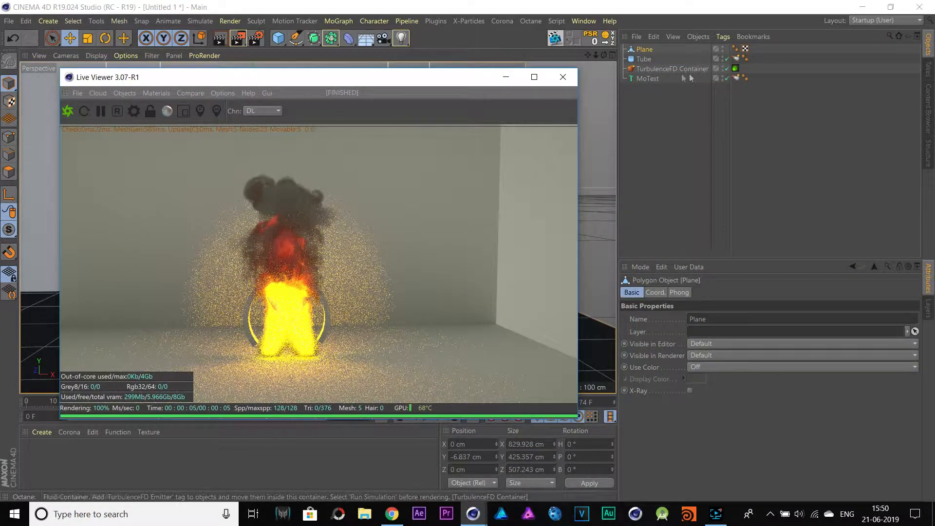
# In the volume medium of the container's Octane tag, set the density to about 79.2 and the volume step length to about 0.064.
pyautogui.click(735, 68)
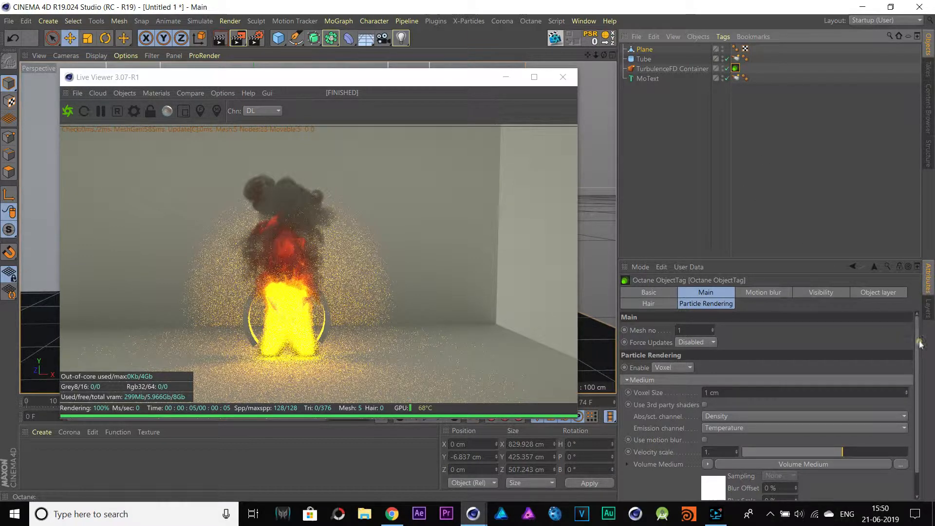
pyautogui.moveTo(919, 342); pyautogui.dragTo(927, 436)
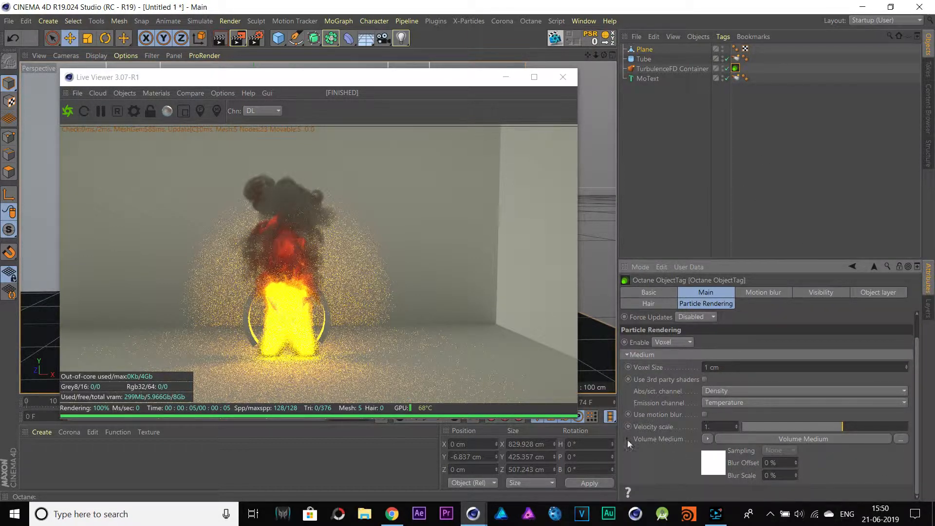
pyautogui.click(742, 440)
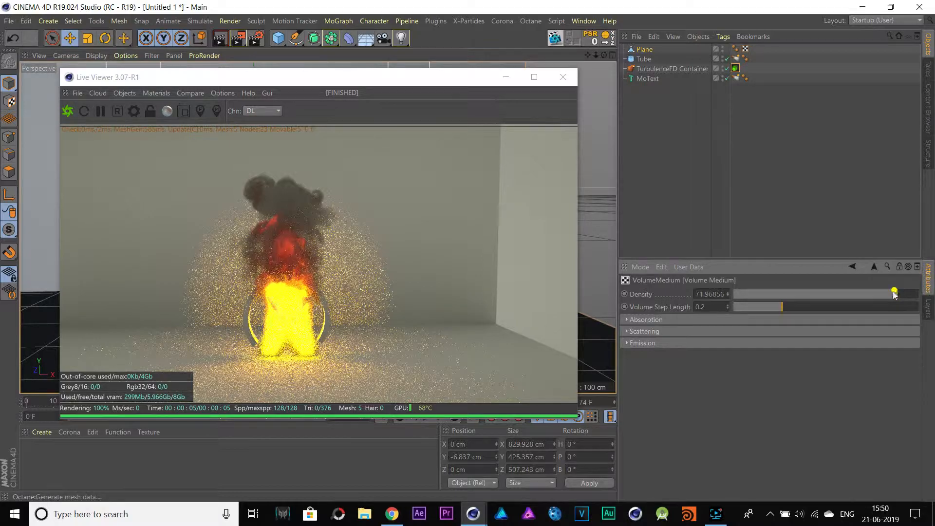
pyautogui.moveTo(872, 297); pyautogui.dragTo(809, 298)
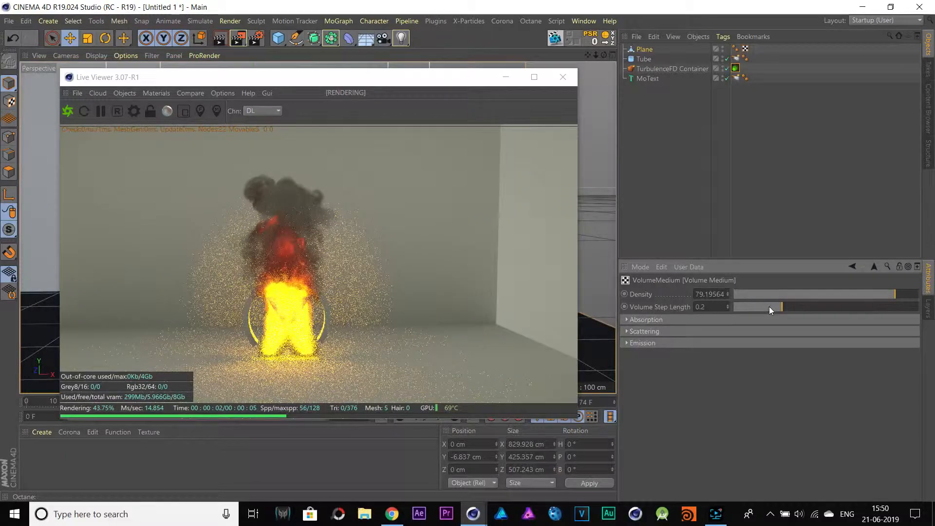
pyautogui.moveTo(787, 307); pyautogui.dragTo(841, 311)
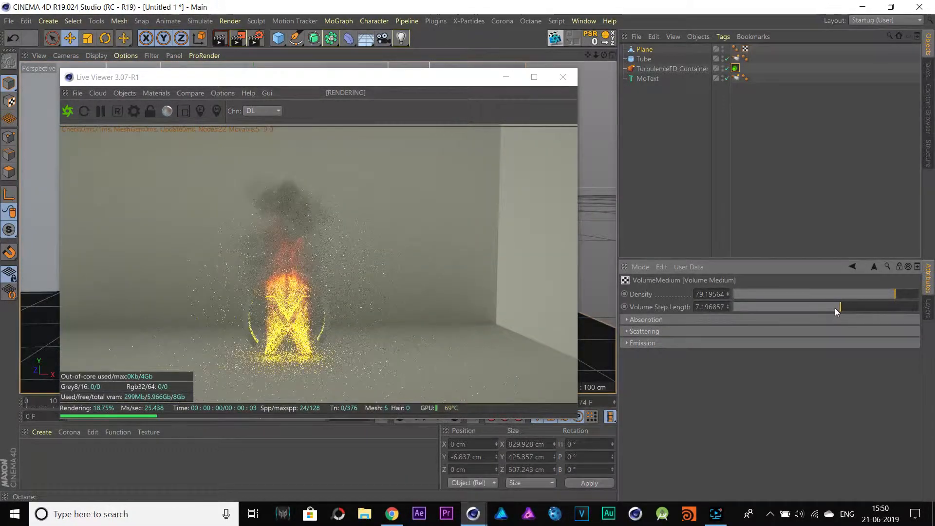
pyautogui.moveTo(838, 308); pyautogui.dragTo(770, 308)
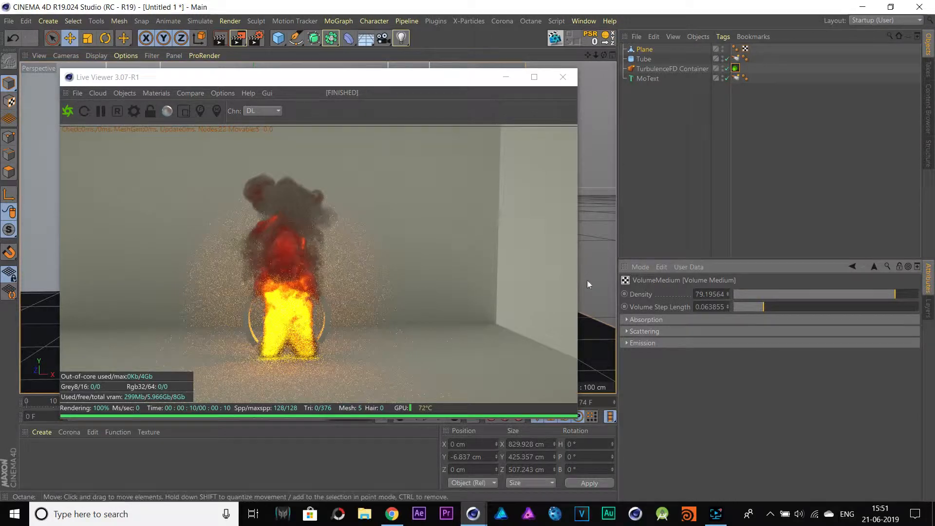
# Recolor the emission ramp's volume gradient with a cyan start knot and a violet end knot.
pyautogui.click(627, 320)
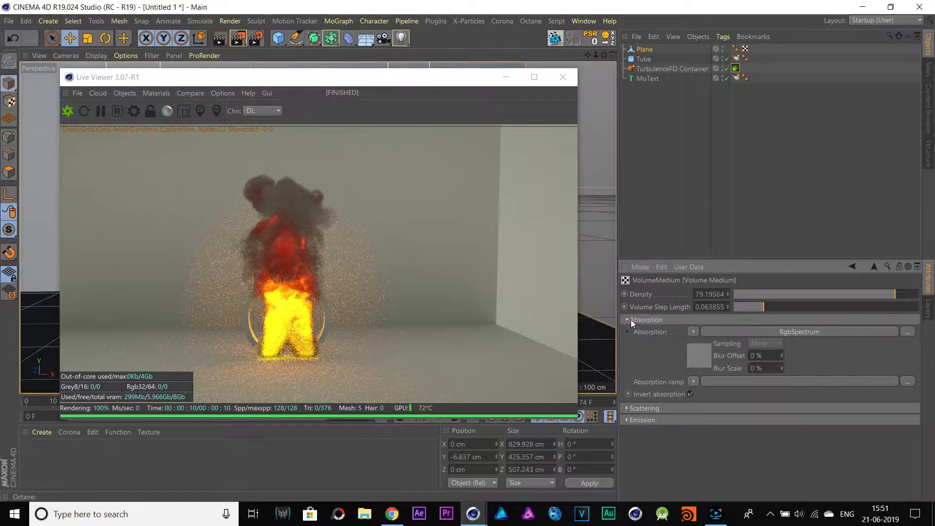
pyautogui.click(629, 320)
pyautogui.click(627, 343)
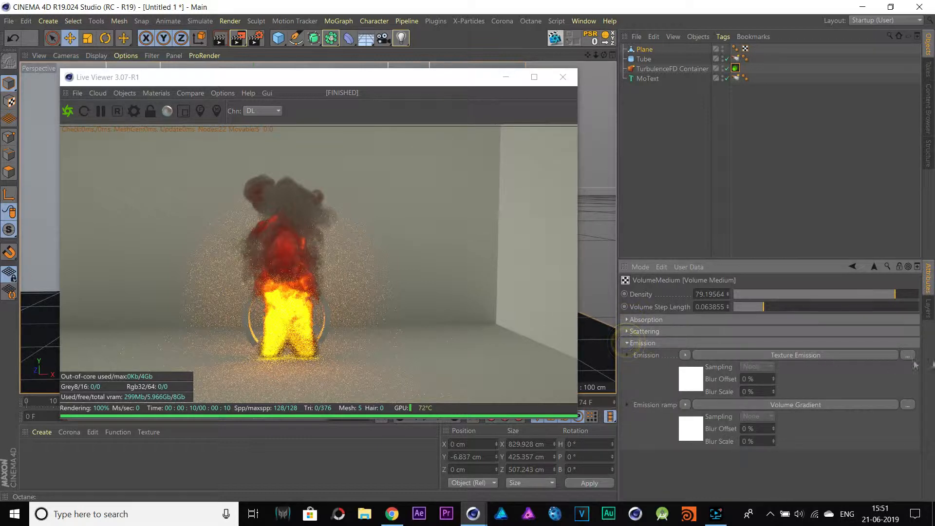
pyautogui.click(697, 433)
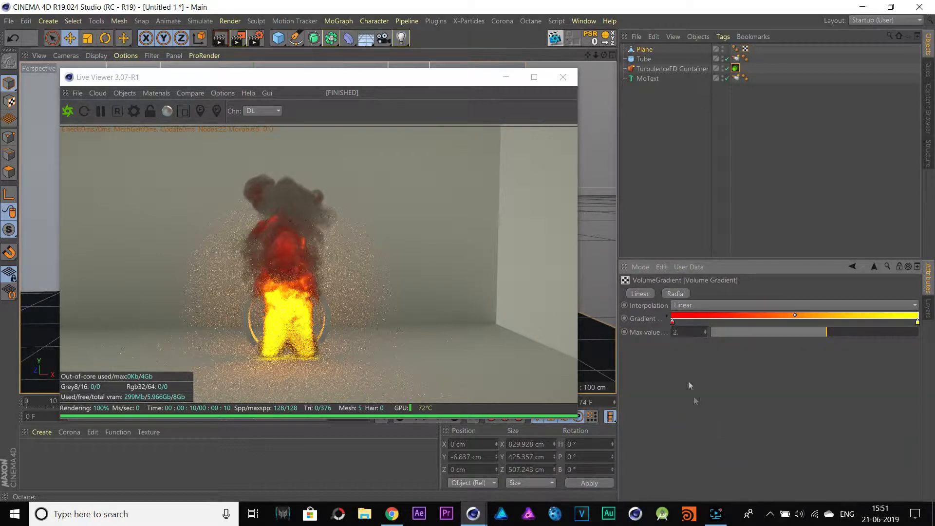
pyautogui.doubleClick(672, 322)
pyautogui.moveTo(663, 318); pyautogui.dragTo(700, 322)
pyautogui.click(654, 364)
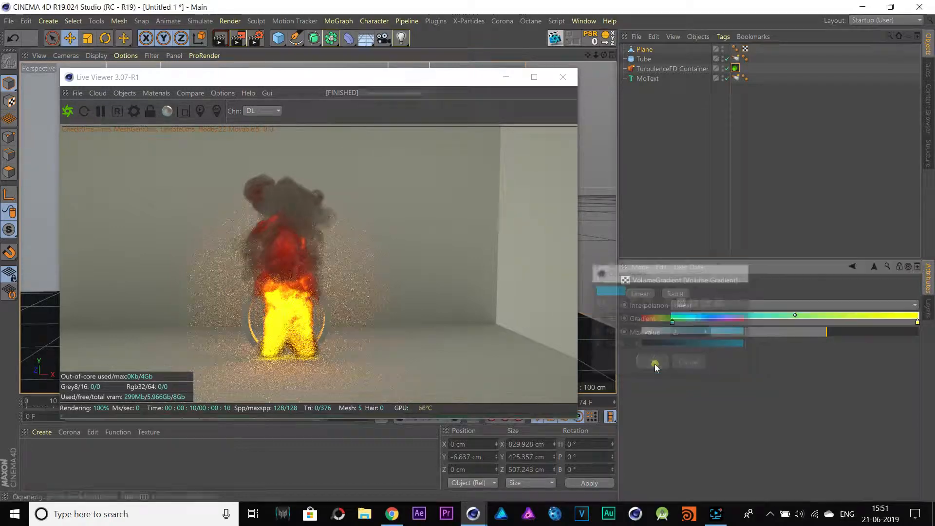
pyautogui.doubleClick(917, 321)
pyautogui.click(915, 319)
pyautogui.click(841, 361)
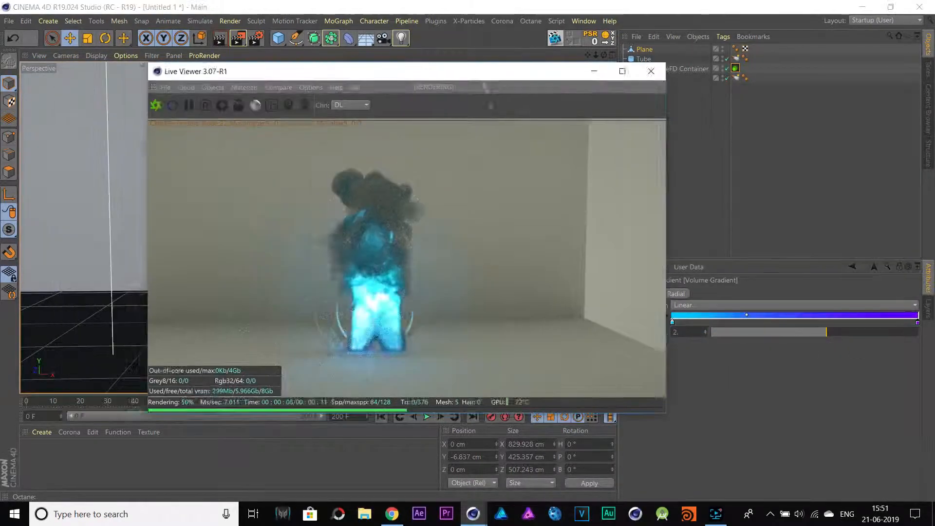
pyautogui.moveTo(483, 77); pyautogui.dragTo(399, 73)
# Set the power of the volume medium's texture emission to about 0.34.
pyautogui.click(851, 267)
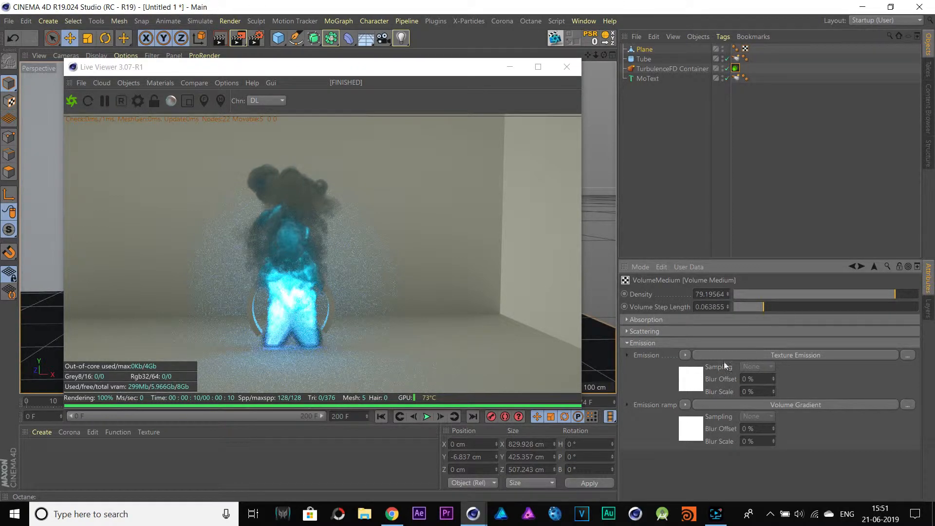
pyautogui.click(694, 382)
pyautogui.moveTo(837, 346); pyautogui.dragTo(829, 346)
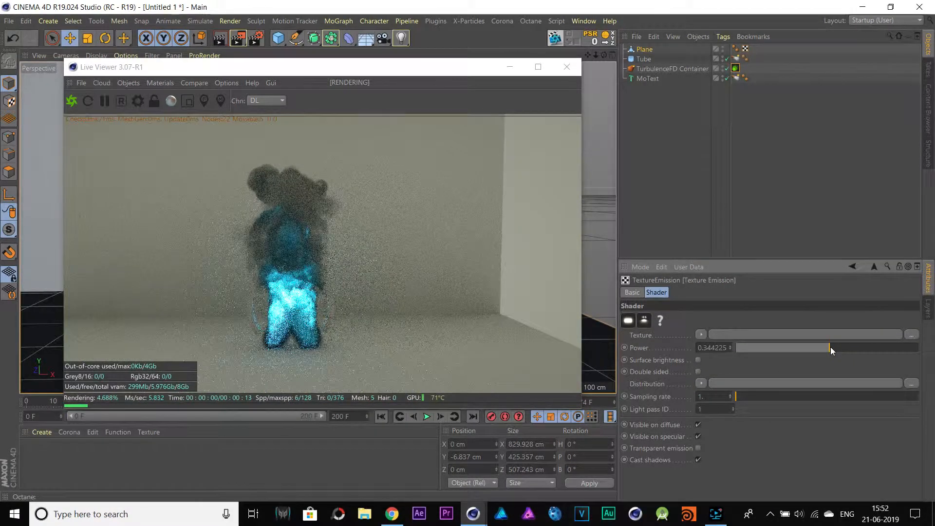
pyautogui.click(851, 266)
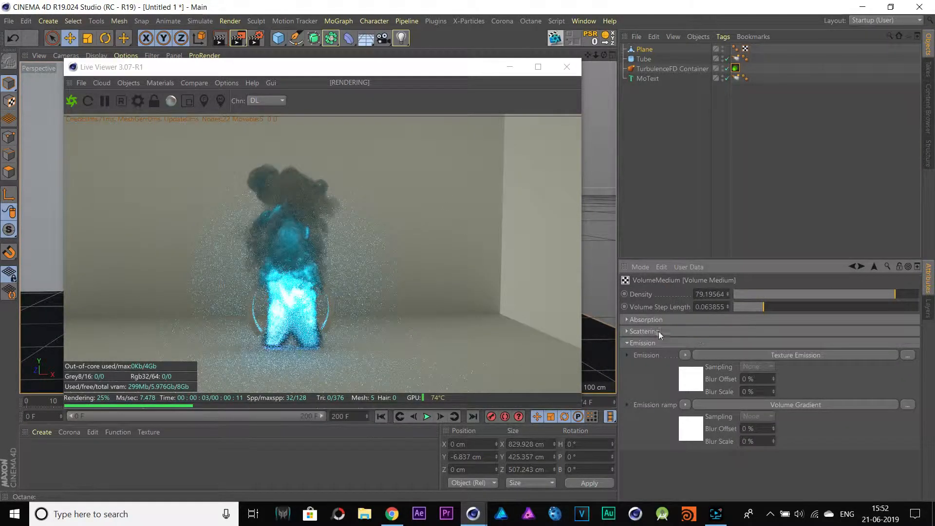
# Set the volume medium's absorption color to a bright blue with hue 197°, saturation 100% and value 100%.
pyautogui.click(622, 319)
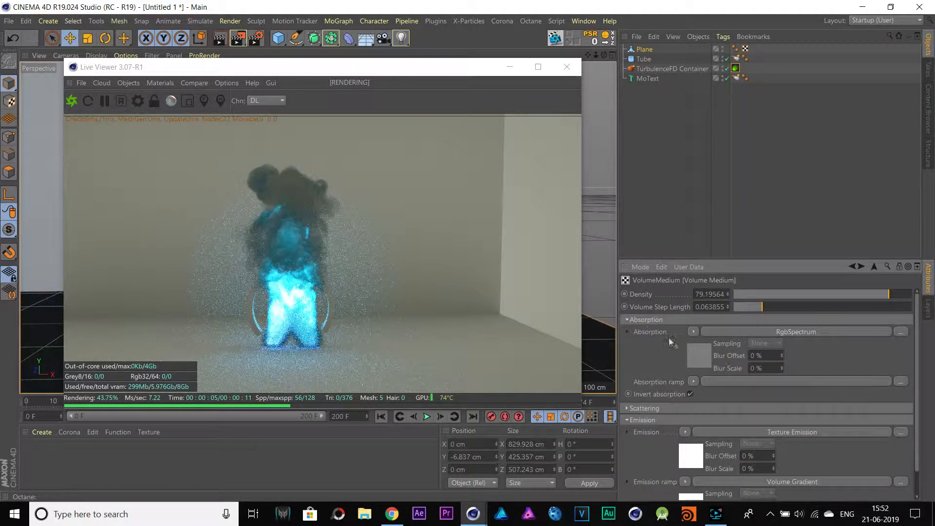
pyautogui.click(700, 357)
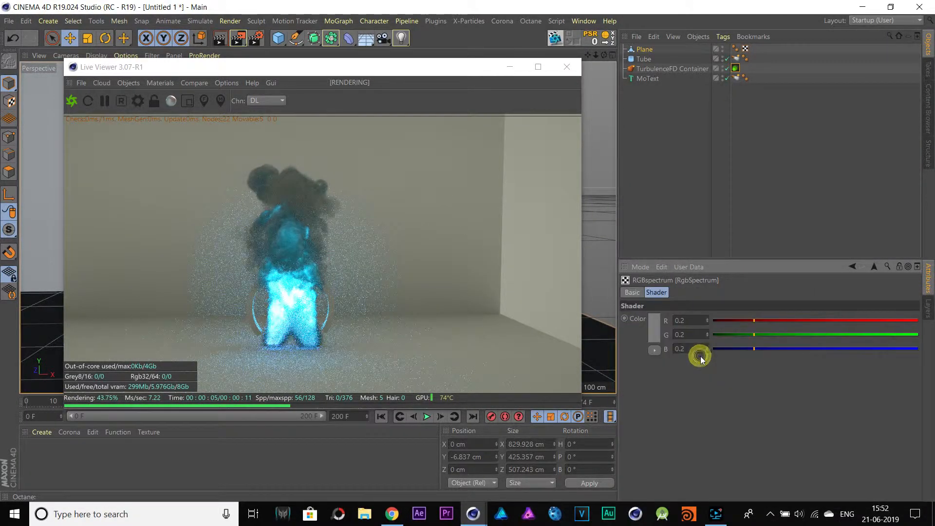
pyautogui.click(654, 331)
pyautogui.moveTo(682, 330); pyautogui.dragTo(727, 358)
pyautogui.click(682, 327)
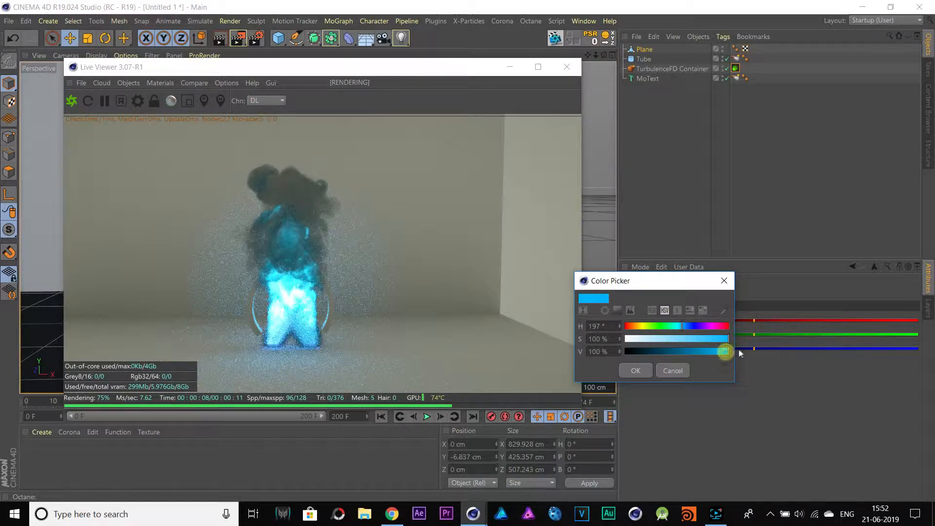
pyautogui.click(635, 370)
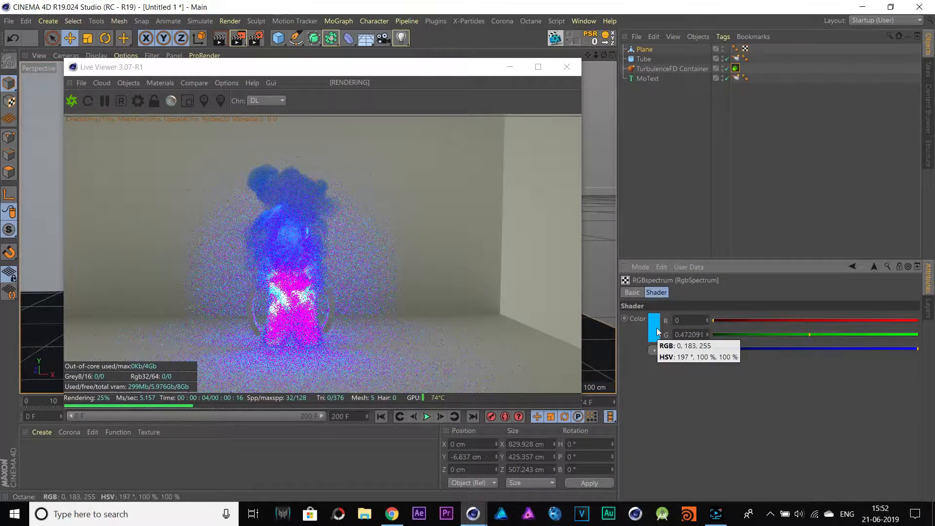
# Shift the absorption RgbSpectrum color to a lighter cyan, with green about 0.66 and blue 1.
pyautogui.click(852, 267)
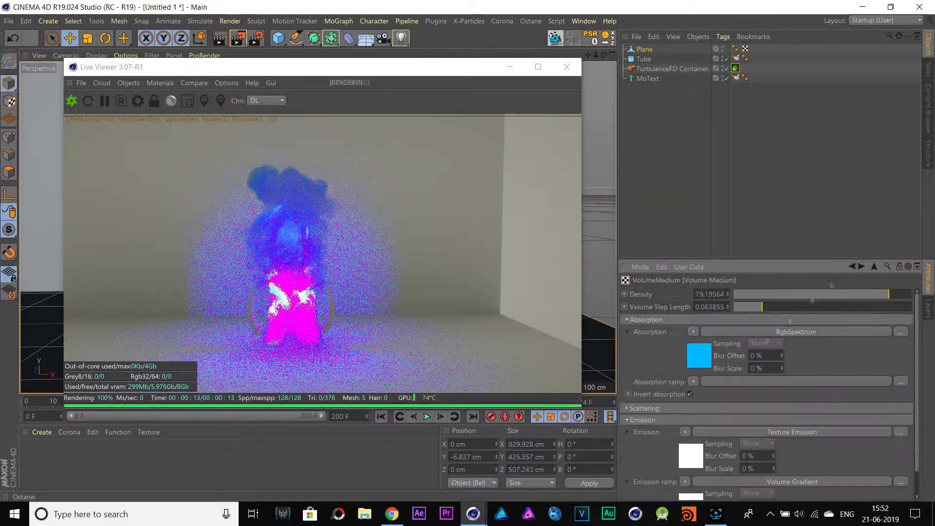
pyautogui.click(795, 332)
pyautogui.click(654, 327)
pyautogui.click(636, 365)
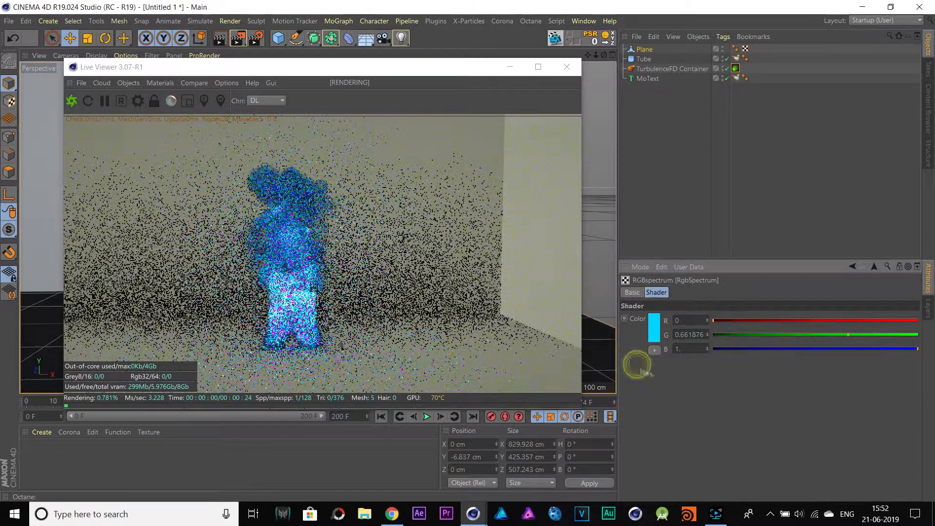
pyautogui.click(852, 267)
# Recolor the end knot of the emission ramp's volume gradient to blue and restart the Live Viewer render.
pyautogui.click(689, 479)
pyautogui.doubleClick(918, 322)
pyautogui.click(835, 361)
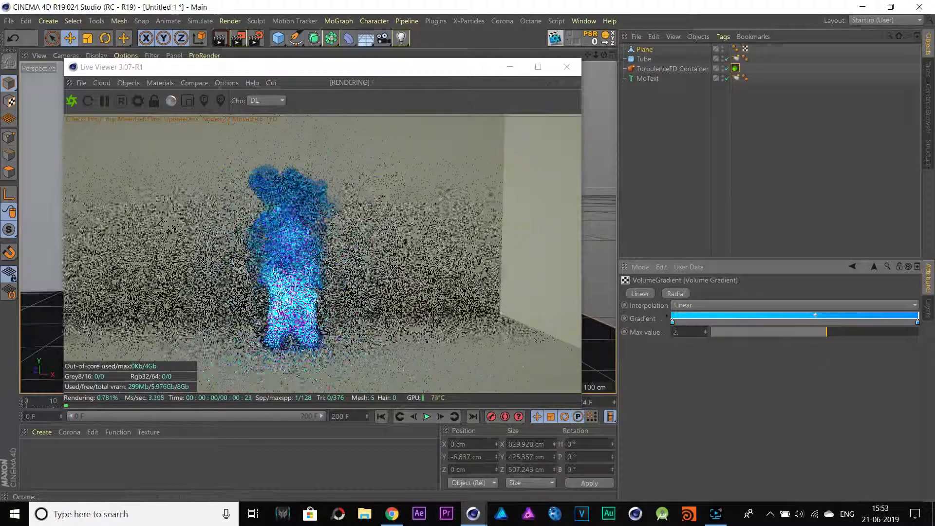
pyautogui.click(71, 101)
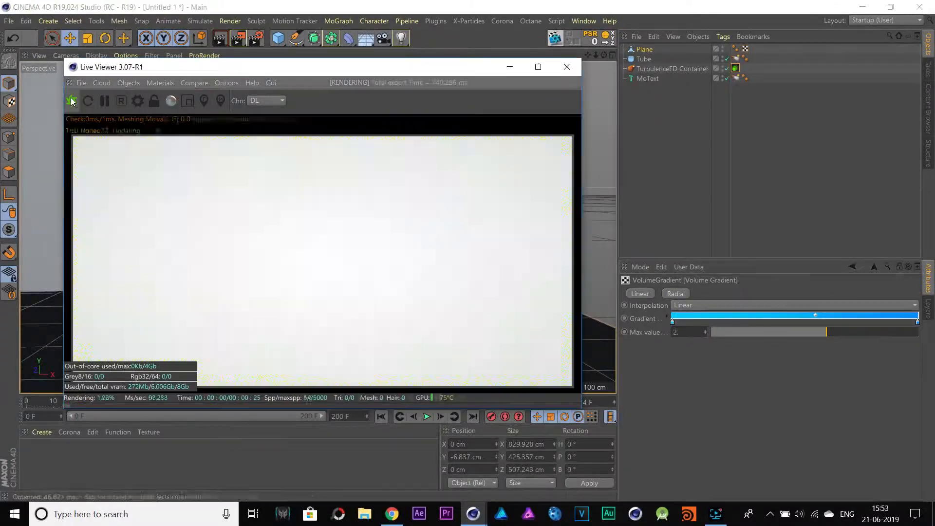
# Adjust the absorption color's hue to a cyan of about 186° and return to the volume medium.
pyautogui.click(852, 267)
pyautogui.click(698, 354)
pyautogui.click(655, 325)
pyautogui.click(679, 326)
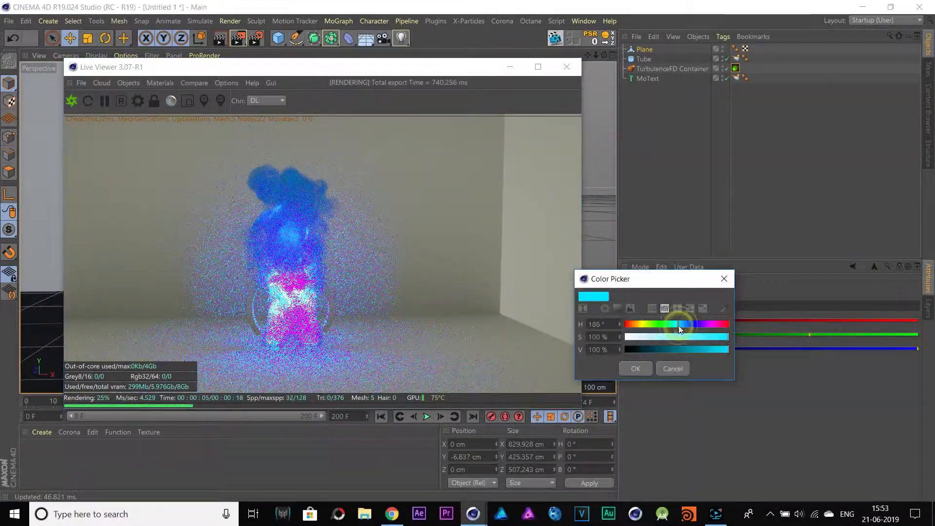
pyautogui.click(636, 369)
pyautogui.click(852, 267)
# Set the volume step length to about 0.08 and return to the particle rendering settings of the Octane tag.
pyautogui.moveTo(759, 306); pyautogui.dragTo(767, 309)
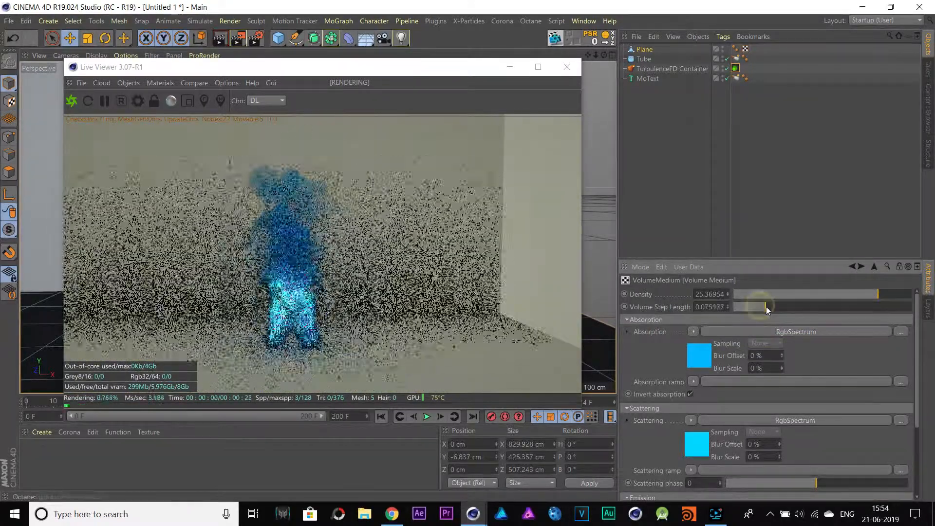
pyautogui.moveTo(421, 69); pyautogui.dragTo(441, 57)
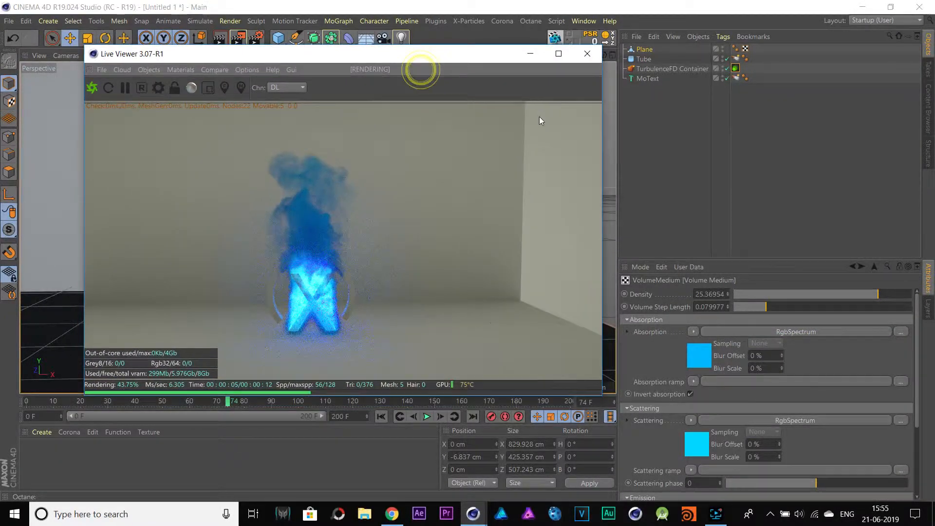
pyautogui.click(852, 266)
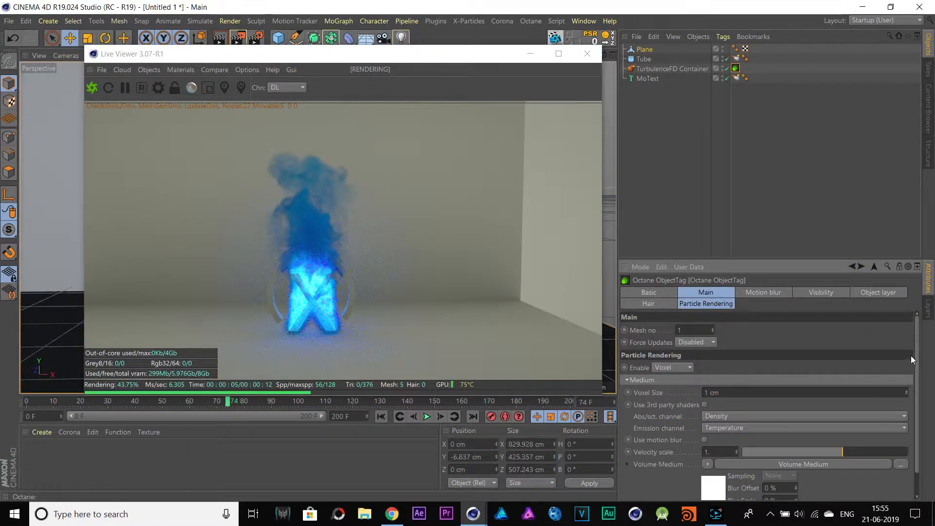
pyautogui.scroll(-2, 912, 356)
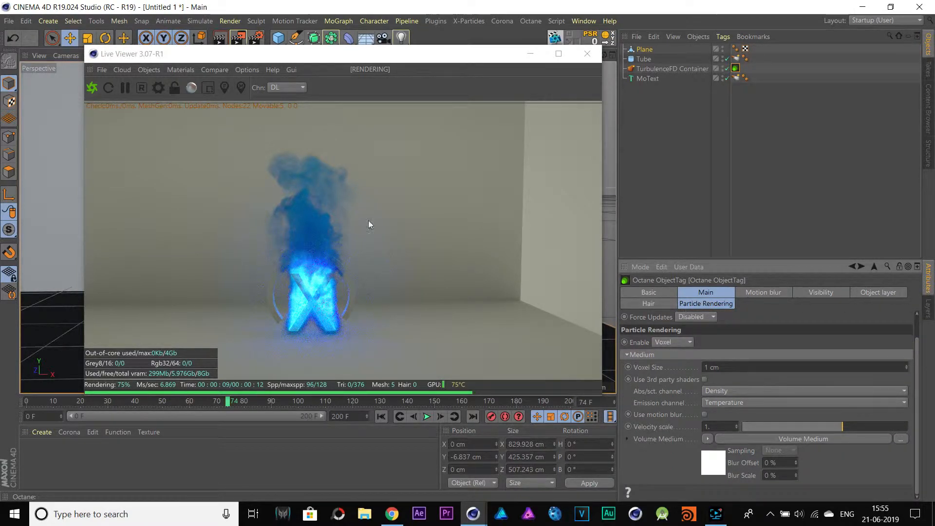
# Create an Octane diffuse material and assign it to the MoText object.
pyautogui.moveTo(363, 63); pyautogui.dragTo(561, 53)
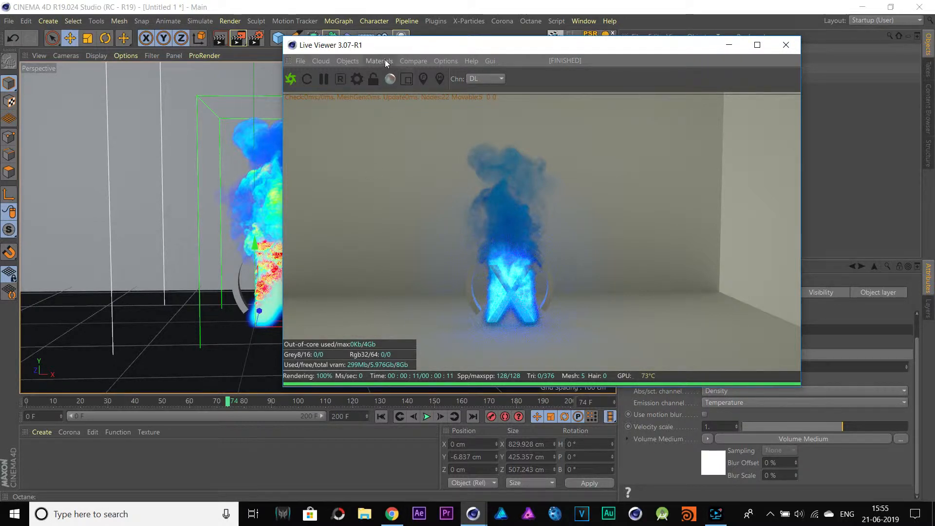
pyautogui.click(347, 62)
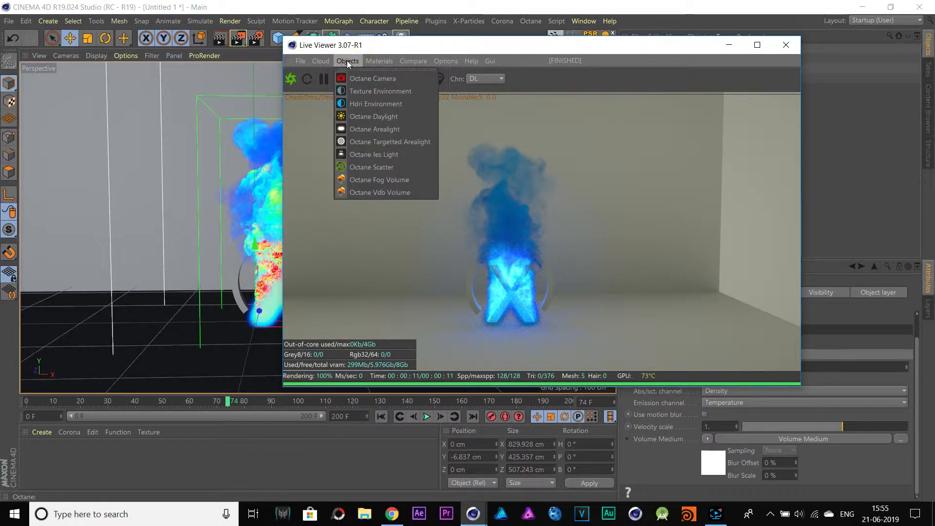
pyautogui.moveTo(390, 60)
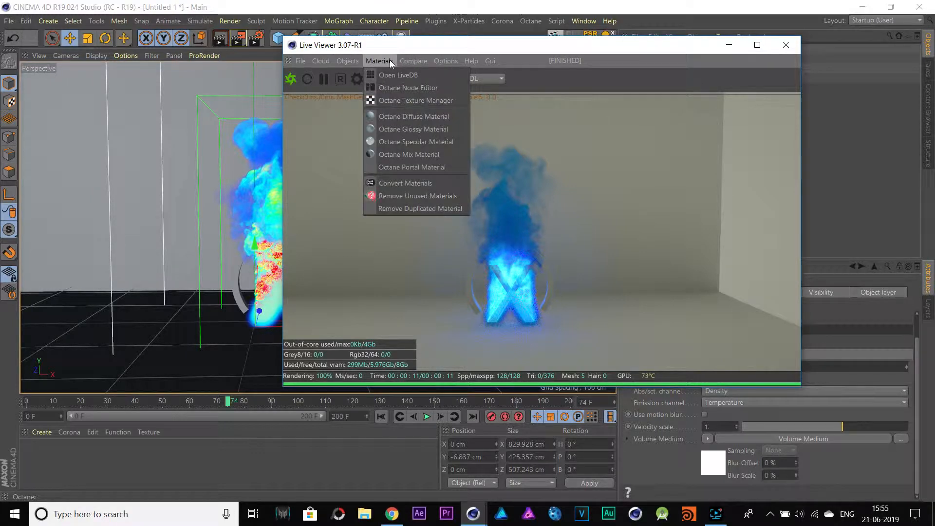
pyautogui.click(408, 118)
pyautogui.moveTo(422, 45); pyautogui.dragTo(476, 218)
pyautogui.moveTo(34, 457); pyautogui.dragTo(596, 138)
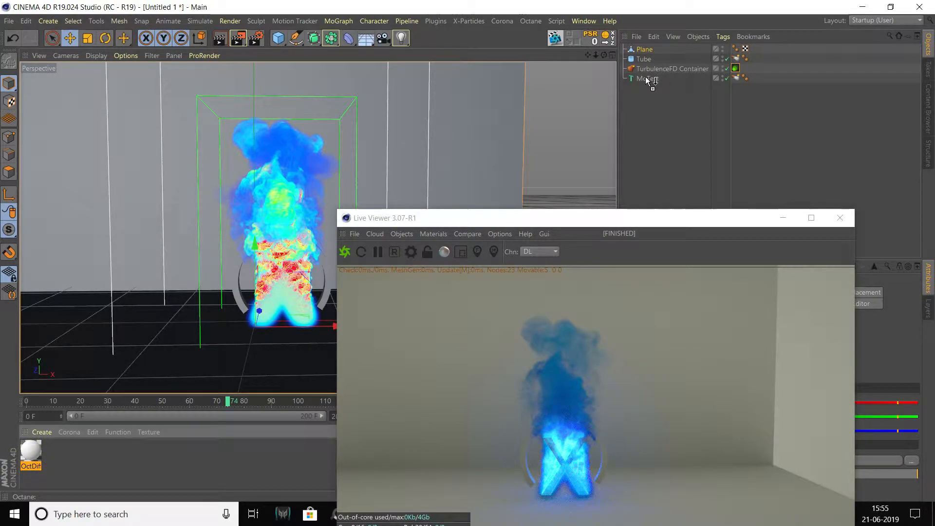
pyautogui.moveTo(647, 80); pyautogui.dragTo(648, 79)
# Open the new diffuse material for editing and add a blackbody emission to its emission channel.
pyautogui.click(614, 217)
pyautogui.moveTo(614, 217); pyautogui.dragTo(584, 104)
pyautogui.doubleClick(31, 451)
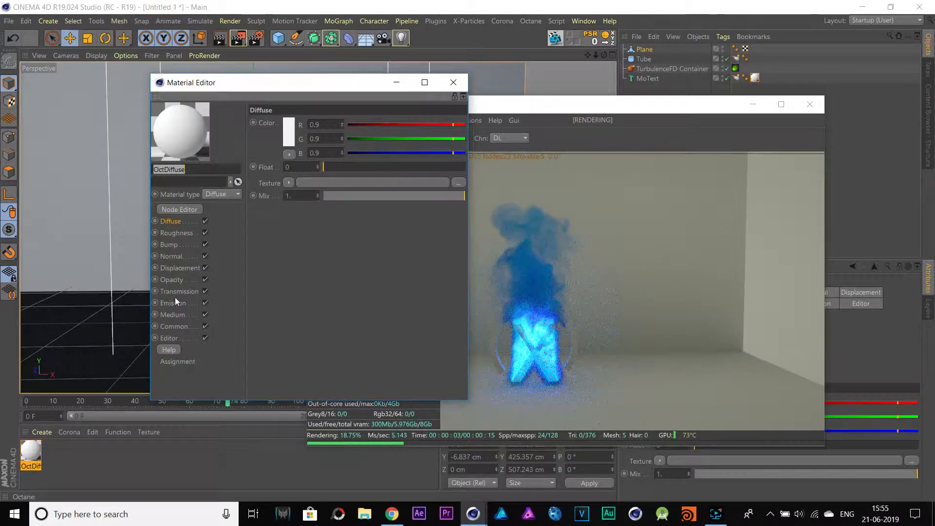
pyautogui.click(173, 303)
pyautogui.click(286, 125)
pyautogui.moveTo(334, 82); pyautogui.dragTo(289, 80)
pyautogui.click(248, 163)
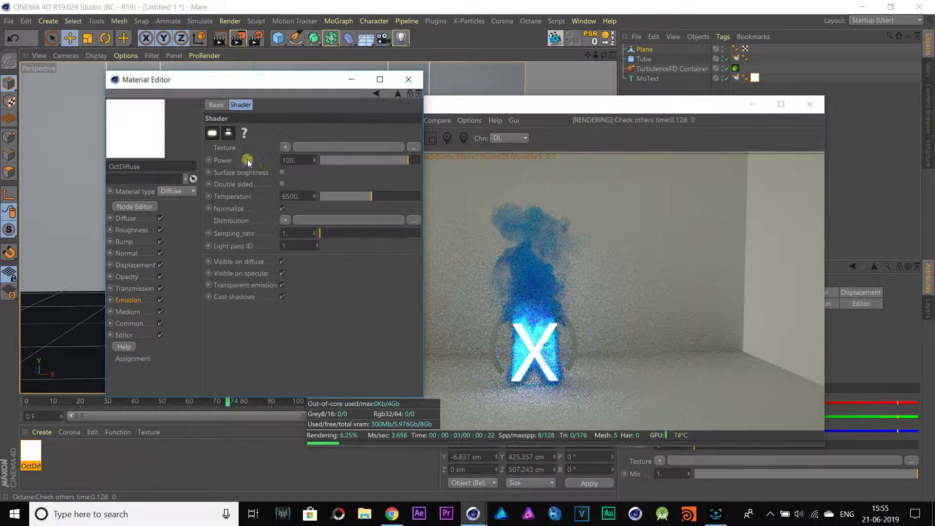
# Enable surface brightness for the material's emission and lower its power to about 15.27.
pyautogui.click(282, 172)
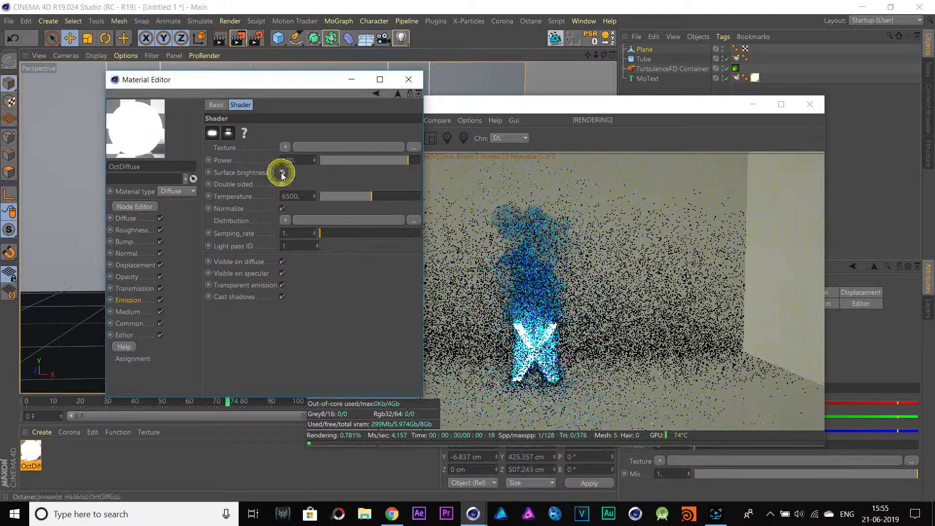
pyautogui.click(393, 161)
pyautogui.click(396, 161)
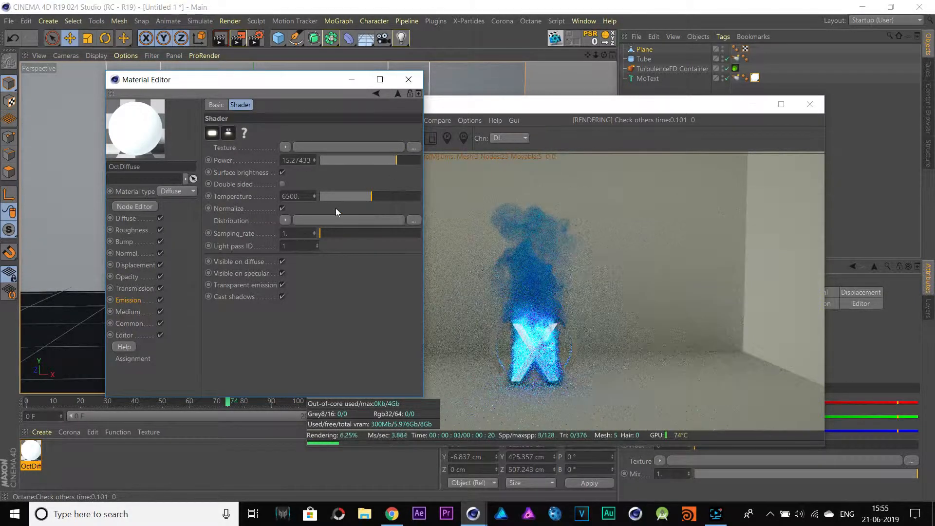
# Load a Noise shader as the emission texture and wrap it in a Colorizer.
pyautogui.click(285, 148)
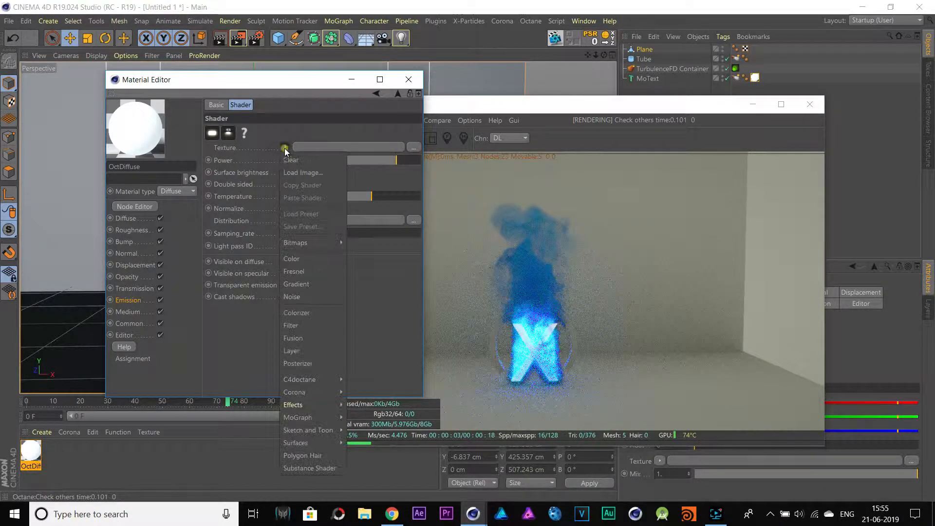
pyautogui.click(296, 296)
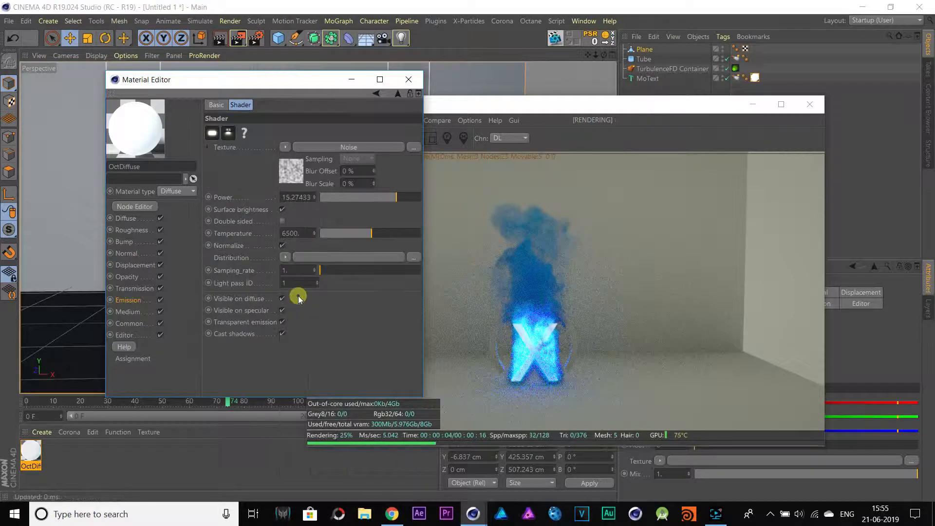
pyautogui.click(285, 147)
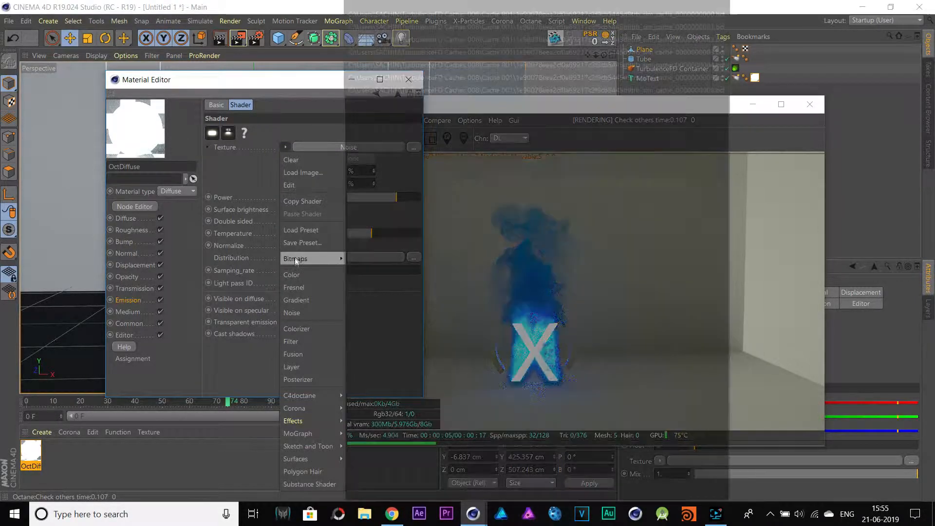
pyautogui.click(298, 329)
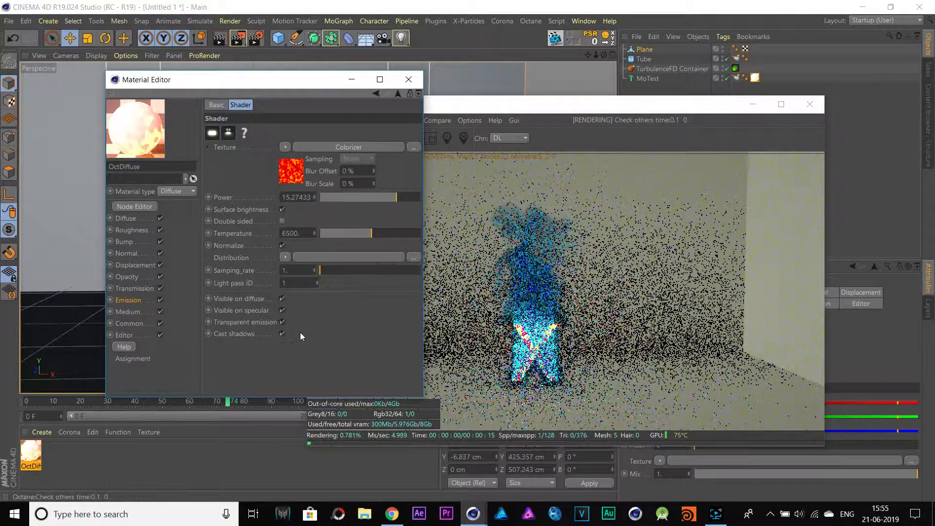
# Recolor the Colorizer gradient with a cyan middle knot of hue 193° and a blue end knot of hue 214°.
pyautogui.click(294, 168)
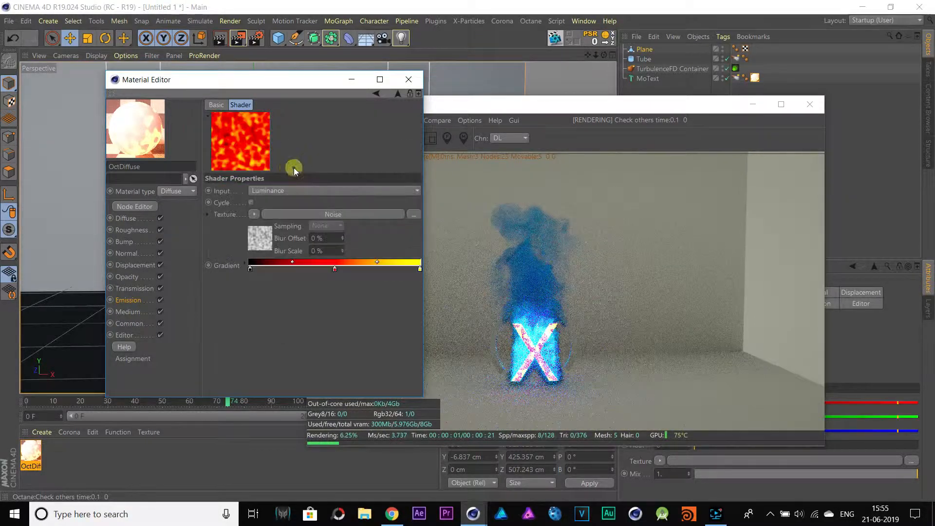
pyautogui.doubleClick(333, 270)
pyautogui.click(359, 268)
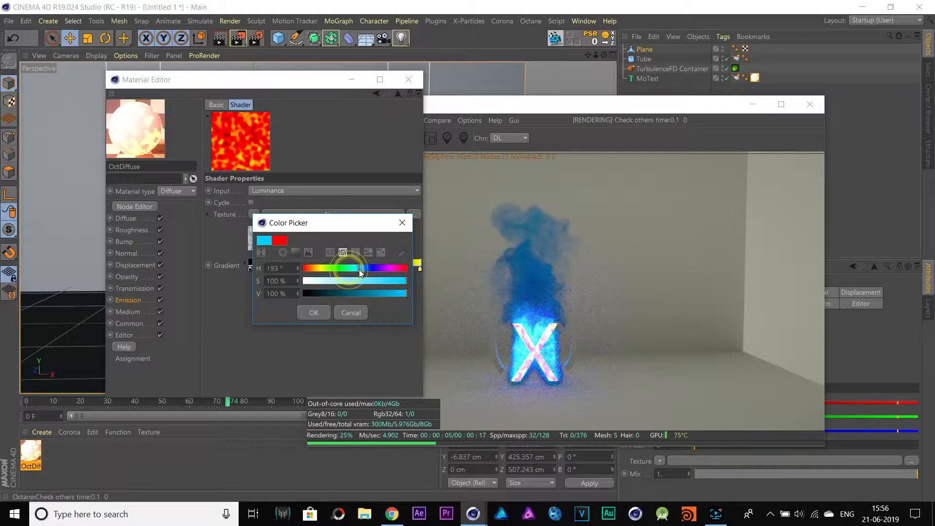
pyautogui.click(314, 310)
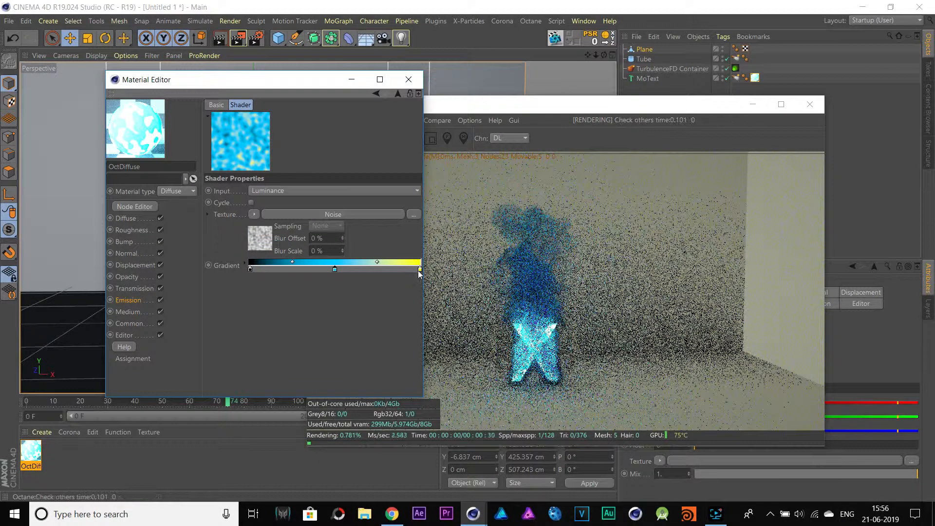
pyautogui.doubleClick(419, 269)
pyautogui.moveTo(439, 269); pyautogui.dragTo(451, 269)
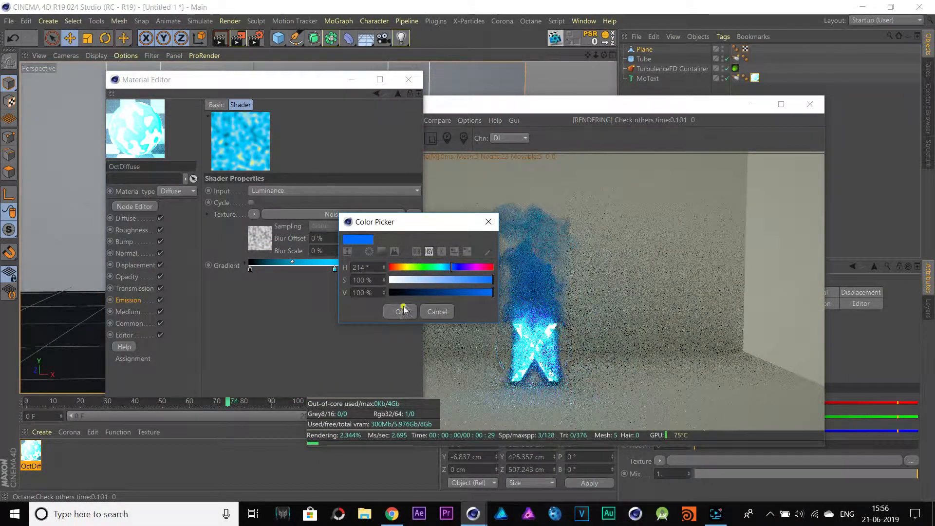
pyautogui.click(402, 311)
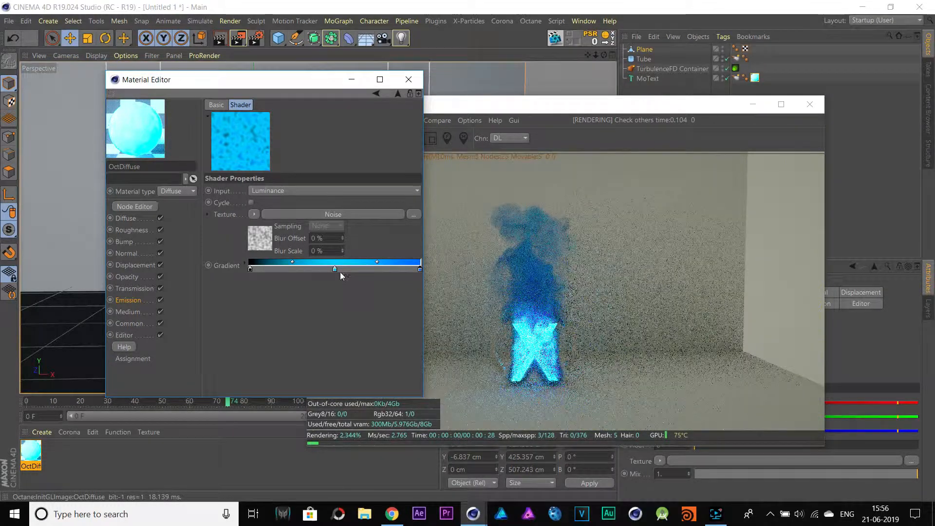
# Change the Colorizer's noise to Cell Noise with a low clip of 29% and return to the Colorizer.
pyautogui.click(267, 242)
pyautogui.click(410, 227)
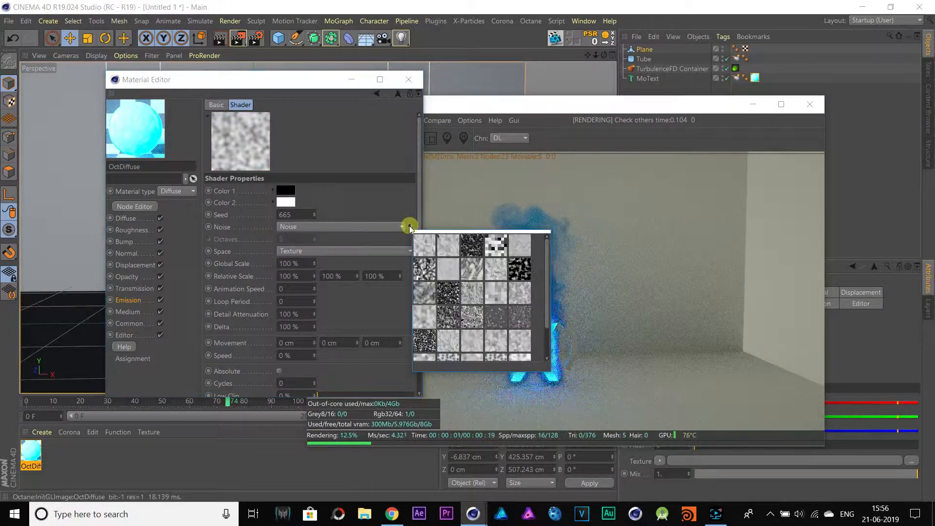
pyautogui.click(496, 245)
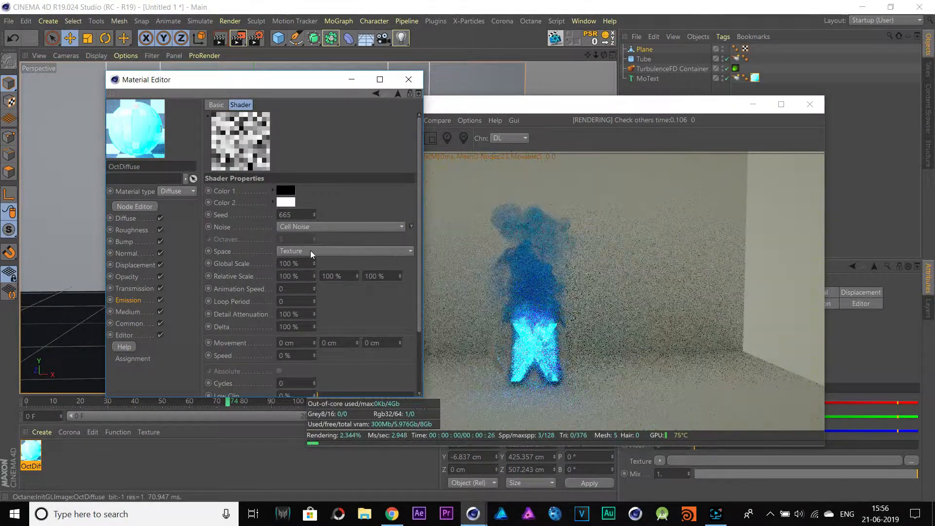
pyautogui.scroll(-4, 420, 358)
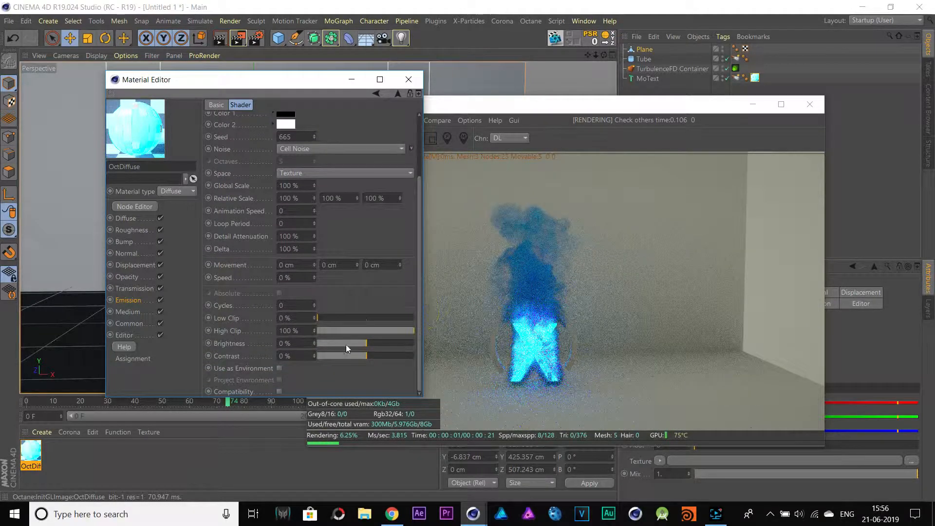
pyautogui.moveTo(331, 320); pyautogui.dragTo(346, 319)
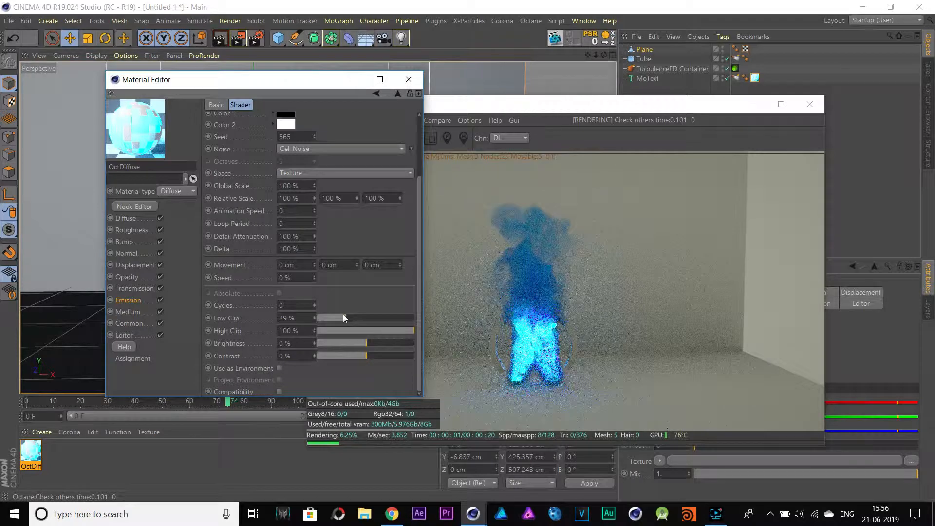
pyautogui.click(375, 93)
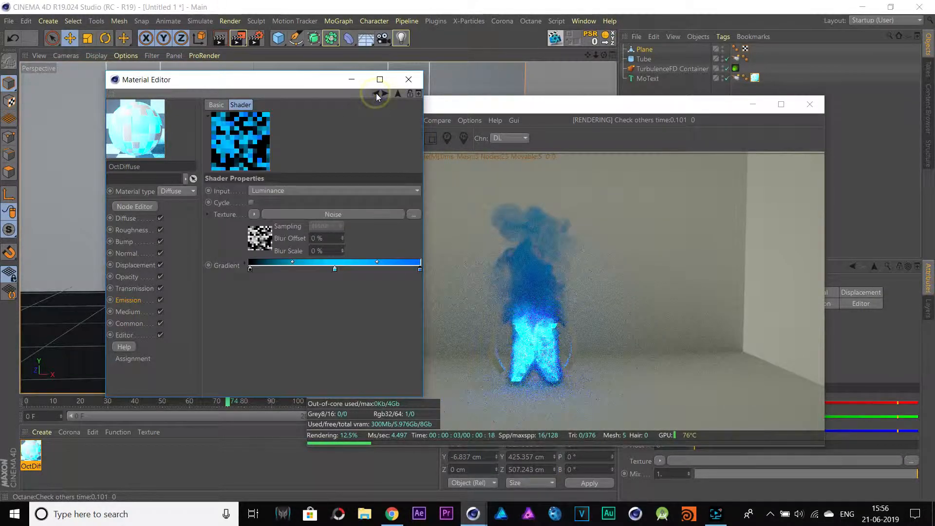
# Lower the texture emission power of the letter's material to about 1.68 and return to the Emission channel.
pyautogui.click(376, 93)
pyautogui.click(390, 197)
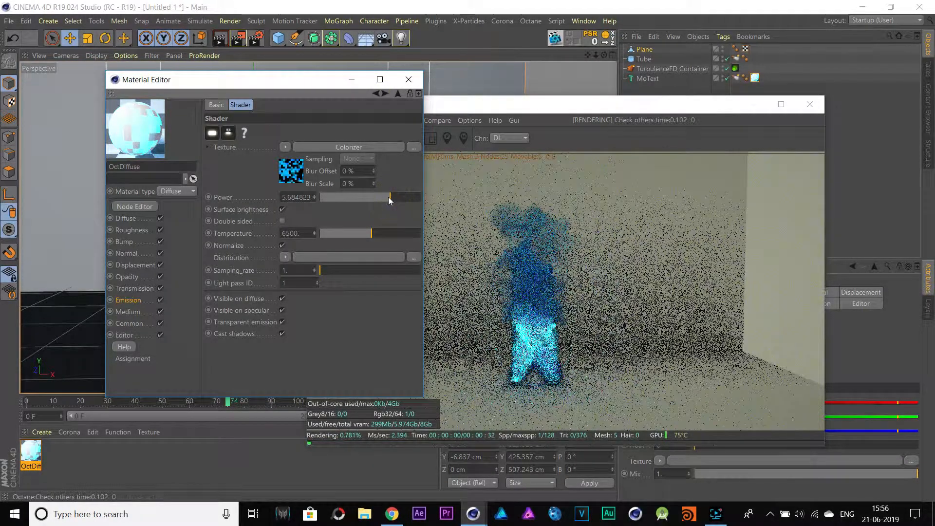
pyautogui.click(381, 196)
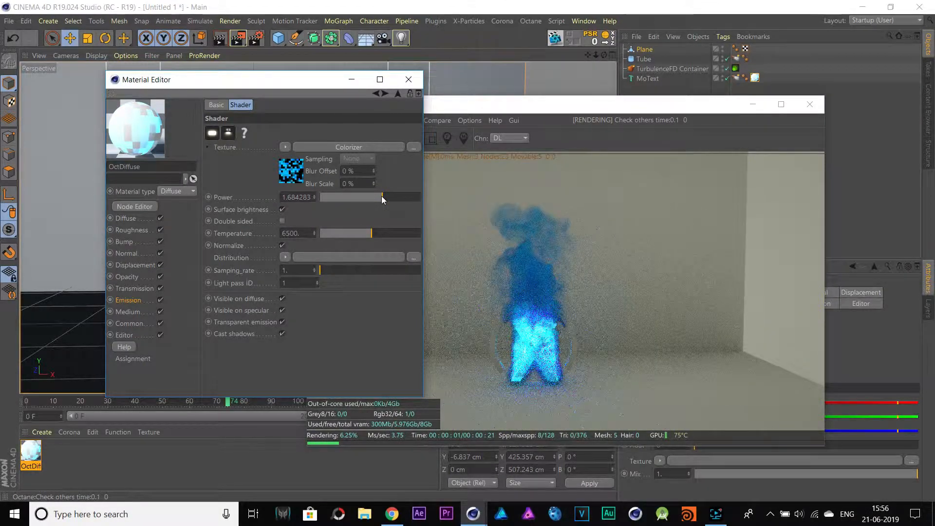
pyautogui.click(378, 95)
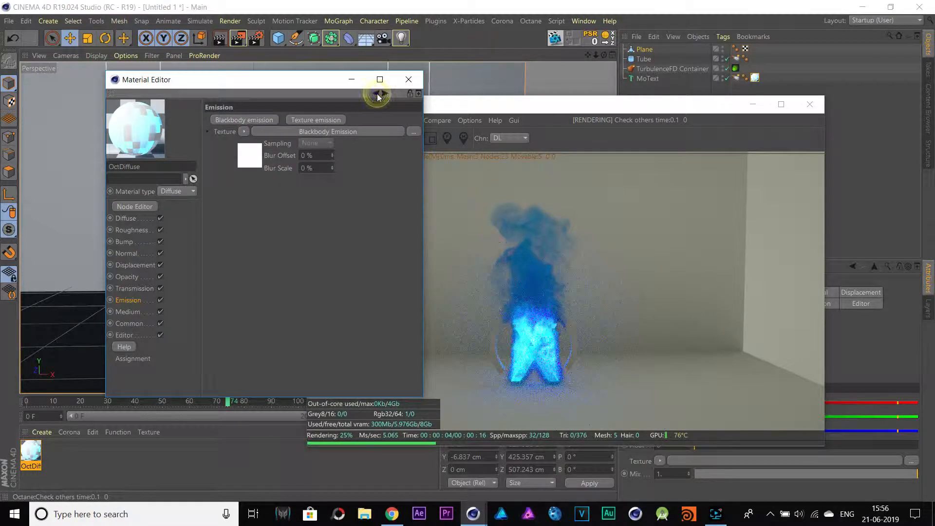
# Add displacement to the letter's material with a Noise shader as its texture.
pyautogui.click(133, 265)
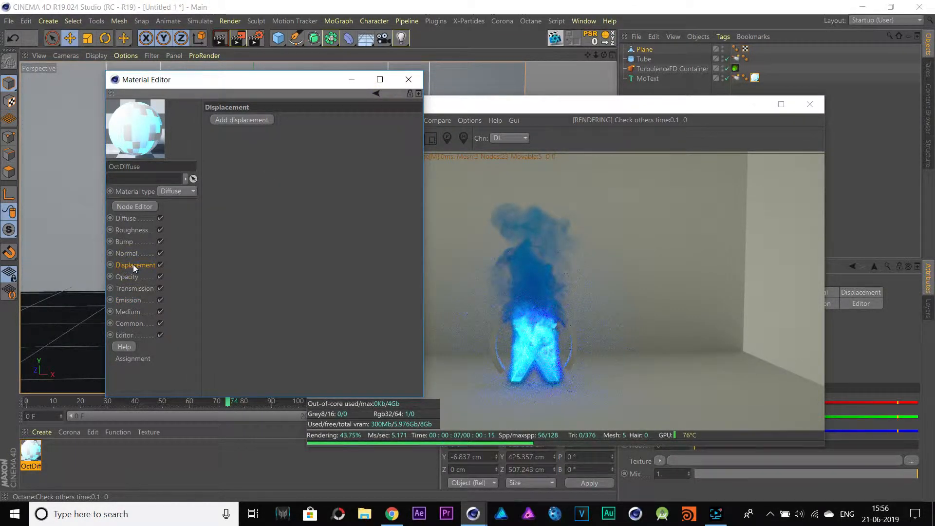
pyautogui.click(238, 124)
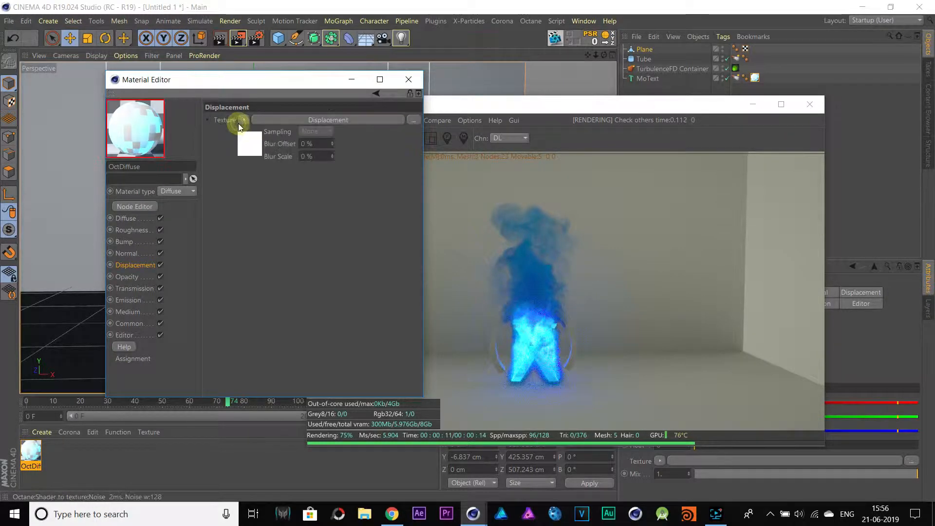
pyautogui.click(288, 120)
pyautogui.click(263, 132)
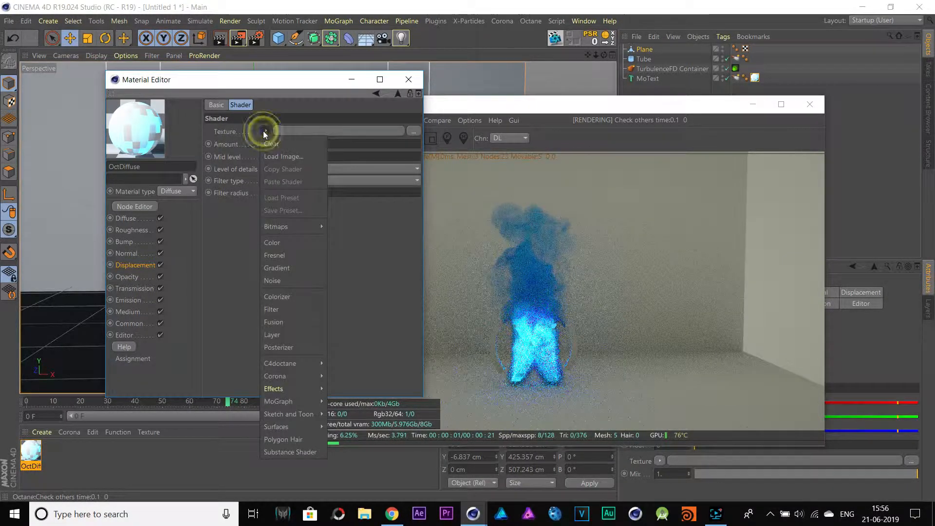
pyautogui.click(282, 281)
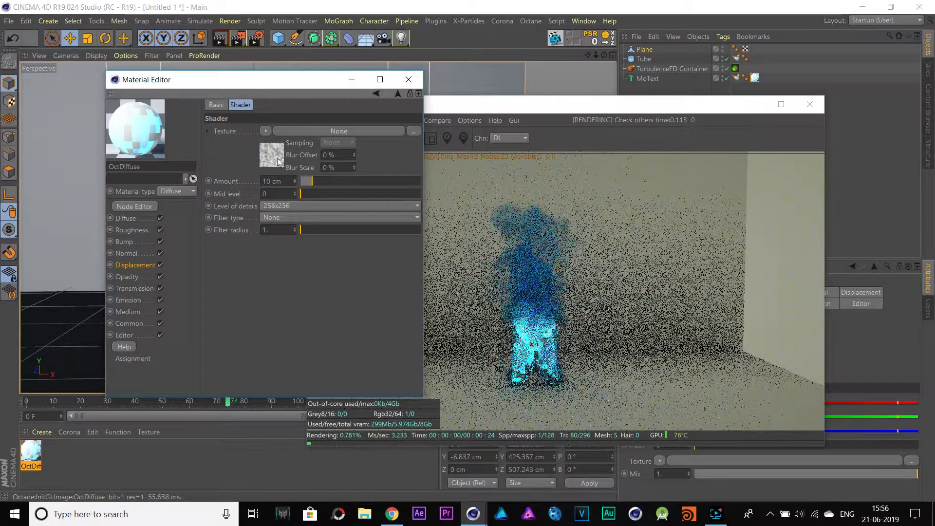
# Change the displacement noise type to Cell Noise and return to the displacement settings.
pyautogui.click(276, 159)
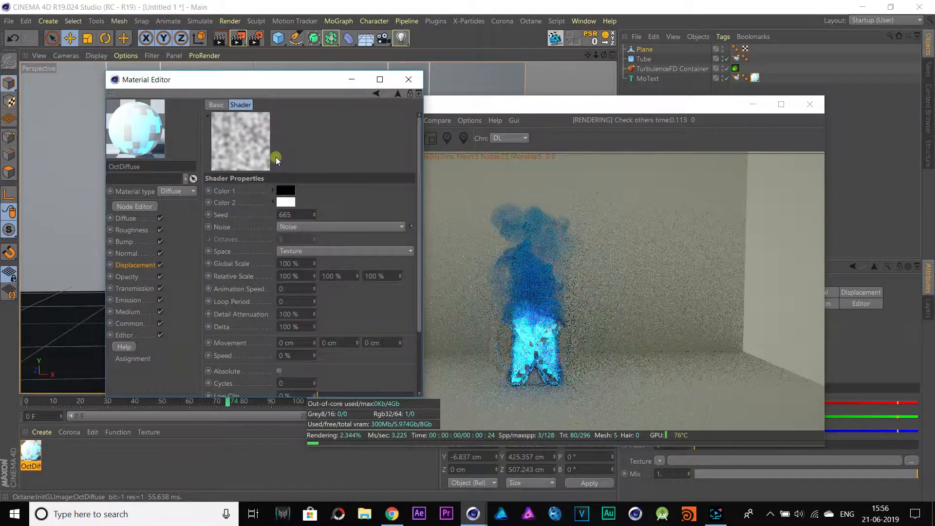
pyautogui.click(411, 227)
pyautogui.click(496, 249)
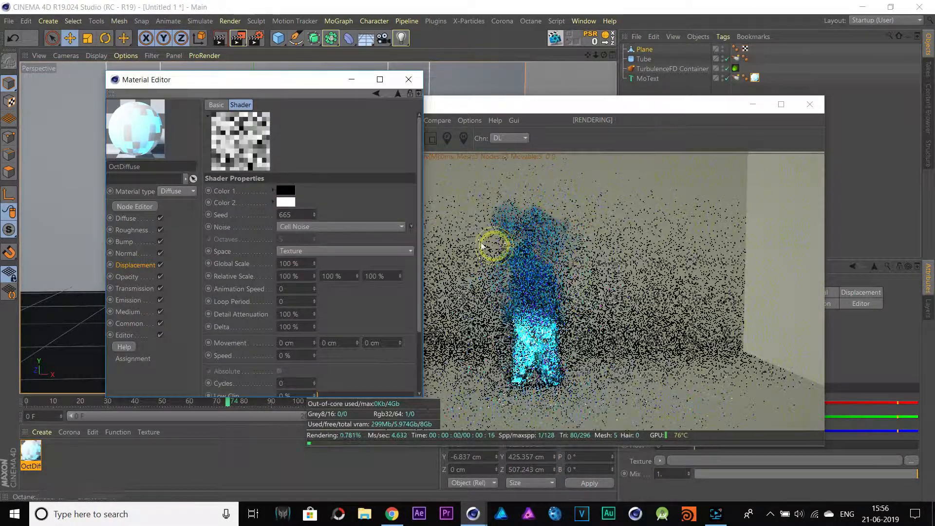
pyautogui.click(376, 98)
# Set the displacement amount to about 7.76 cm, mid level to about 0.2 and level of details to 2048x2048, then close the Material Editor.
pyautogui.moveTo(318, 192); pyautogui.dragTo(352, 192)
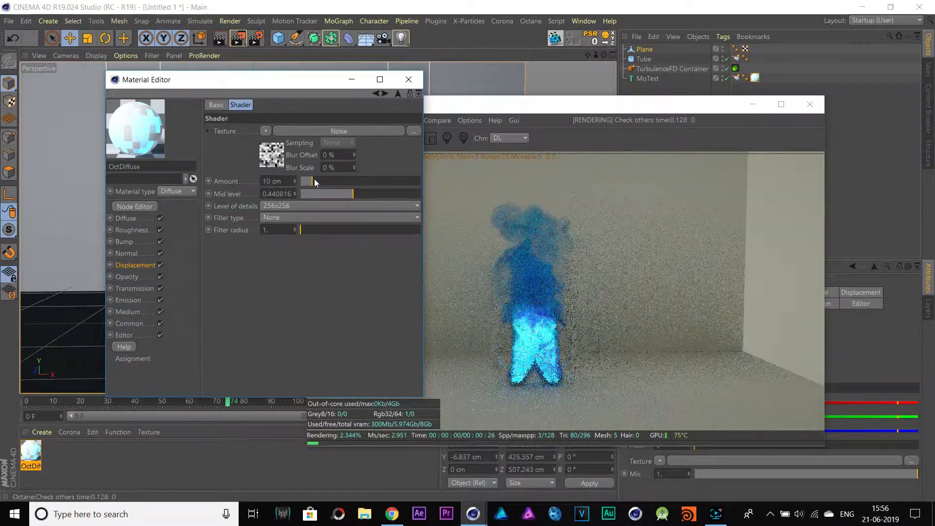
pyautogui.click(309, 180)
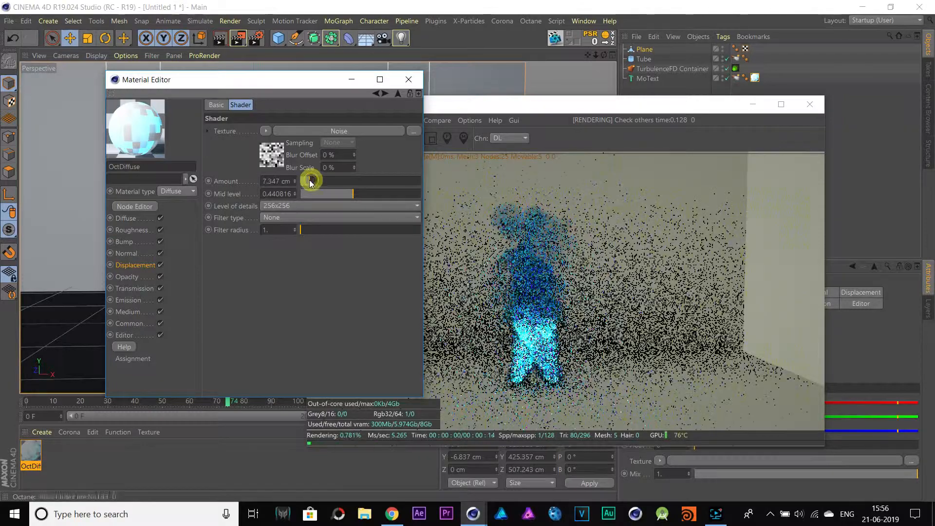
pyautogui.moveTo(317, 182)
pyautogui.mouseDown()
pyautogui.moveTo(333, 199)
pyautogui.moveTo(310, 181)
pyautogui.mouseUp()
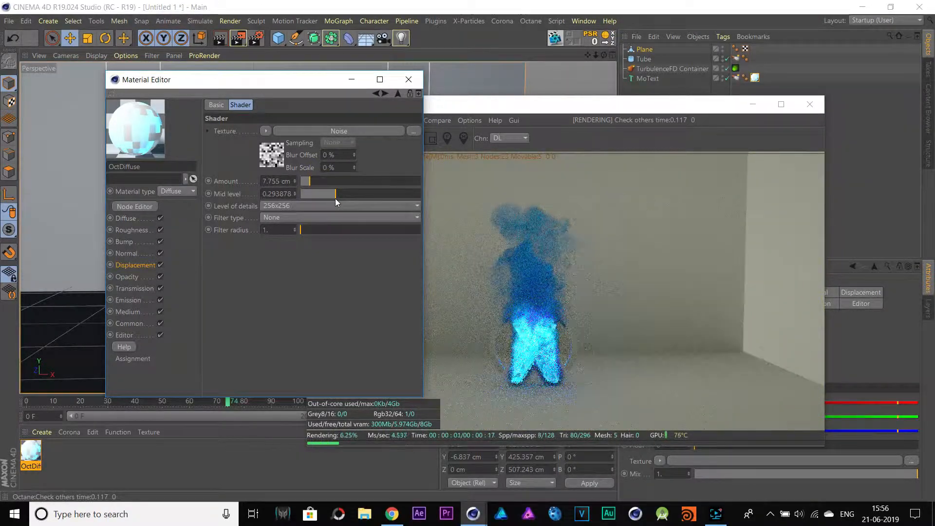
pyautogui.click(326, 194)
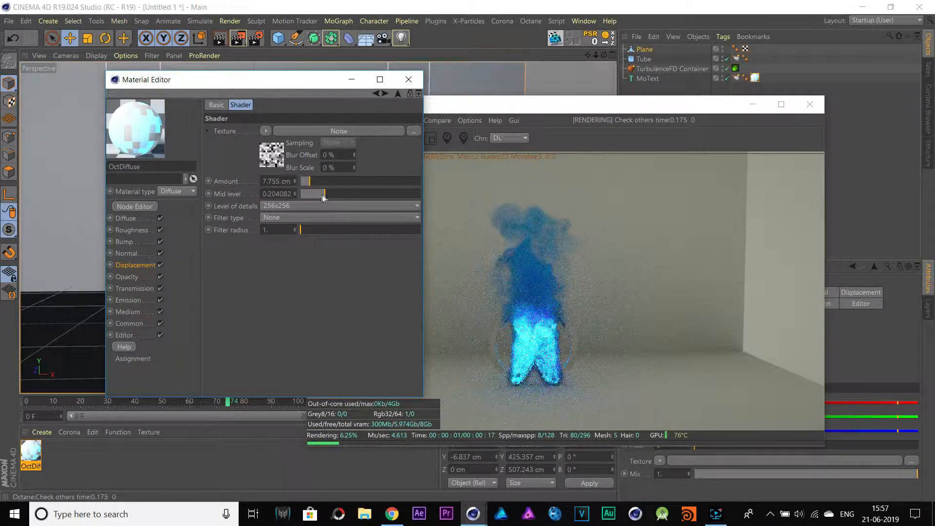
pyautogui.click(303, 205)
pyautogui.click(288, 254)
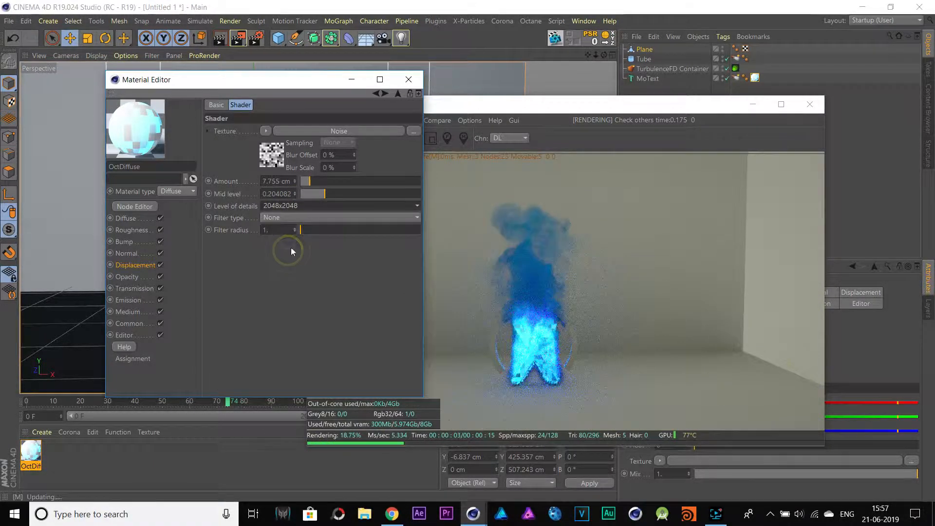
pyautogui.click(408, 79)
# Select the MoText and examine the displaced glowing letter from several angles and closer up in the live render.
pyautogui.moveTo(433, 108); pyautogui.dragTo(498, 205)
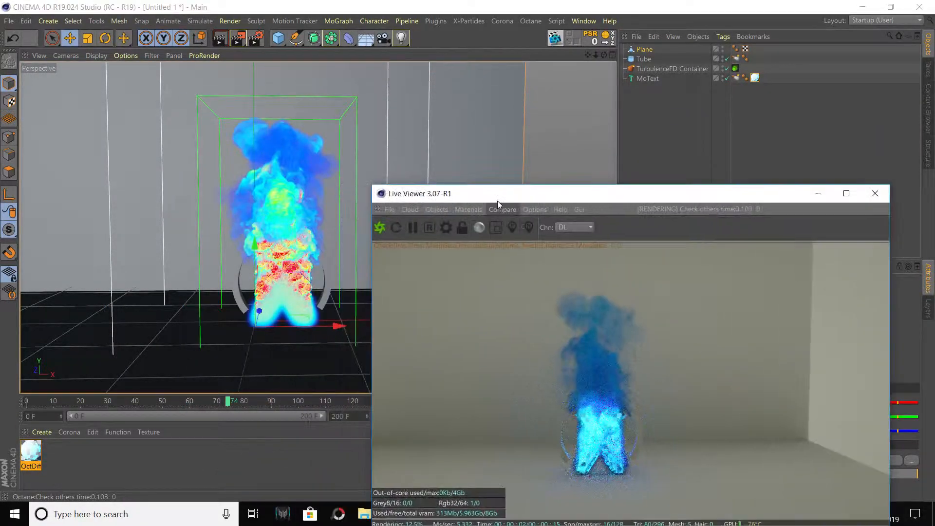
pyautogui.click(650, 82)
pyautogui.keyDown('alt'); pyautogui.moveTo(325, 249); pyautogui.dragTo(246, 316); pyautogui.keyUp('alt')
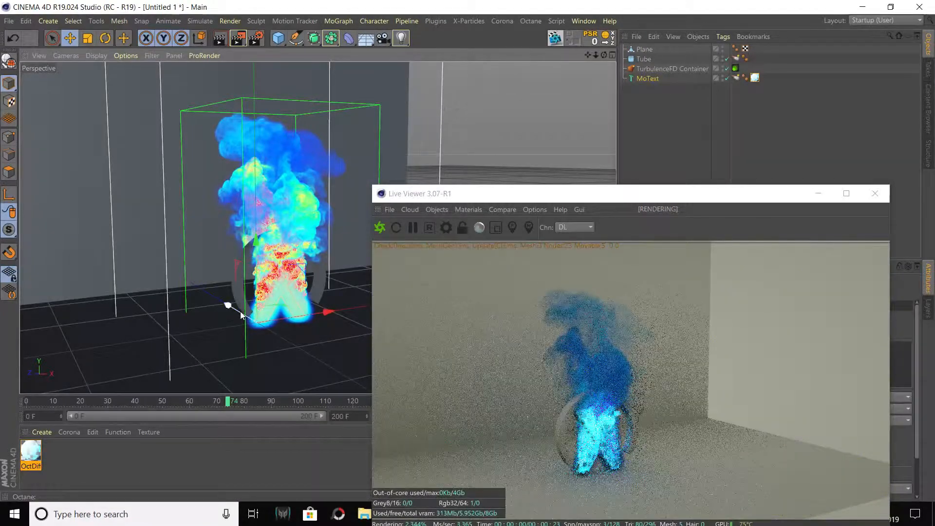
pyautogui.moveTo(246, 314); pyautogui.dragTo(289, 261)
pyautogui.moveTo(288, 260)
pyautogui.keyDown('alt'); pyautogui.mouseDown(button='middle')
pyautogui.moveTo(302, 238)
pyautogui.moveTo(298, 275)
pyautogui.mouseUp(button='middle'); pyautogui.keyUp('alt')
pyautogui.scroll(4, 293, 275)
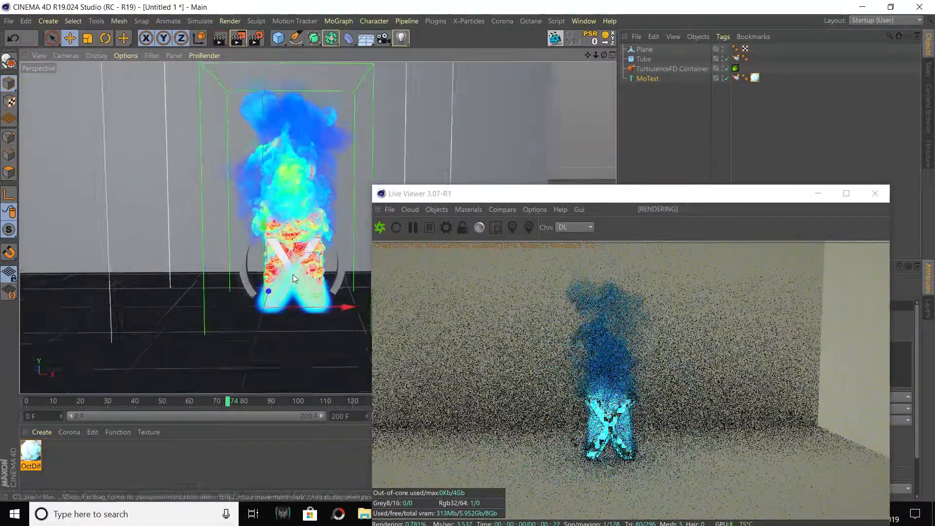
pyautogui.moveTo(295, 275)
pyautogui.keyDown('alt'); pyautogui.mouseDown()
pyautogui.moveTo(292, 293)
pyautogui.moveTo(270, 302)
pyautogui.mouseUp(); pyautogui.keyUp('alt')
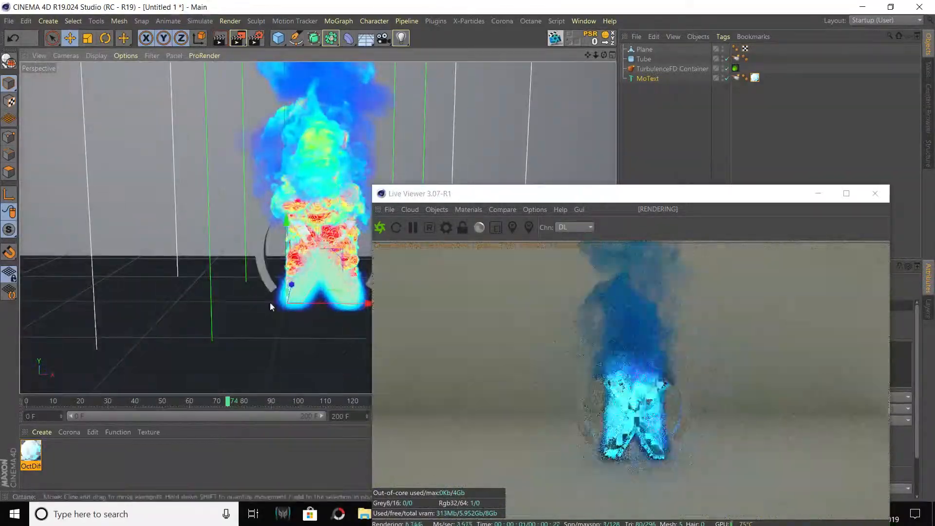
# Create an Octane Glossy material, assign it to the Tube, and open its specular color.
pyautogui.click(469, 210)
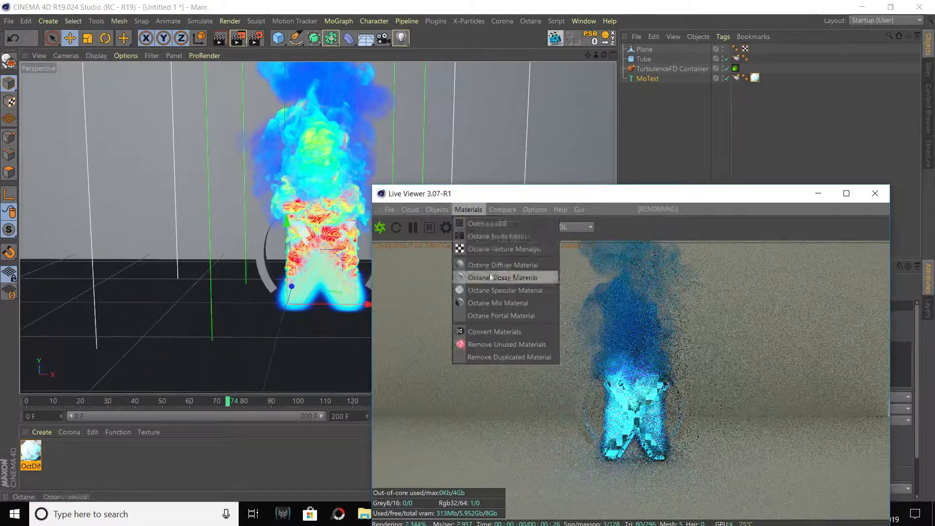
pyautogui.click(491, 272)
pyautogui.moveTo(648, 60); pyautogui.dragTo(646, 59)
pyautogui.doubleClick(32, 451)
pyautogui.click(168, 215)
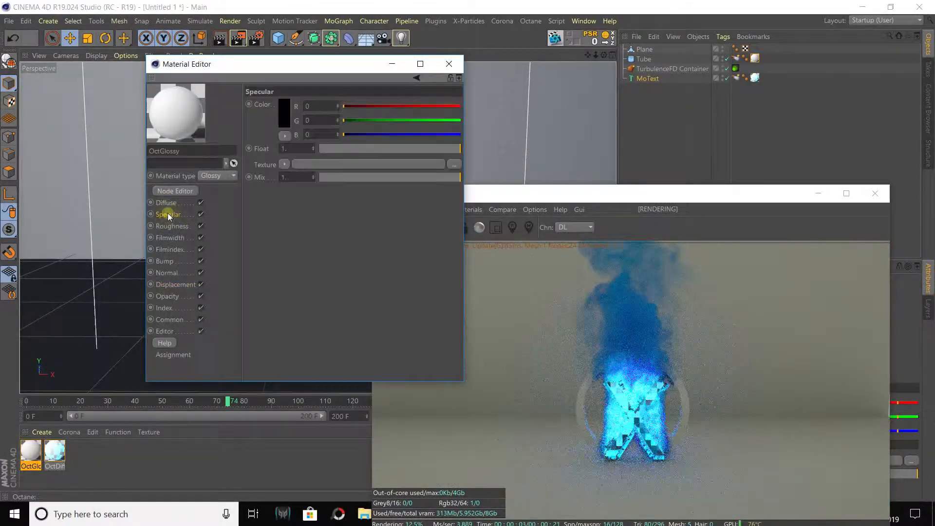
pyautogui.click(283, 112)
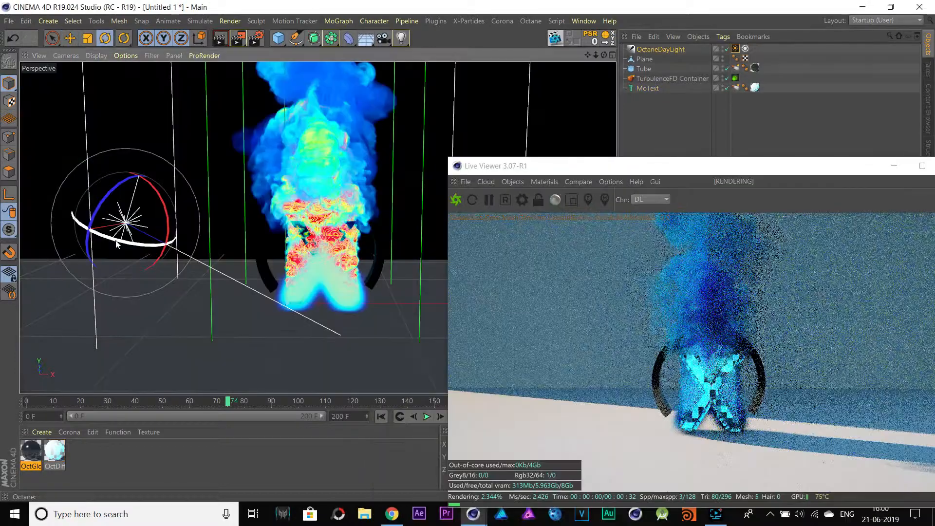
# Reposition the Live Viewer and examine the daylight-lit scene from another angle.
pyautogui.moveTo(542, 171); pyautogui.dragTo(166, 119)
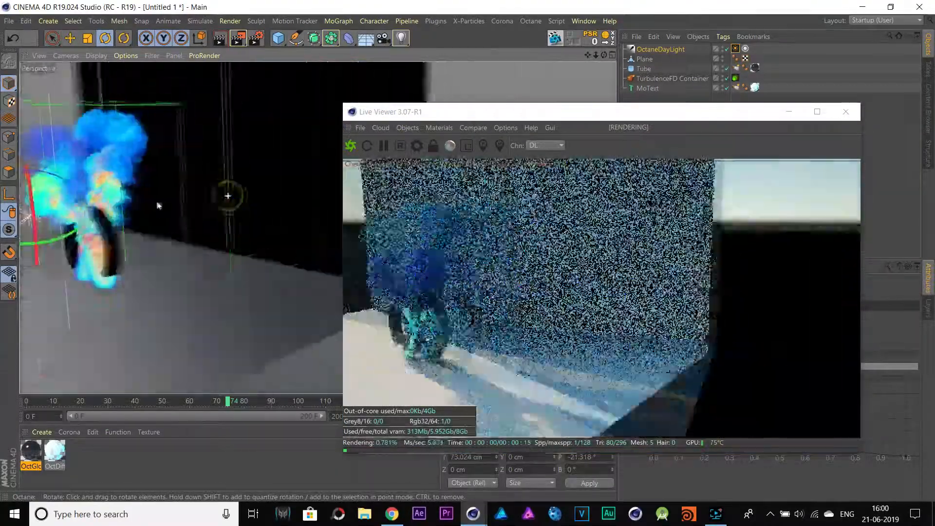
pyautogui.keyDown('alt'); pyautogui.moveTo(158, 205); pyautogui.dragTo(224, 249); pyautogui.keyUp('alt')
pyautogui.scroll(5, 185, 219)
pyautogui.scroll(-5, 186, 261)
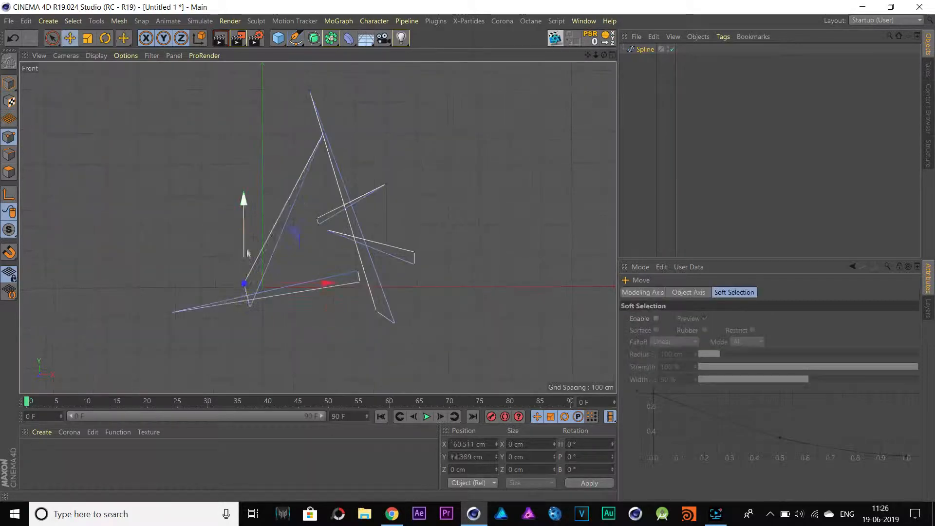
# Reshape the letter A spline in the front view by moving its corner points into a slanted logo outline.
pyautogui.moveTo(250, 308); pyautogui.dragTo(283, 287)
pyautogui.moveTo(260, 254); pyautogui.dragTo(280, 234)
pyautogui.scroll(5, 292, 190)
pyautogui.click(284, 236)
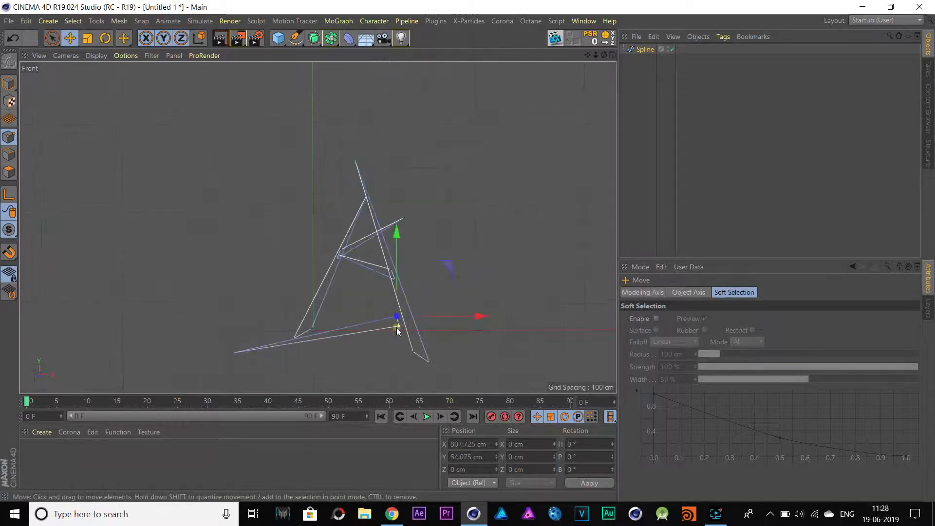
pyautogui.press('r')
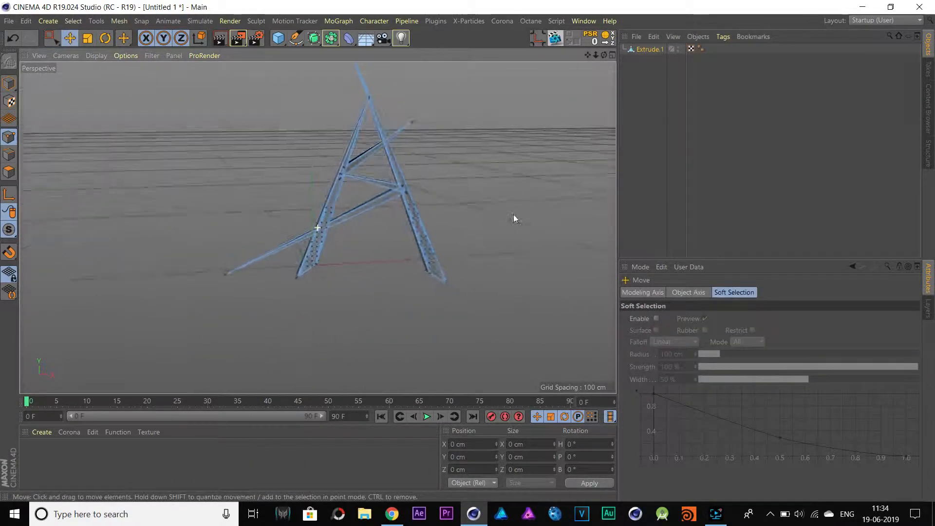
# Set the Gaseous noise's global scale to 20% and rerun the TurbulenceFD simulation on the A logo, overwriting the existing cache.
pyautogui.keyDown('alt'); pyautogui.moveTo(513, 217); pyautogui.dragTo(471, 162); pyautogui.keyUp('alt')
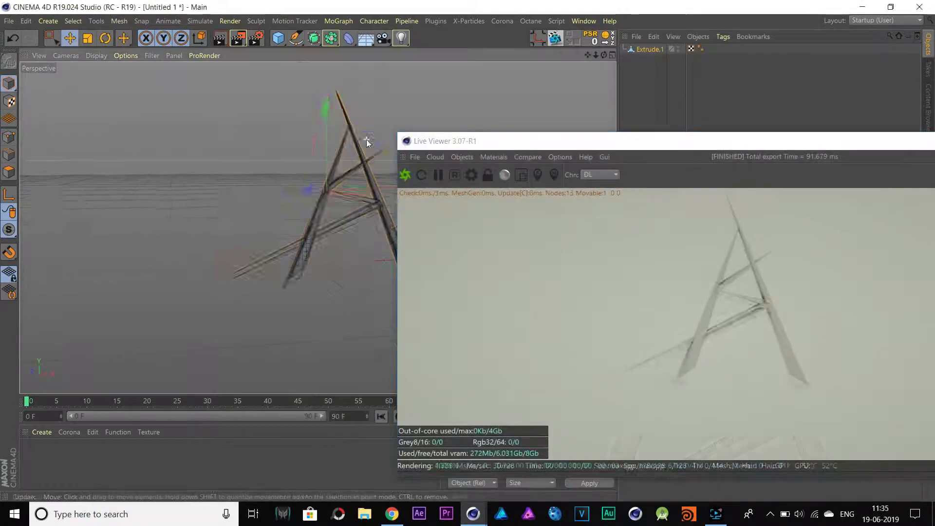
pyautogui.scroll(5, 354, 133)
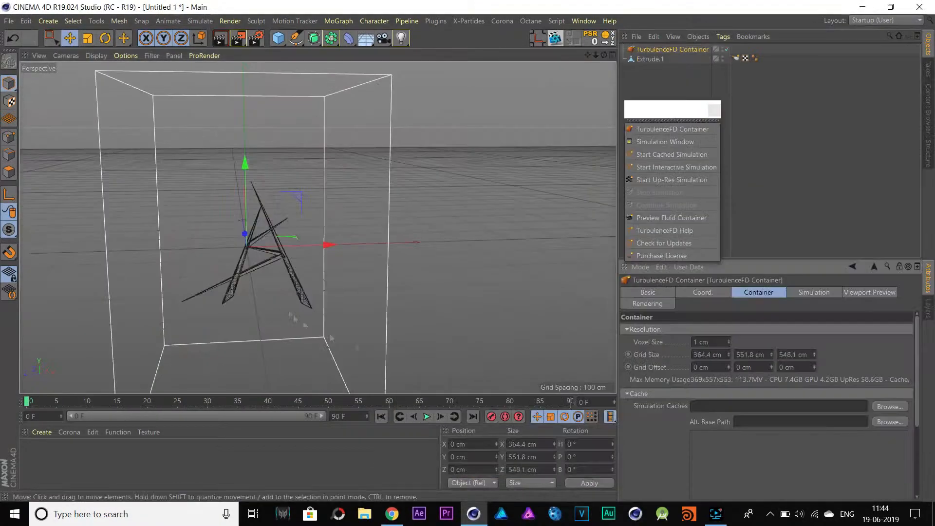
pyautogui.keyDown('alt'); pyautogui.moveTo(249, 243); pyautogui.dragTo(295, 258); pyautogui.keyUp('alt')
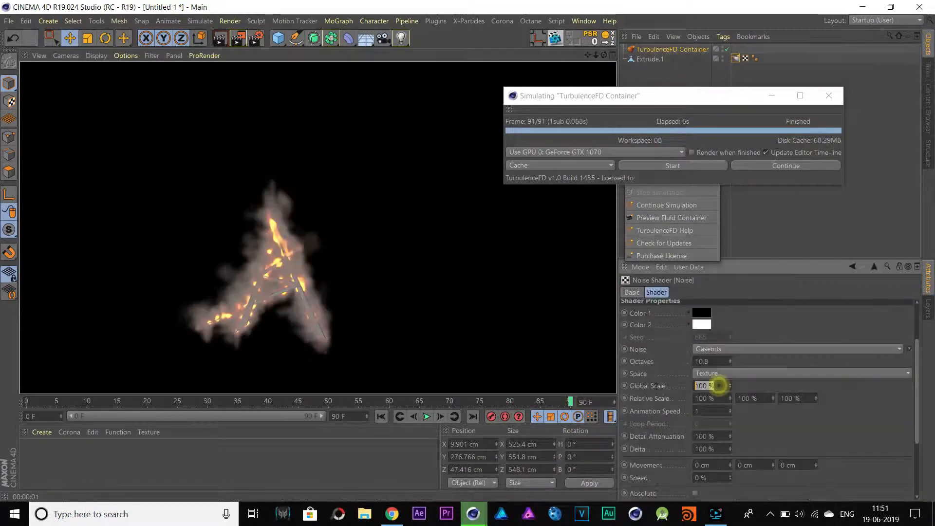
pyautogui.click(664, 165)
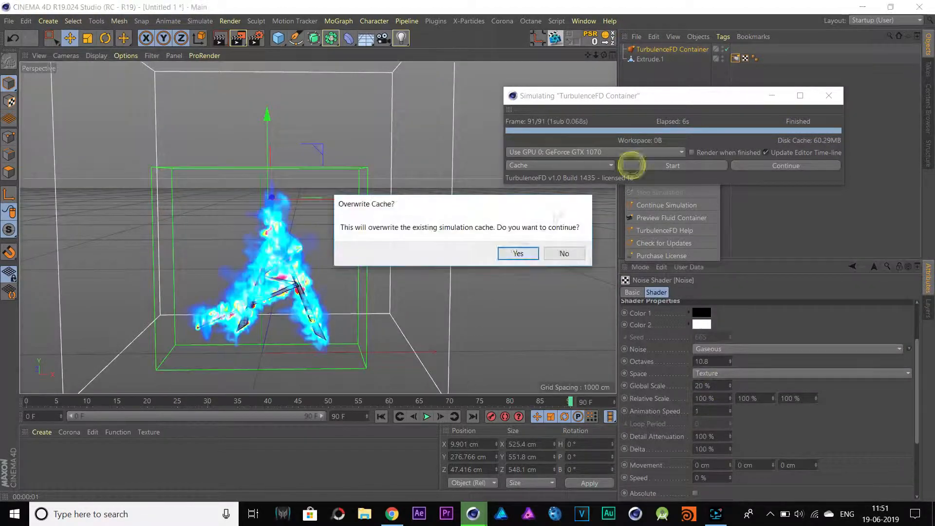
pyautogui.click(525, 250)
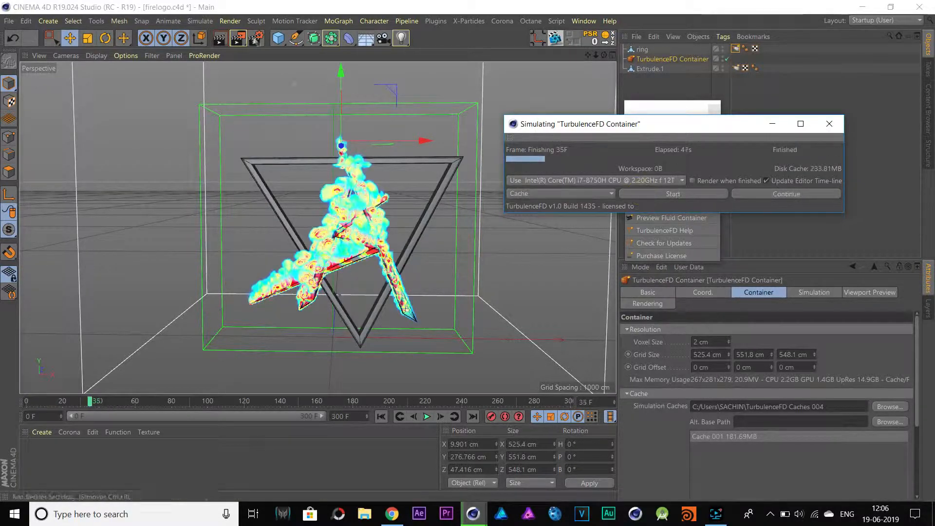
# Render the burning A logo with its triangular ring in the viewport to check the fire.
pyautogui.hotkey('ctrl', 'r')
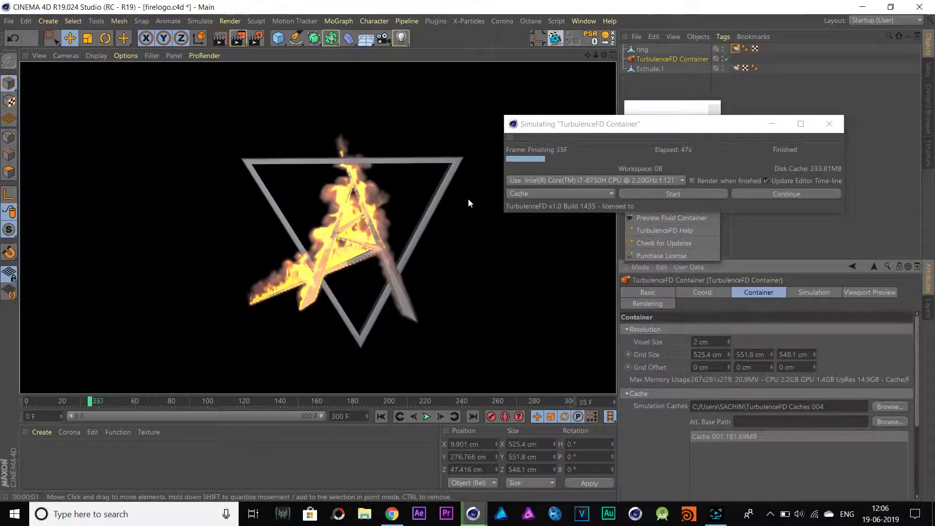
pyautogui.scroll(5, 469, 199)
pyautogui.click(219, 45)
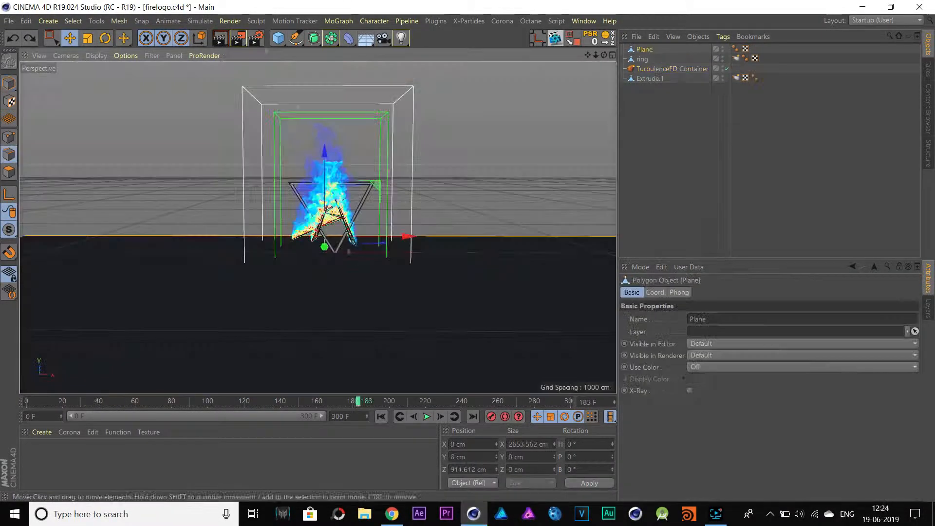
pyautogui.hotkey('ctrl', 'r')
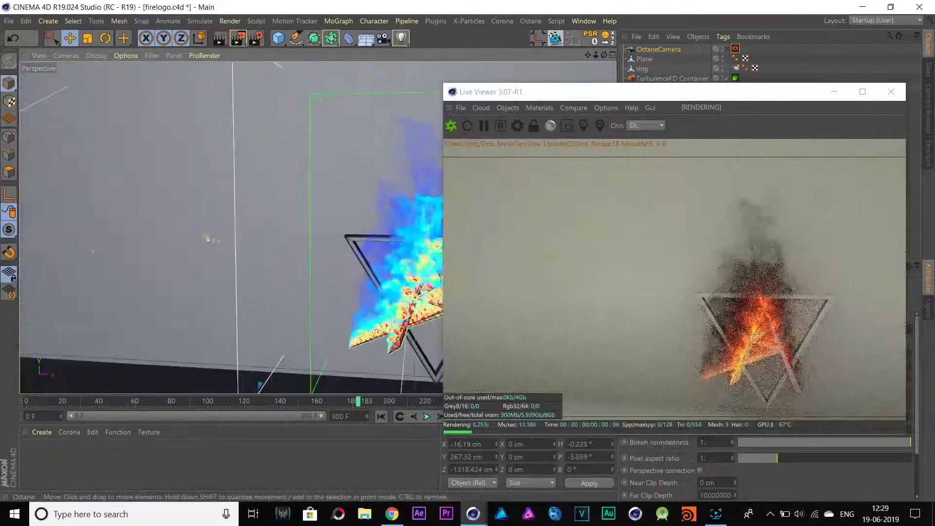
# Add a cube to the scene as a long bar beside the burning logo.
pyautogui.click(278, 39)
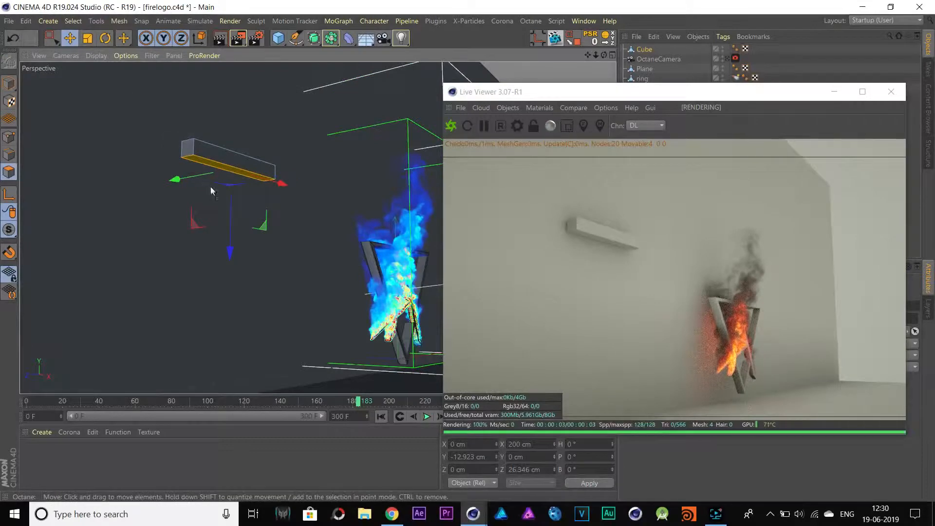
pyautogui.scroll(5, 211, 182)
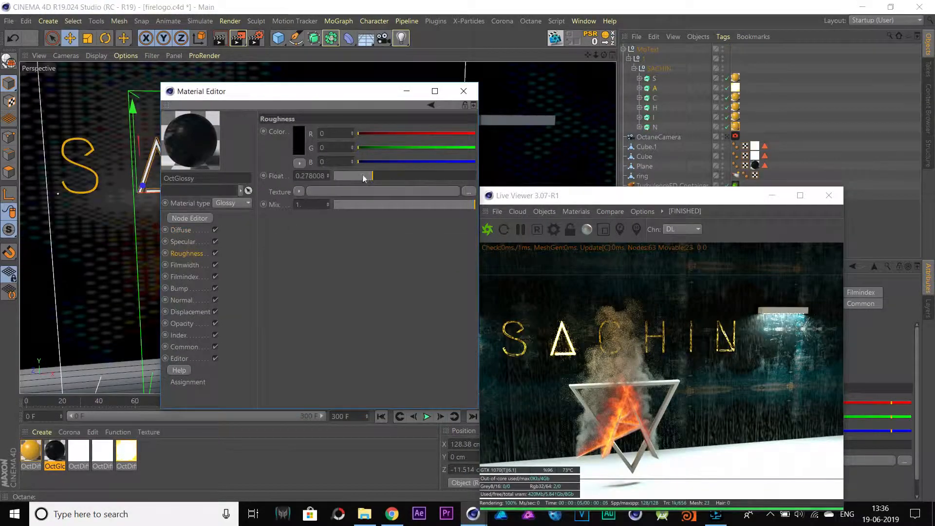
# Lower the black glossy material's roughness and reduce the emission power of the orange OctDiffuse.2 material to about 22.
pyautogui.moveTo(362, 176); pyautogui.dragTo(347, 176)
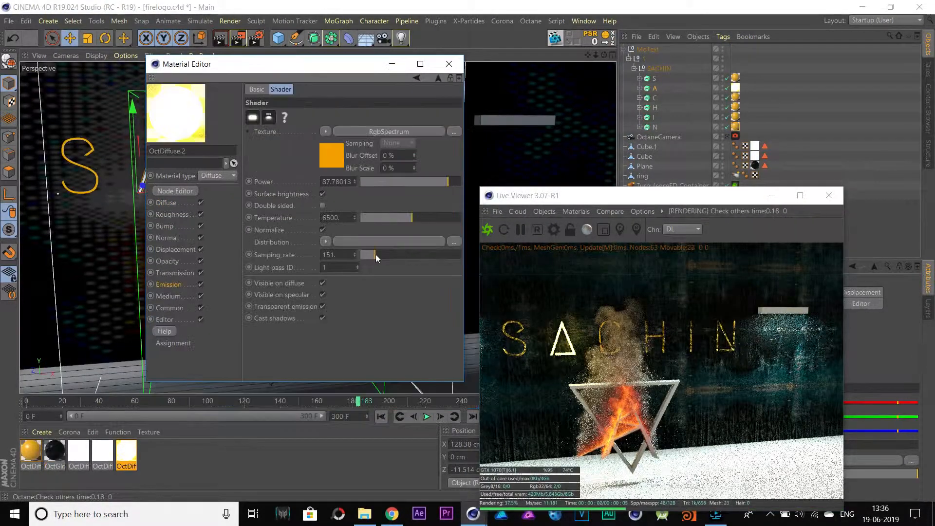
pyautogui.moveTo(448, 183); pyautogui.dragTo(418, 184)
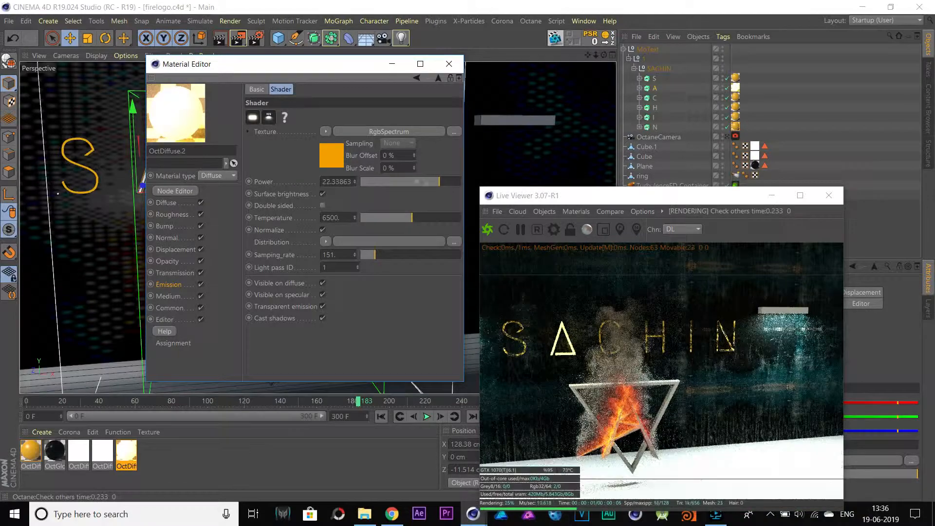
# Adjust the RGB spectrum colour that drives the emission of the OctDiffuse.2 material.
pyautogui.click(331, 156)
pyautogui.click(285, 129)
pyautogui.moveTo(306, 123); pyautogui.dragTo(345, 128)
pyautogui.click(255, 166)
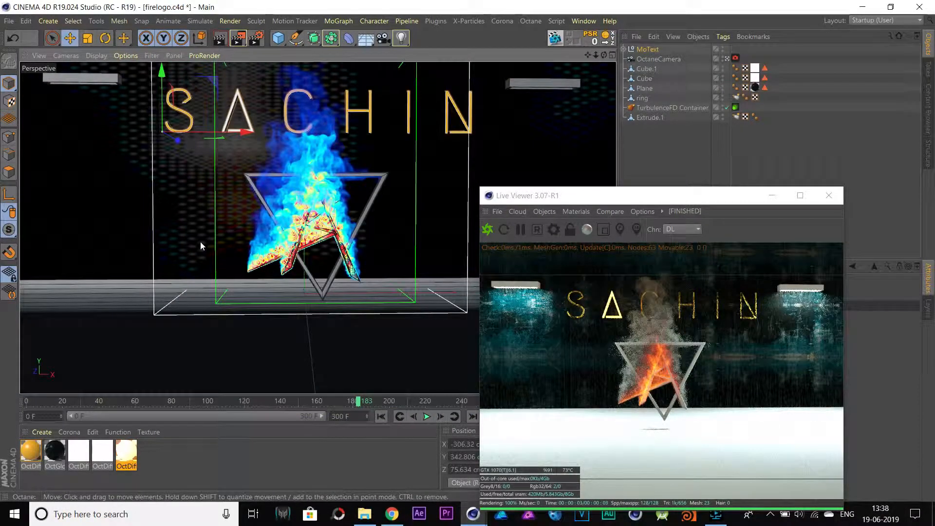
# Create a glossy material for the cylinder and replace the image texture in its diffuse mix with the Dirt node.
pyautogui.click(576, 211)
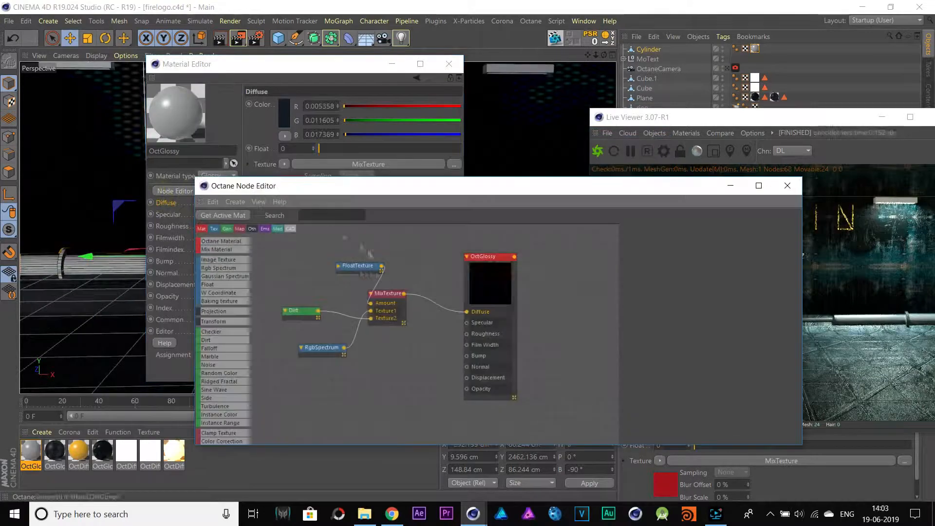
pyautogui.moveTo(322, 349); pyautogui.dragTo(302, 349)
pyautogui.moveTo(302, 311); pyautogui.dragTo(288, 311)
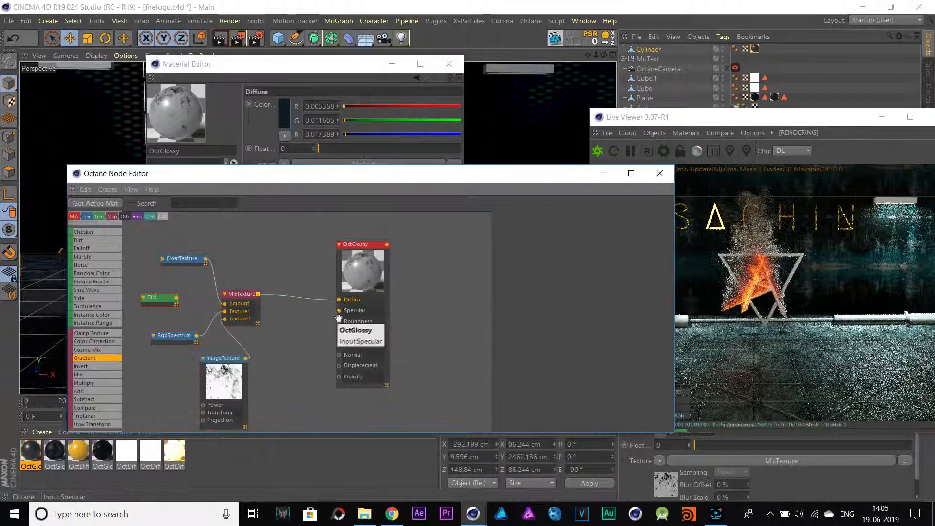
pyautogui.click(225, 359)
pyautogui.press('Delete')
pyautogui.moveTo(176, 297); pyautogui.dragTo(225, 319)
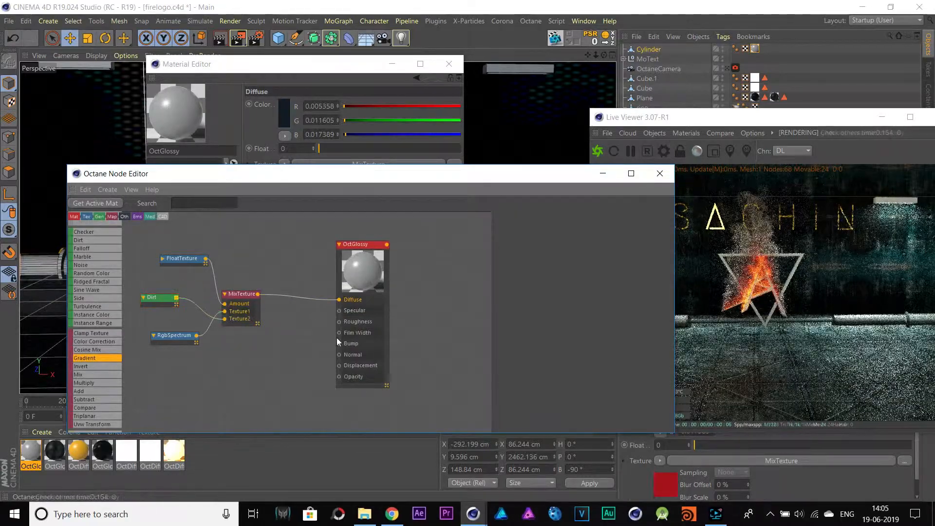
# Check the Dirt node's settings and lower the float texture that controls the cylinder material's mix amount.
pyautogui.click(161, 298)
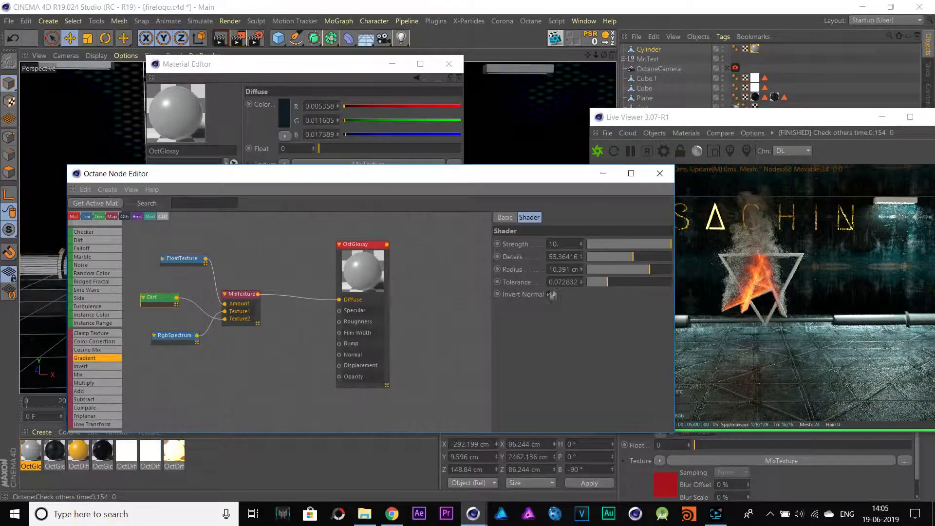
pyautogui.click(182, 258)
pyautogui.moveTo(611, 244); pyautogui.dragTo(581, 245)
pyautogui.click(659, 174)
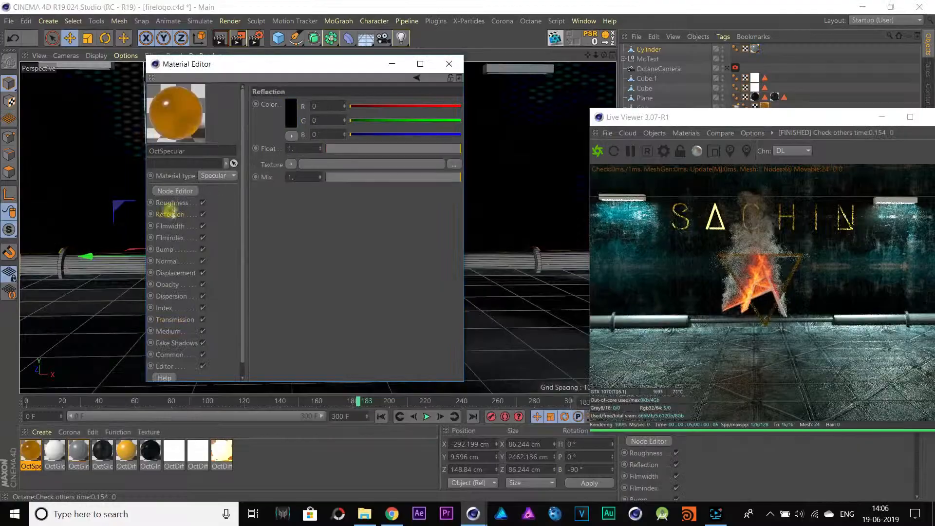
# Set the OctSpecular material's roughness to about 0.46 and change its transmission colour to red, trying green first.
pyautogui.click(376, 148)
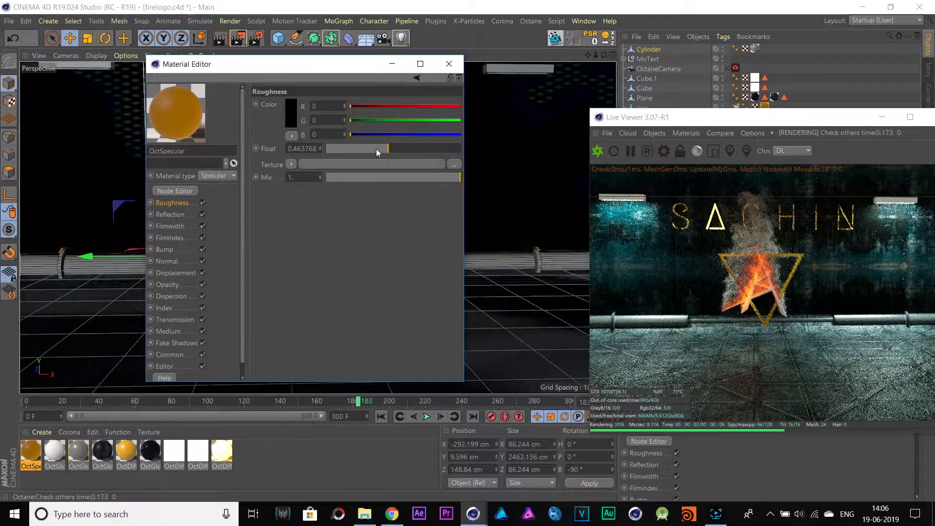
pyautogui.click(175, 319)
pyautogui.click(291, 112)
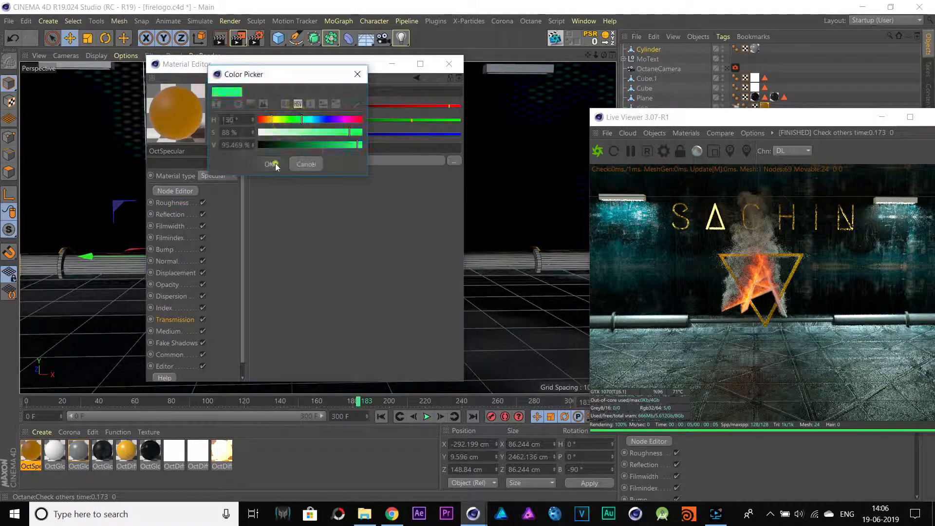
pyautogui.click(275, 164)
pyautogui.click(290, 104)
pyautogui.click(361, 101)
pyautogui.click(270, 145)
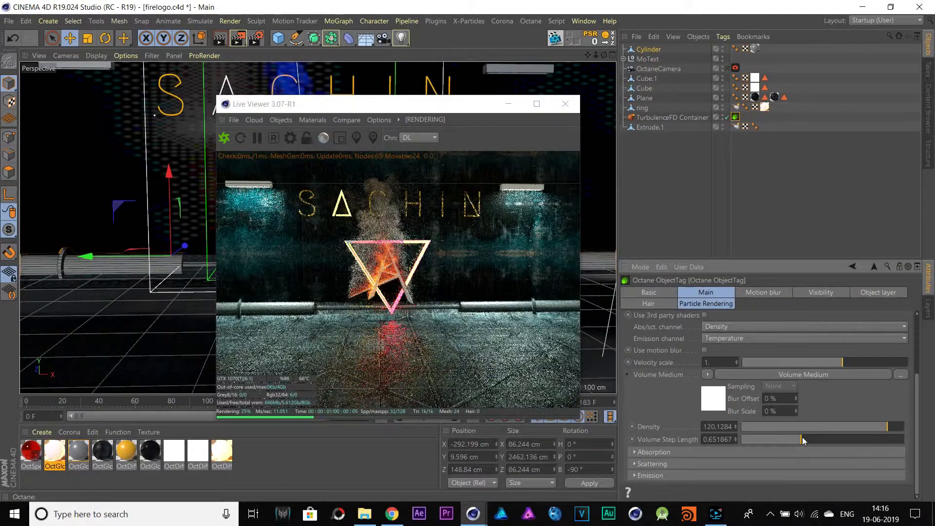
# Fine-tune the fire's volume step length and recolour the knots of the OctGlossy.1 material's emission gradient.
pyautogui.moveTo(805, 442)
pyautogui.mouseDown()
pyautogui.moveTo(757, 440)
pyautogui.moveTo(799, 440)
pyautogui.mouseUp()
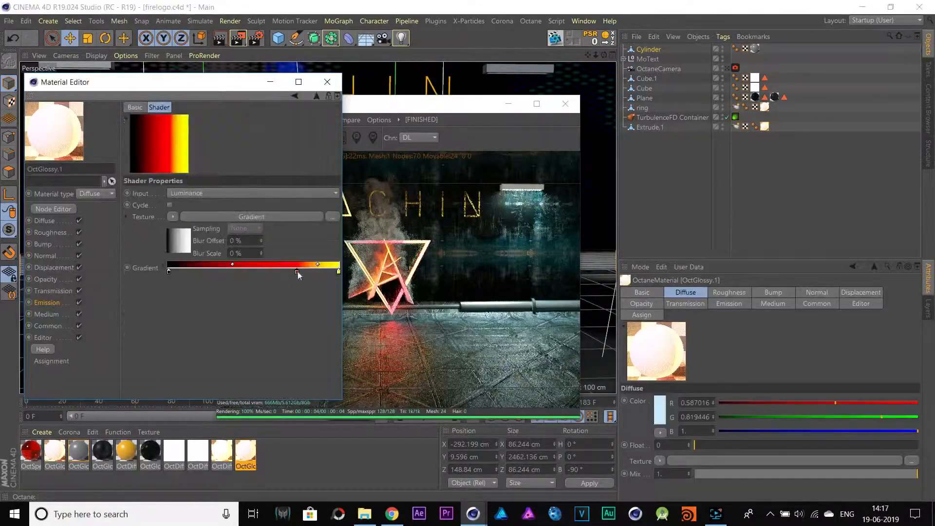
pyautogui.click(278, 314)
pyautogui.doubleClick(339, 271)
pyautogui.click(399, 268)
pyautogui.click(316, 313)
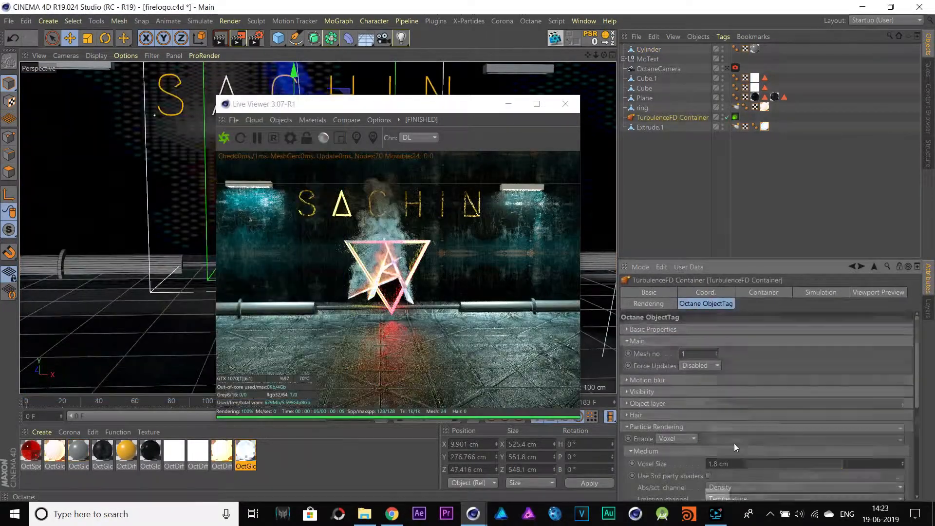
# In the TurbulenceFD container's Octane volume medium, open the emission ramp's volume gradient for colour editing.
pyautogui.scroll(-2, 735, 446)
pyautogui.click(738, 442)
pyautogui.click(739, 441)
pyautogui.scroll(-3, 783, 384)
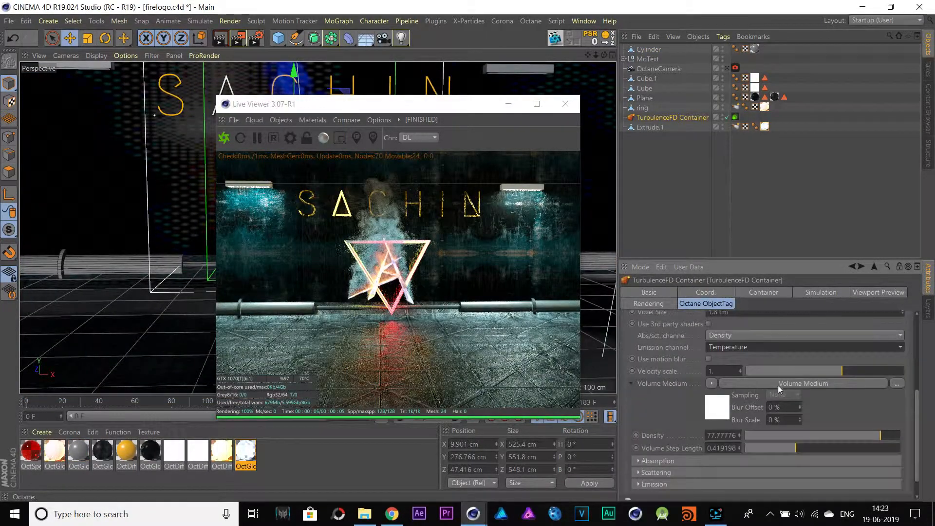
pyautogui.click(782, 384)
pyautogui.scroll(-2, 751, 380)
pyautogui.click(852, 267)
pyautogui.moveTo(915, 392); pyautogui.dragTo(916, 473)
pyautogui.click(799, 356)
pyautogui.click(852, 267)
pyautogui.moveTo(916, 352); pyautogui.dragTo(917, 437)
pyautogui.click(650, 460)
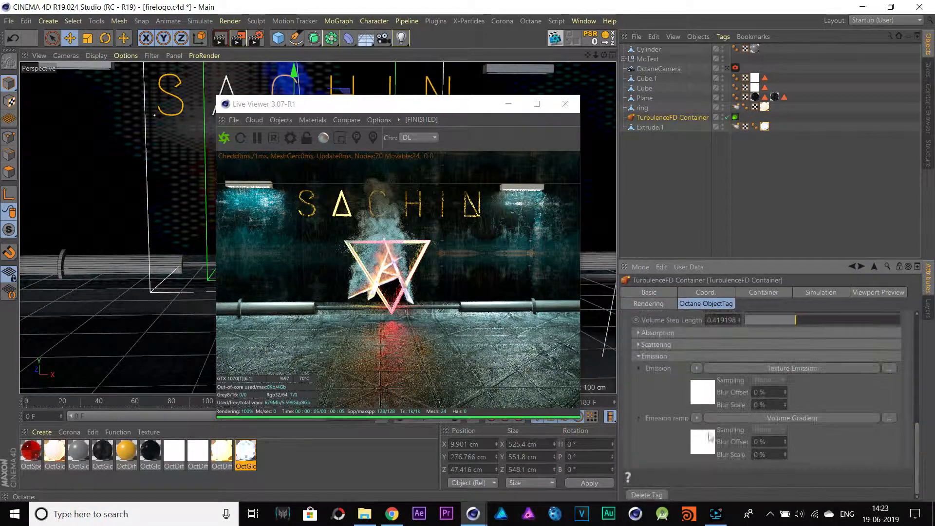
pyautogui.click(707, 444)
pyautogui.doubleClick(705, 322)
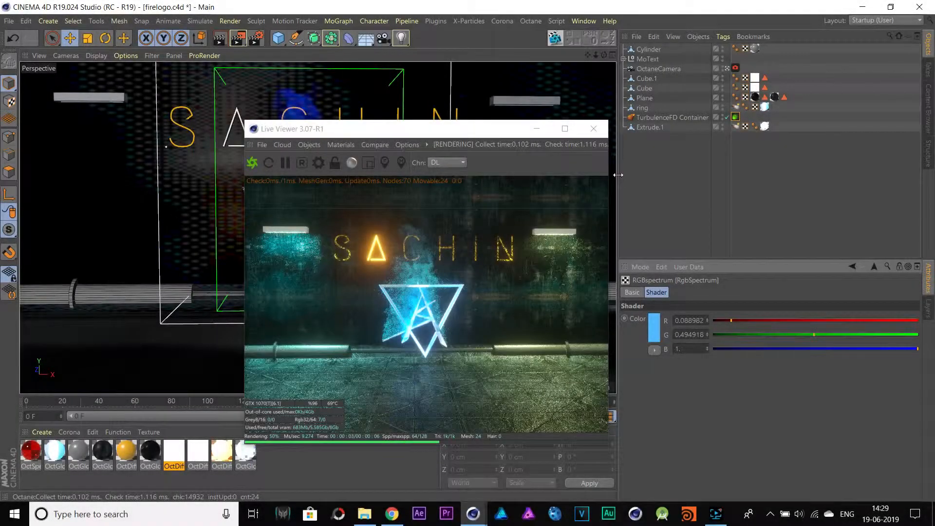
# Close the Live Viewer and open the Octane camera tag's settings.
pyautogui.click(598, 132)
pyautogui.click(735, 68)
pyautogui.click(555, 37)
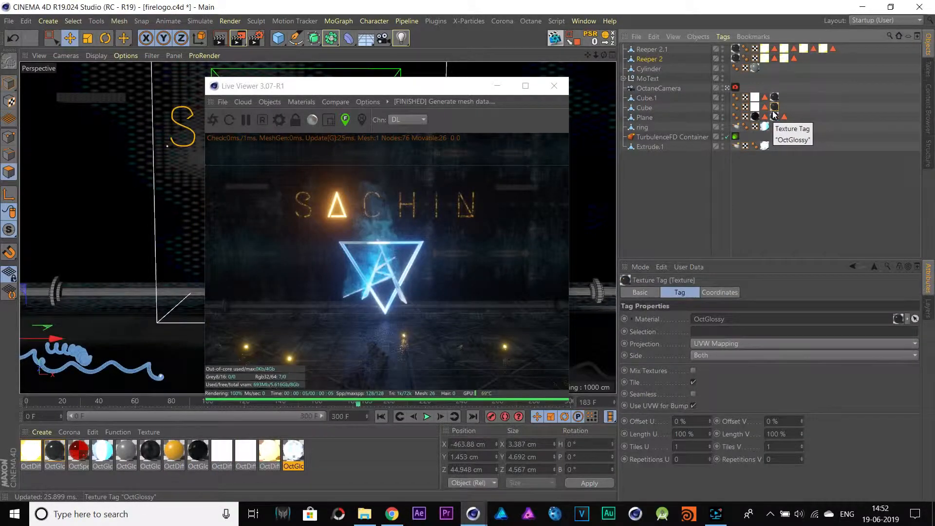
# Select the OctDiffuse.1 texture tag on Cube.1.
pyautogui.click(755, 97)
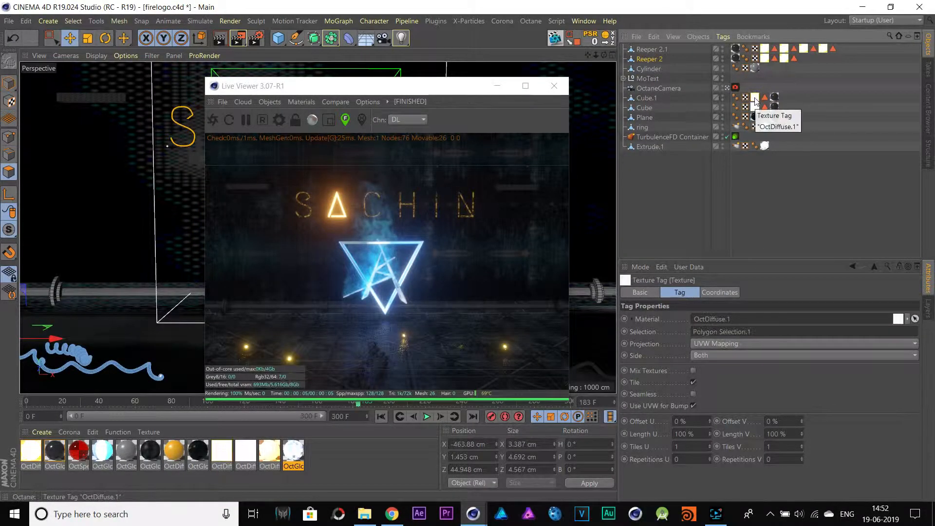